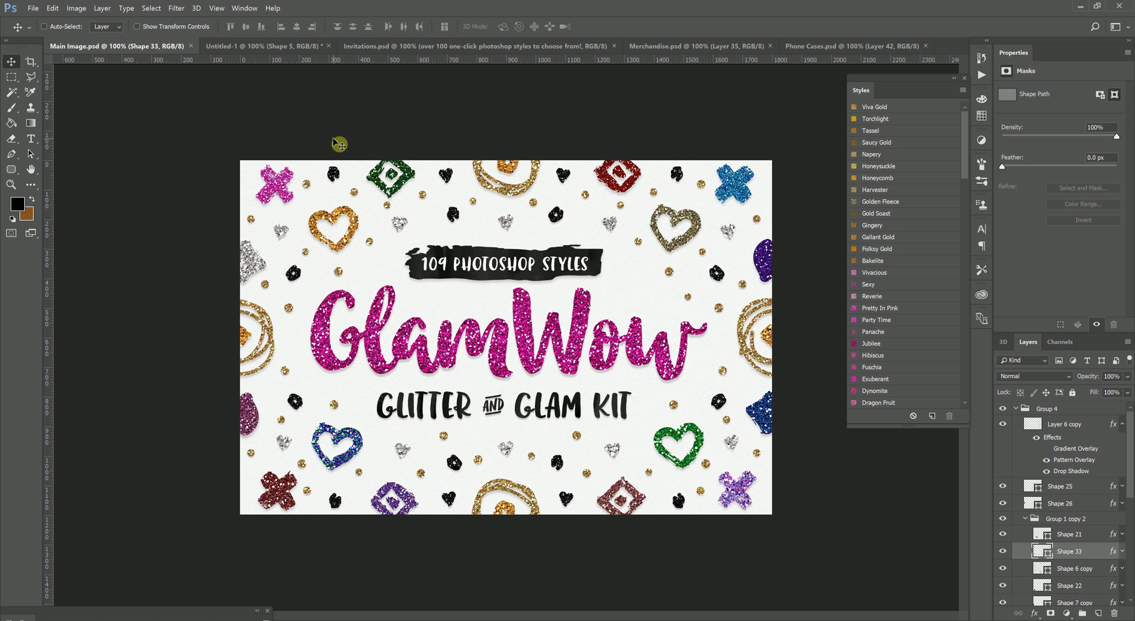
- Switch from Main Image.psd to the Untitled-1 document with the black 'let's go see the world' lettering
click(264, 49)
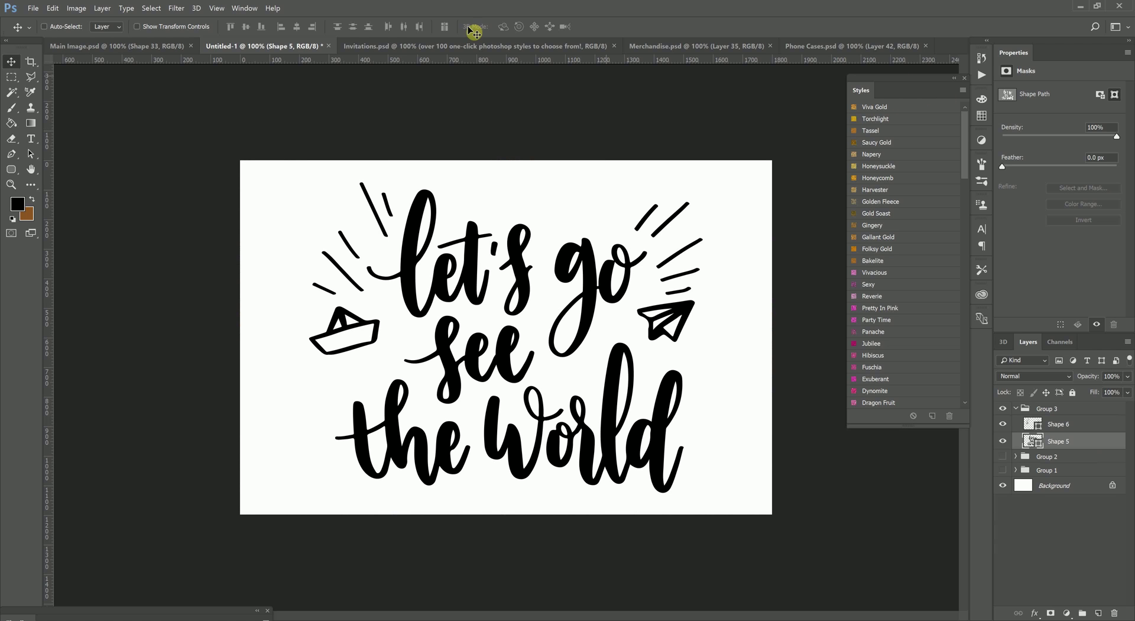
- Reopen the Styles panel from the Window menu and float it beside the canvas
click(253, 6)
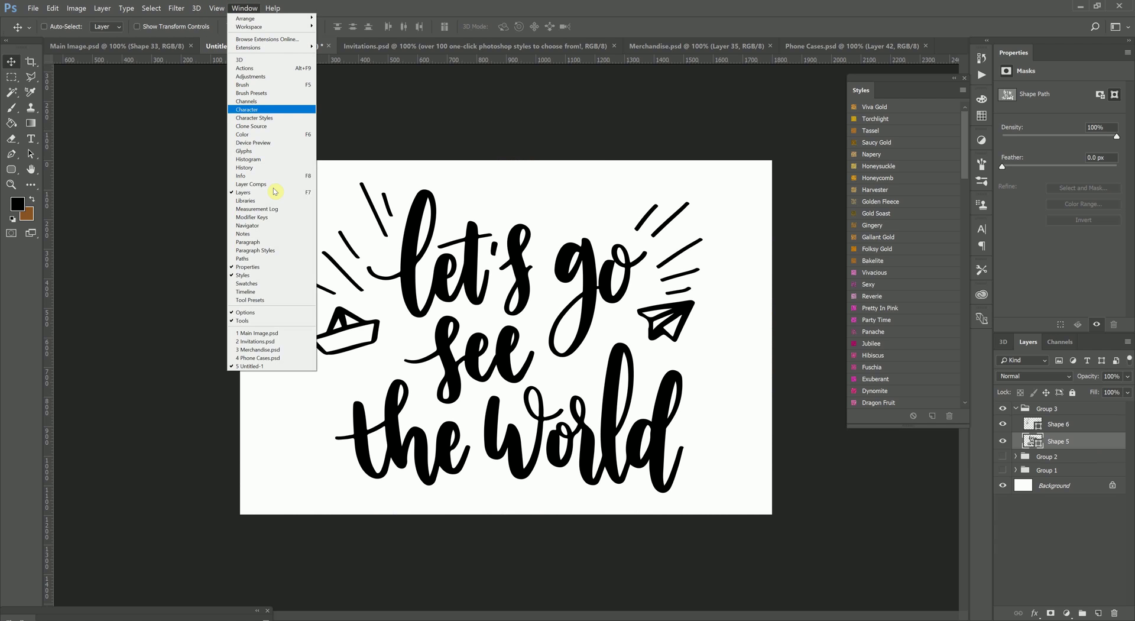
click(267, 276)
click(245, 7)
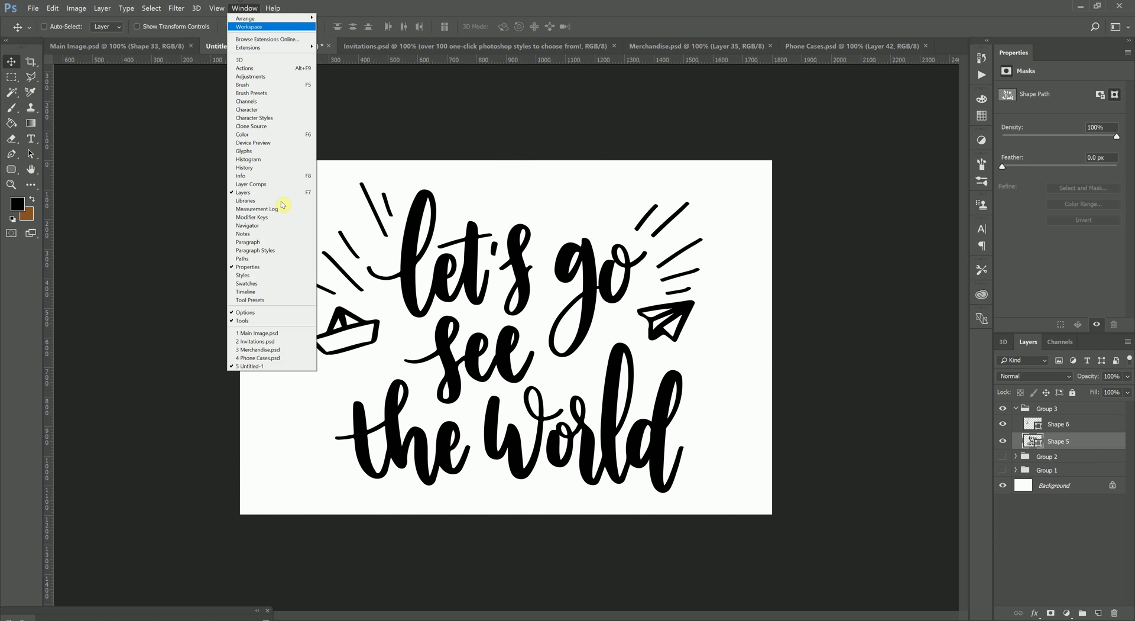
click(260, 275)
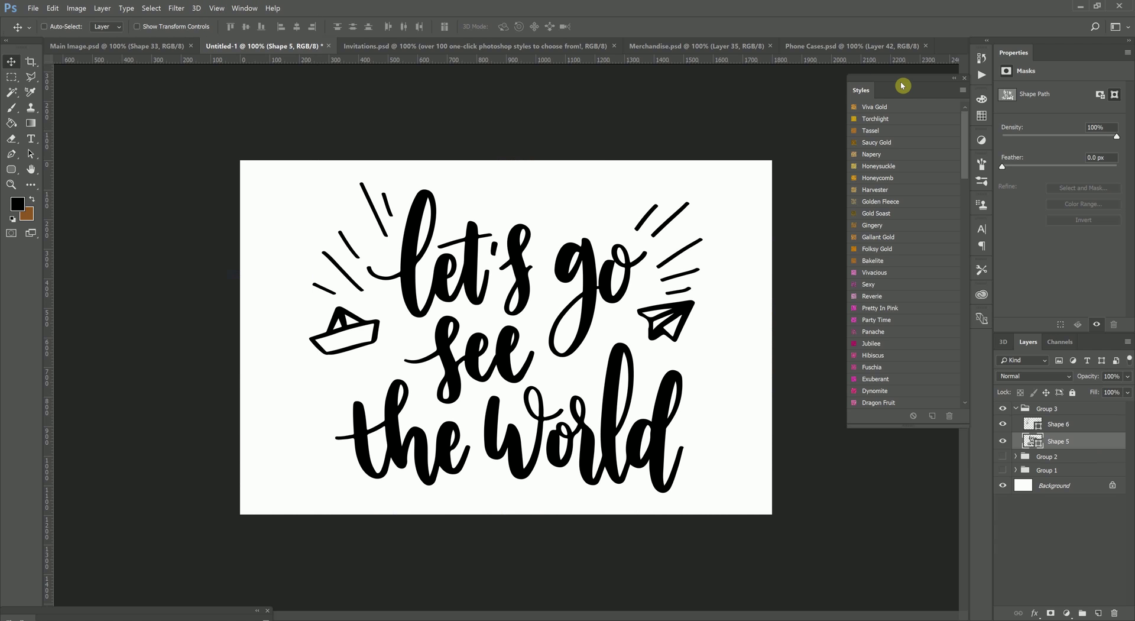
drag(903, 84, 843, 96)
click(897, 102)
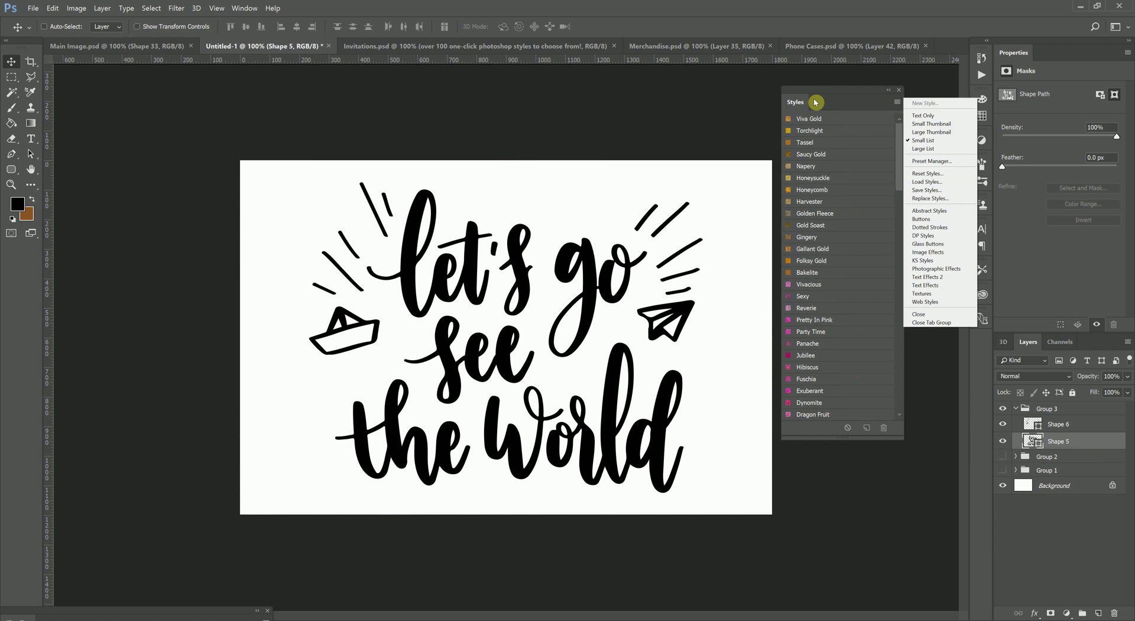
click(836, 92)
drag(874, 98, 858, 100)
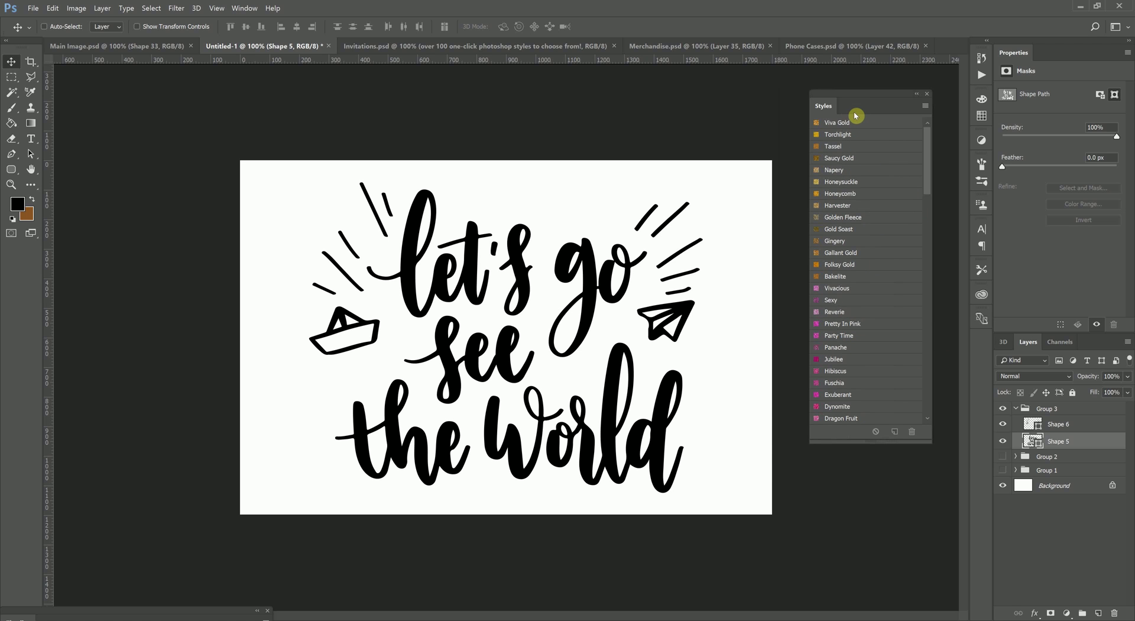
right_click(1050, 448)
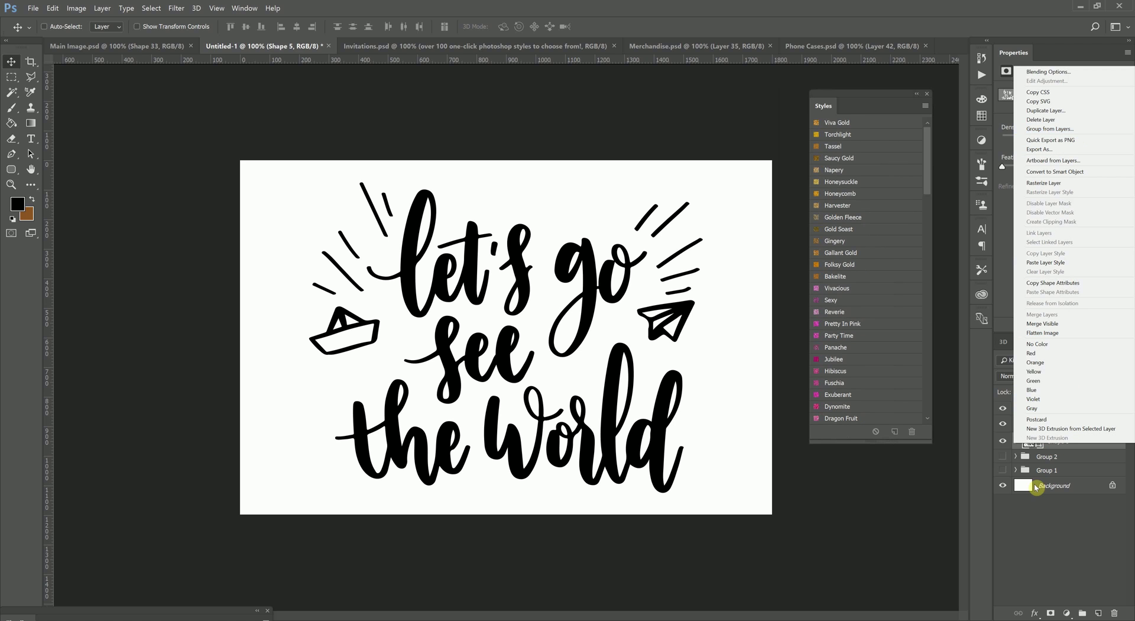
click(1049, 71)
click(490, 207)
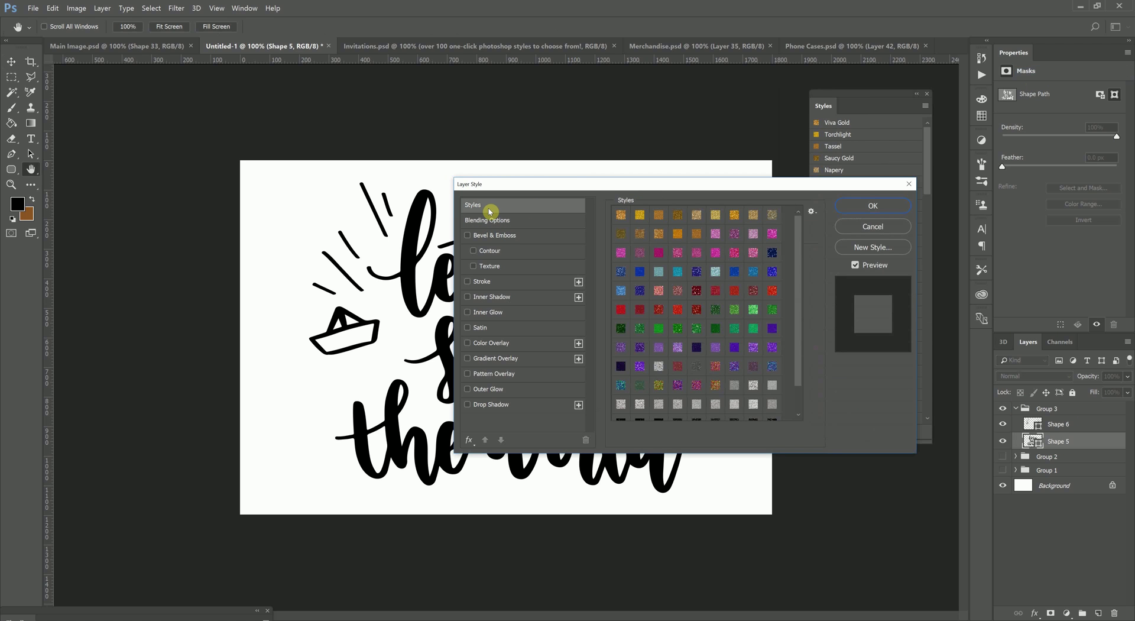
drag(795, 251, 801, 315)
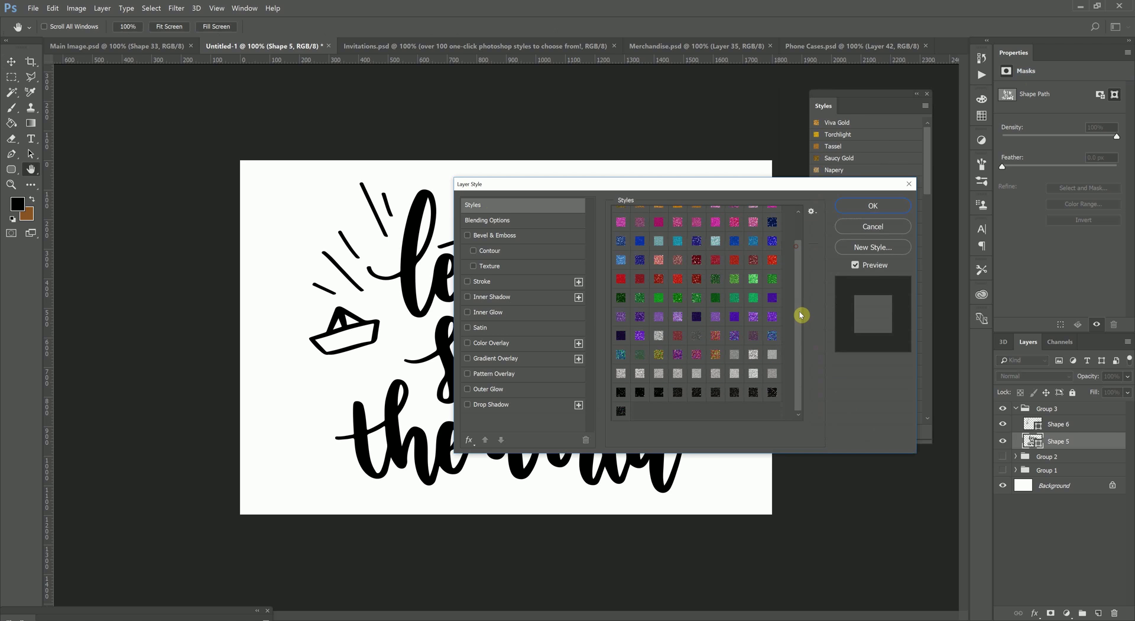
scroll(717, 246, up, 1)
click(659, 211)
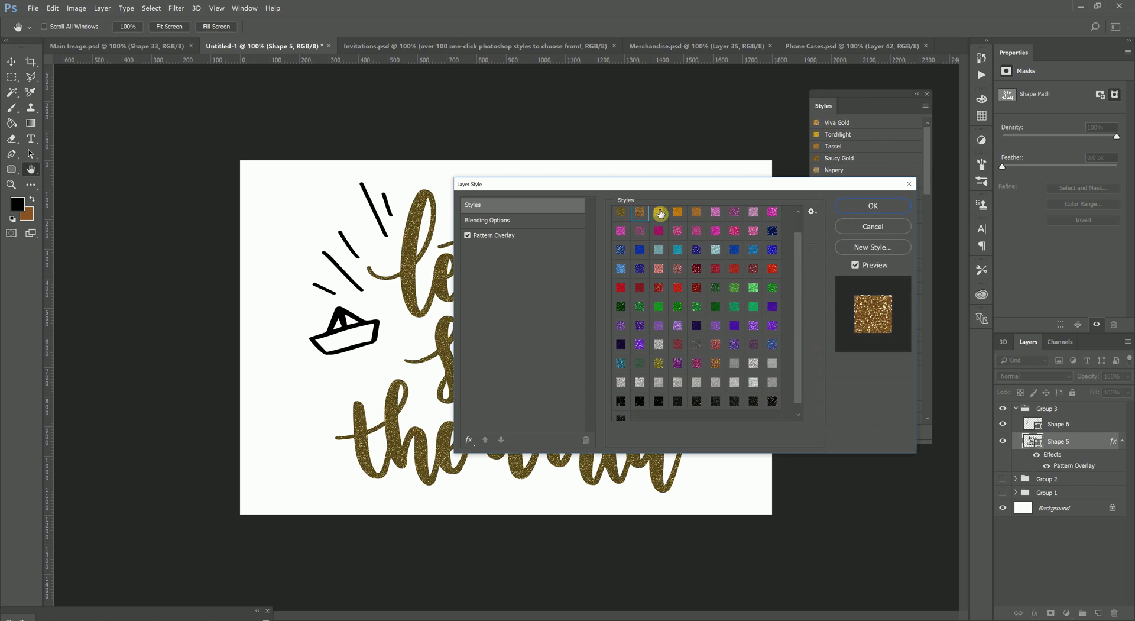
click(716, 211)
click(753, 250)
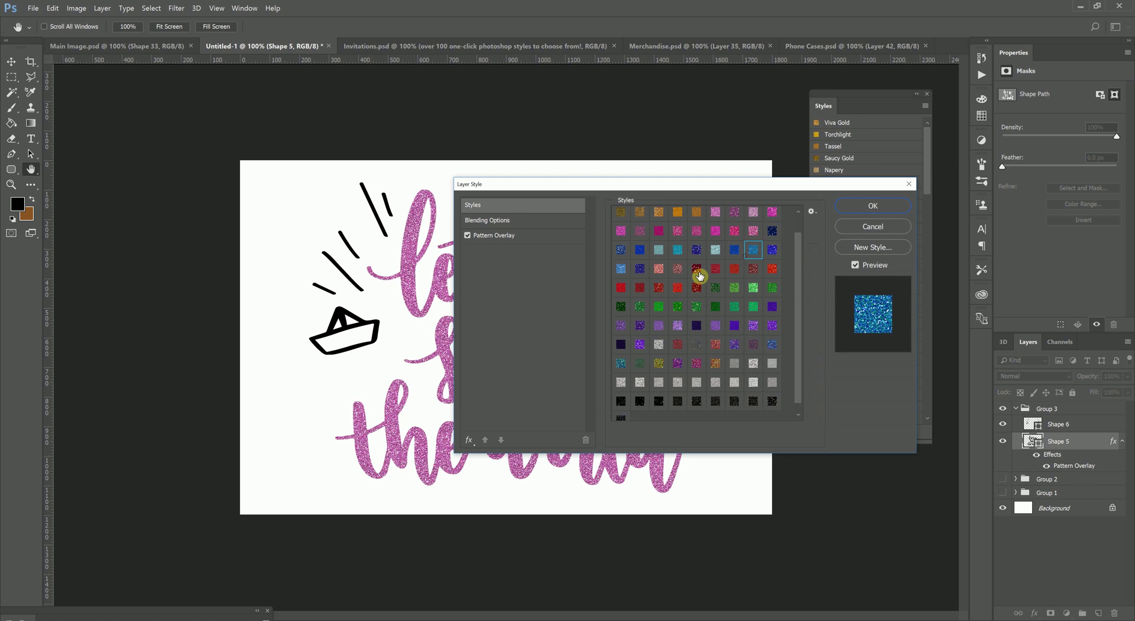
click(502, 236)
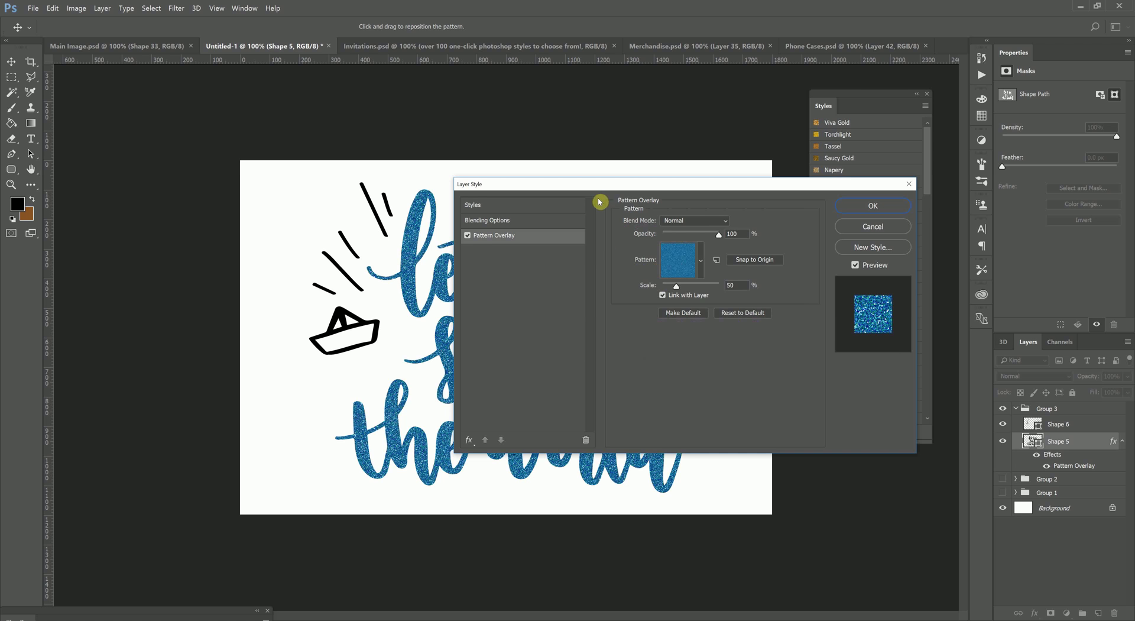
mouse_move(594, 187)
mouse_down()
mouse_move(601, 192)
mouse_move(581, 183)
mouse_up()
- Discard the trial glitter effects and set the Paint Bucket's fill source to Pattern
click(860, 223)
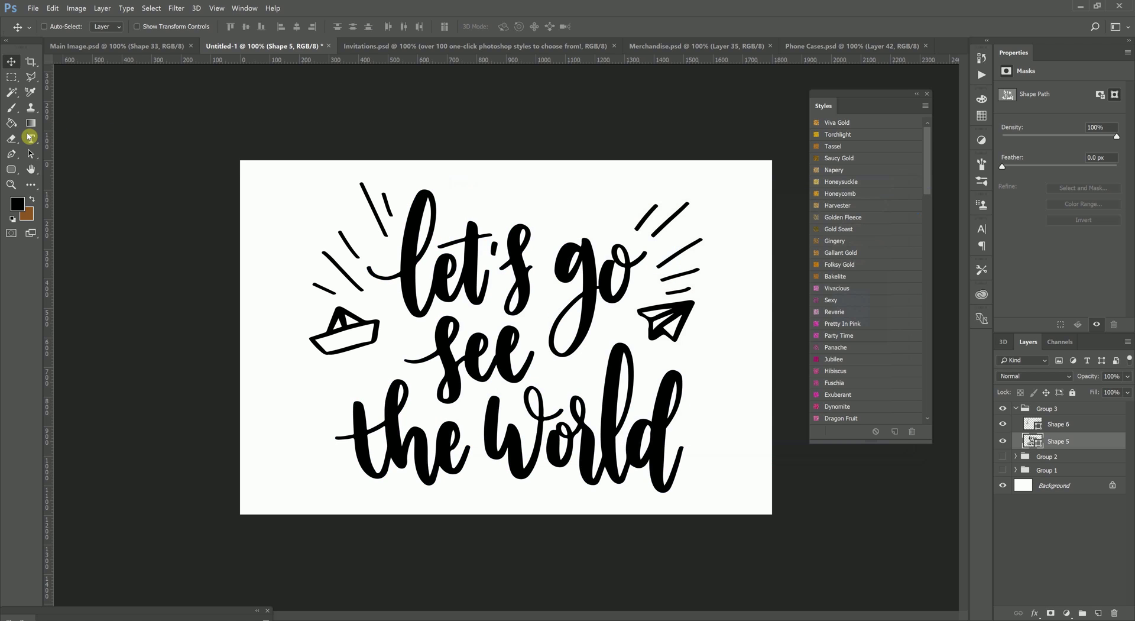
click(12, 123)
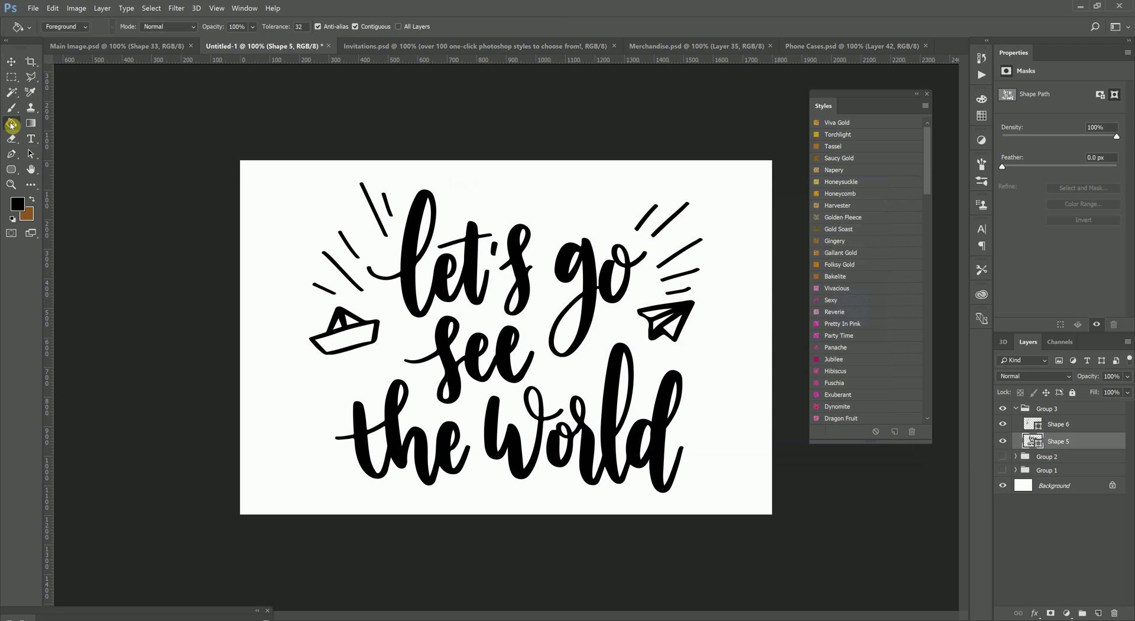
click(79, 28)
click(65, 36)
- Browse the glitter pattern picker and its library options menu, keeping Pattern as source
click(114, 30)
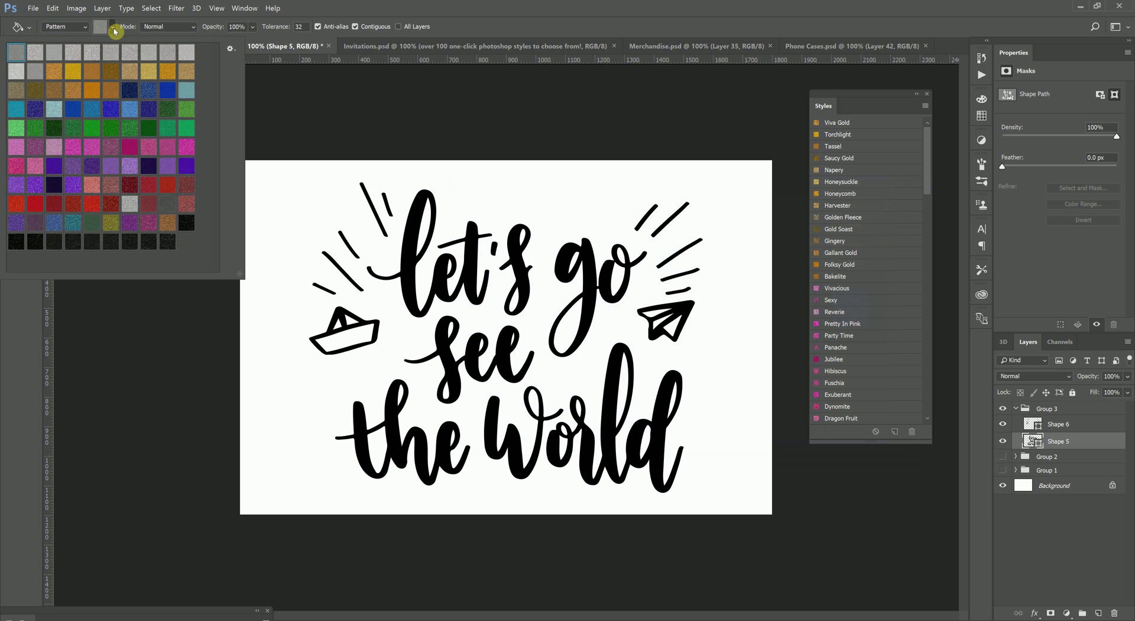
click(328, 6)
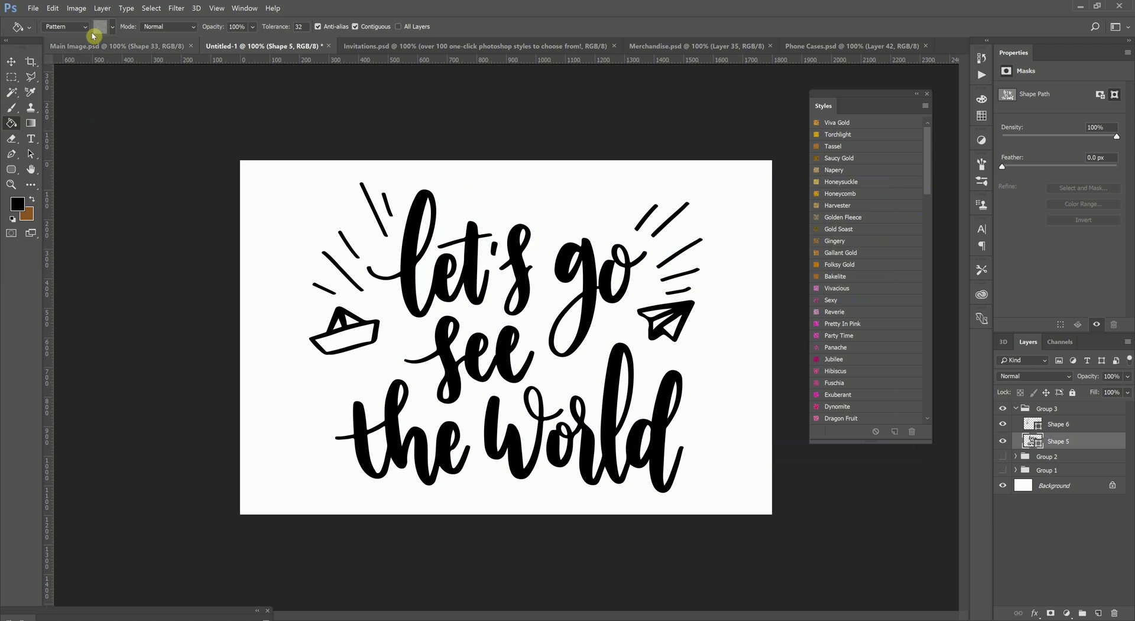
click(67, 28)
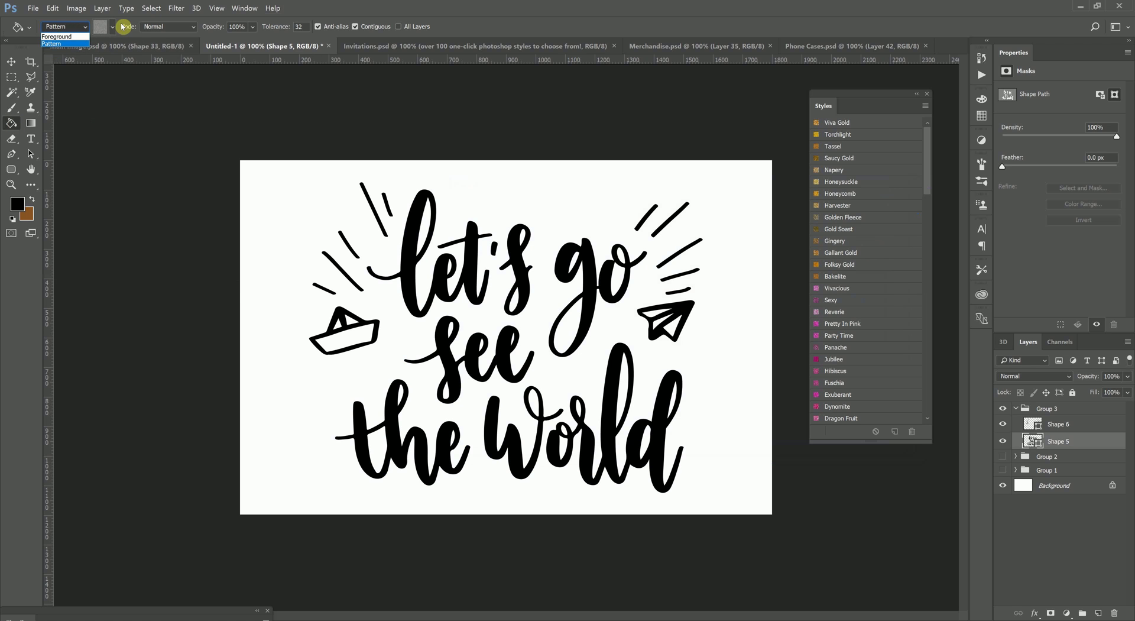
click(113, 27)
click(114, 26)
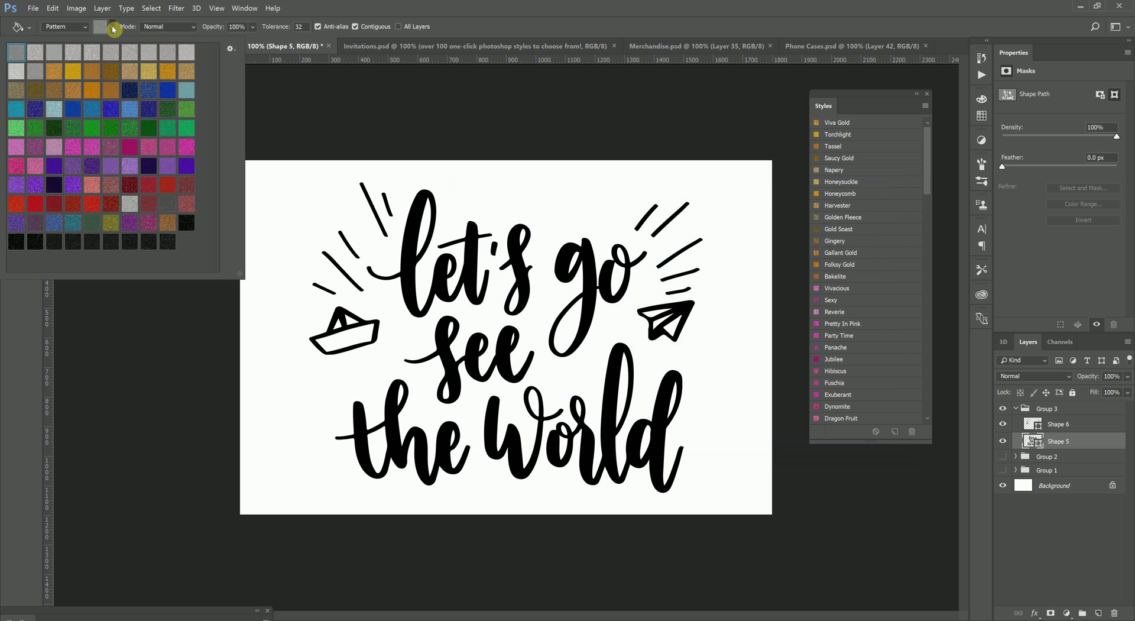
click(235, 48)
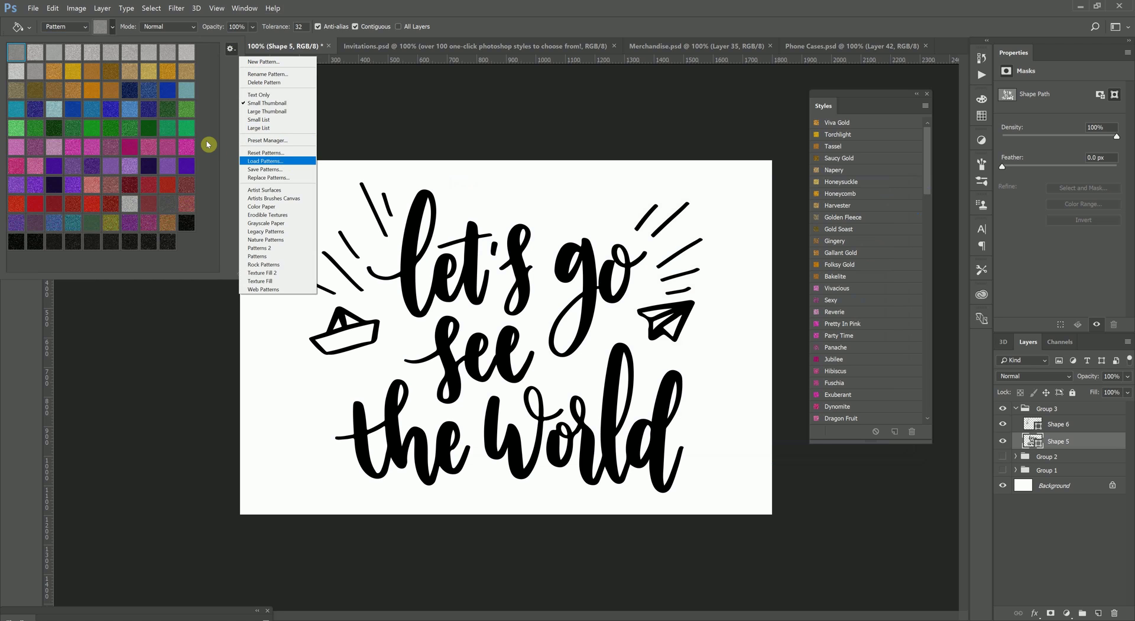
key(Escape)
key(Escape)
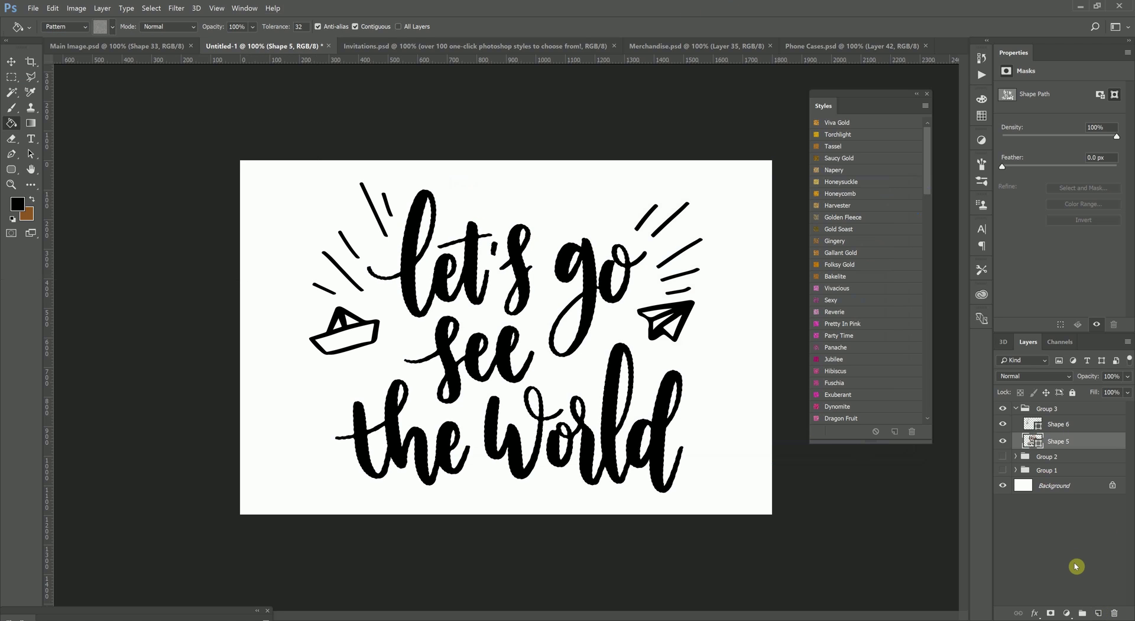
- On a new layer, bucket-fill the lettering with the gold glitter pattern, then undo it
click(1098, 613)
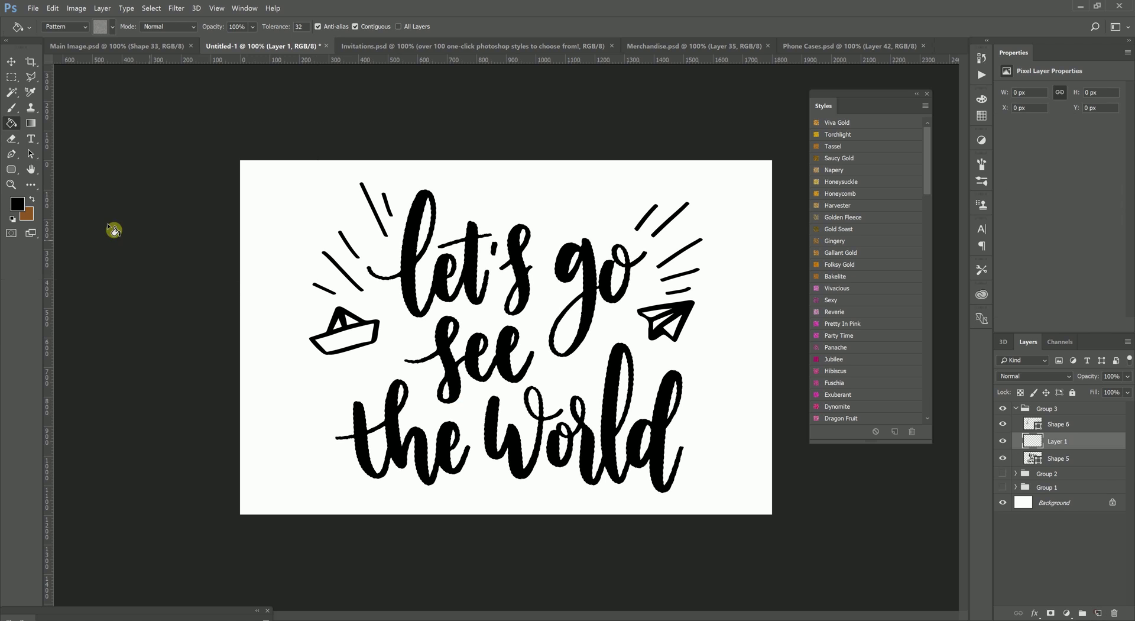
click(113, 27)
click(54, 71)
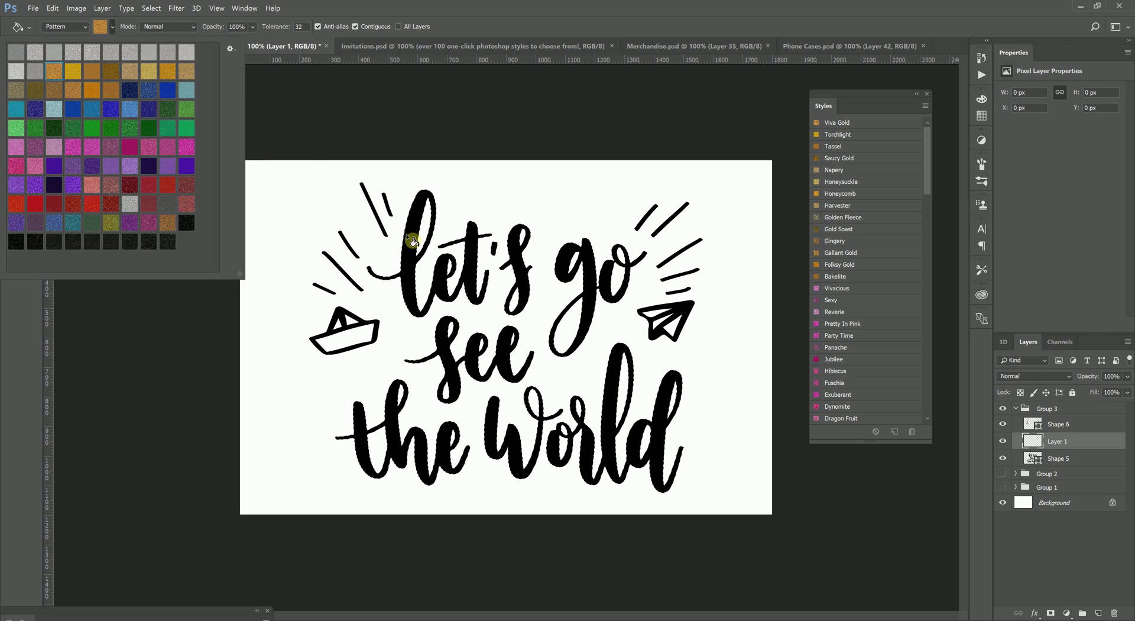
click(414, 218)
key(ctrl+z)
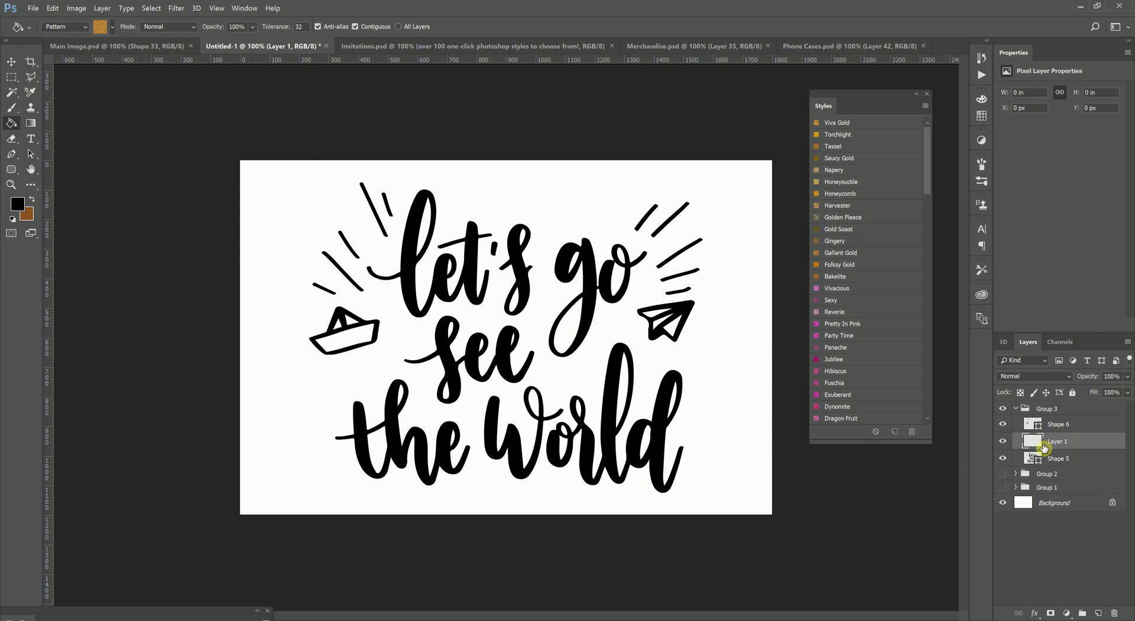
- Hide and delete the empty Layer 1
click(1002, 441)
click(1121, 613)
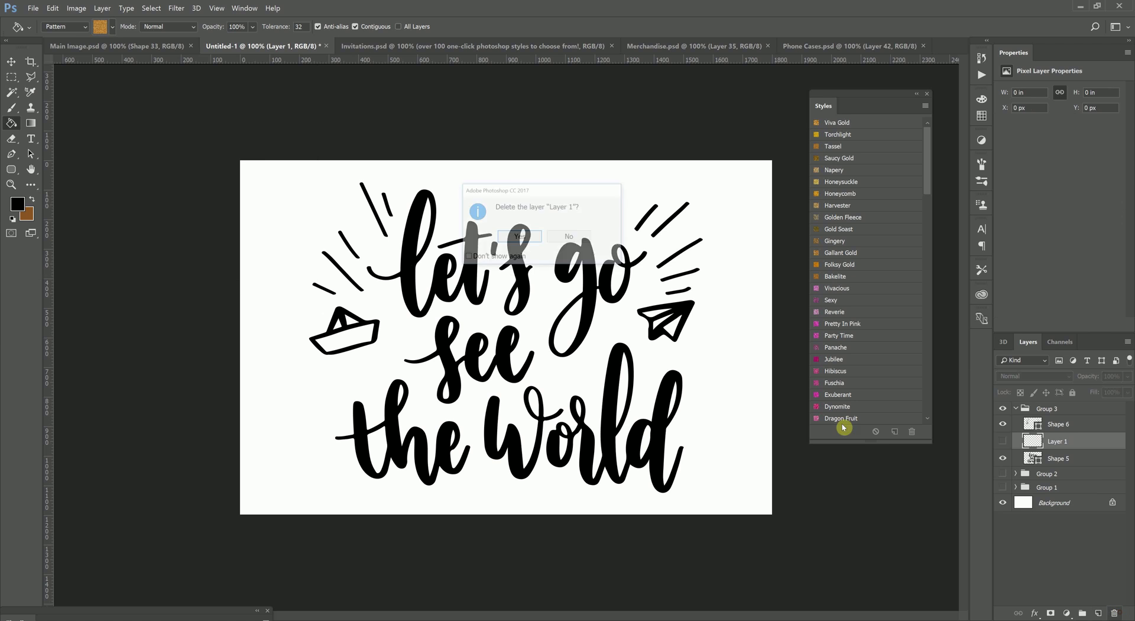
click(518, 236)
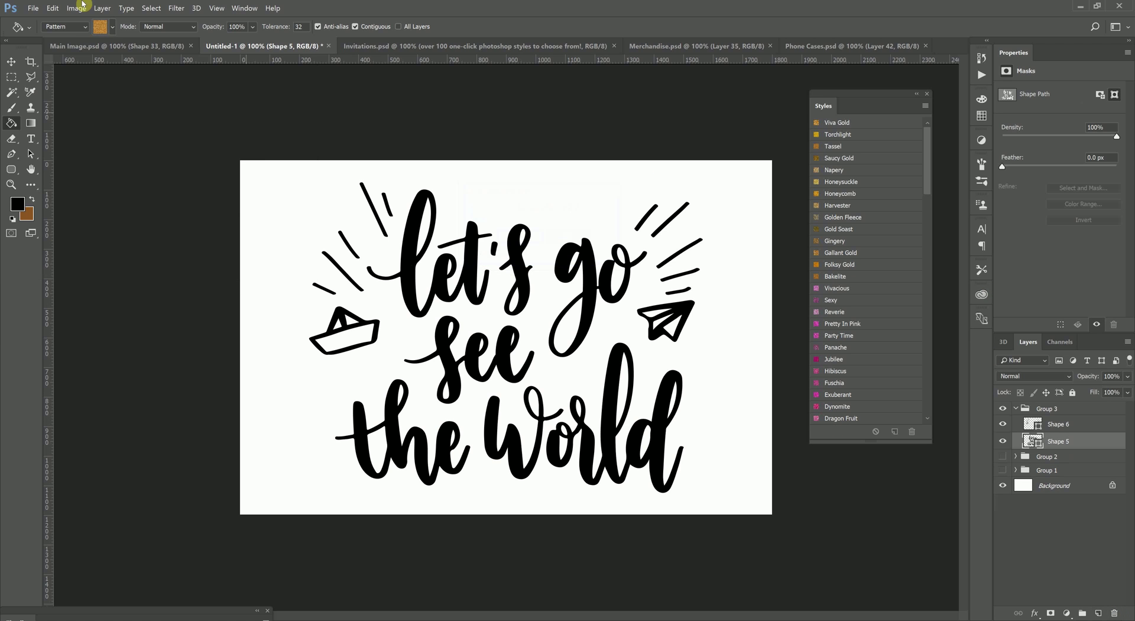
- With the Move tool, apply the Viva Gold style to Shape 5's lettering
click(11, 61)
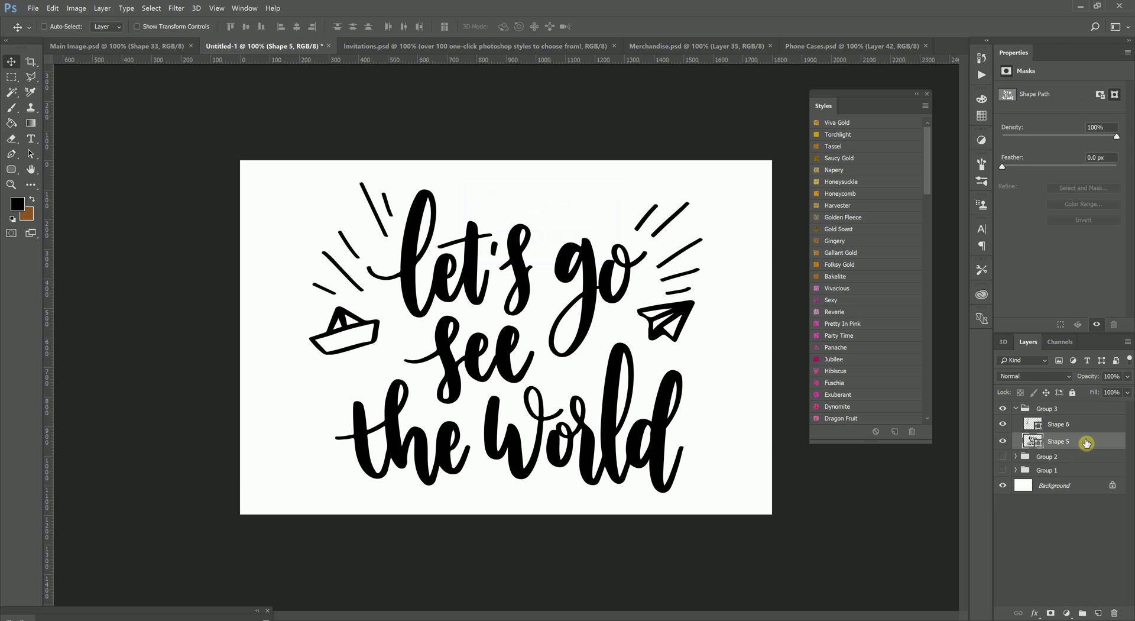
right_click(1055, 442)
click(1056, 443)
drag(926, 158, 946, 95)
scroll(933, 126, up, 3)
click(846, 123)
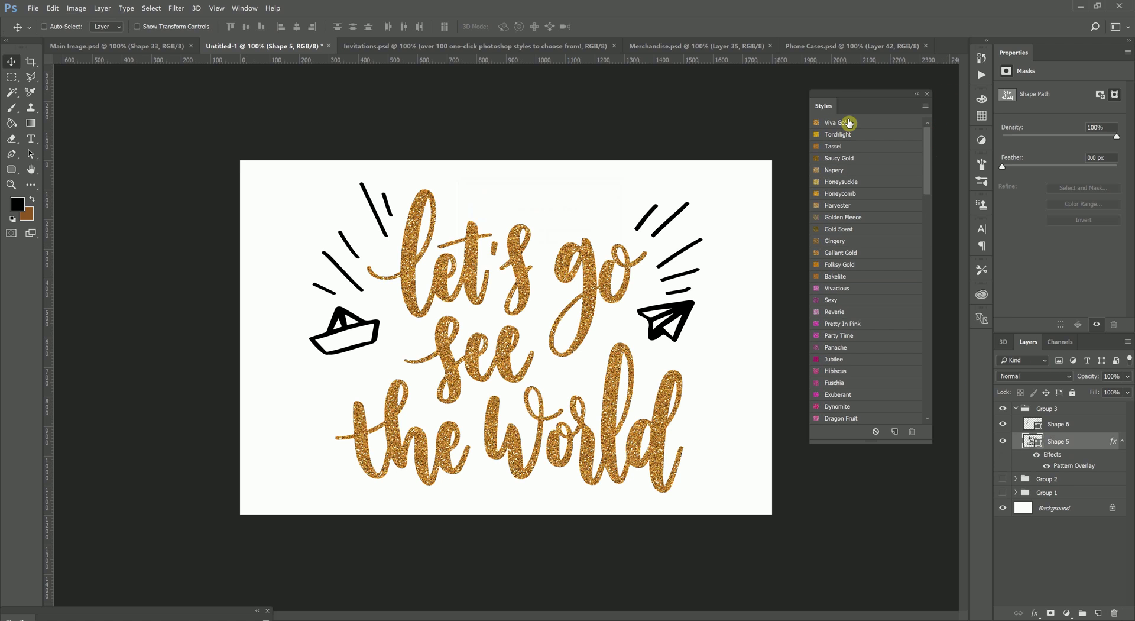
right_click(1057, 442)
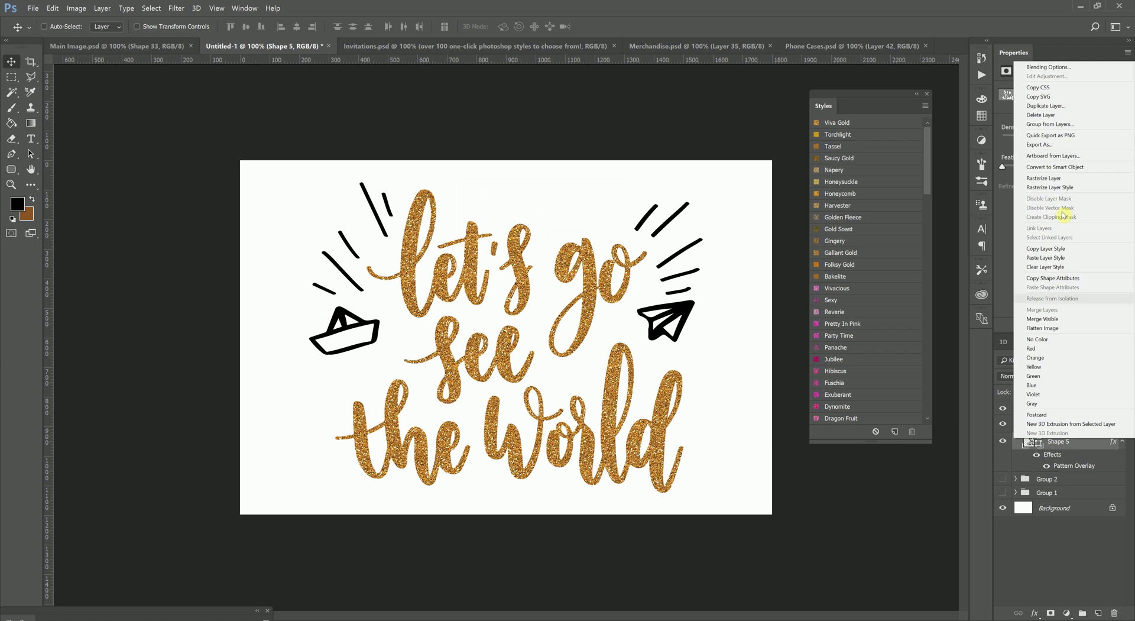
- Open Shape 5's Pattern Overlay settings and try pattern scales of 100 and 110
click(1048, 72)
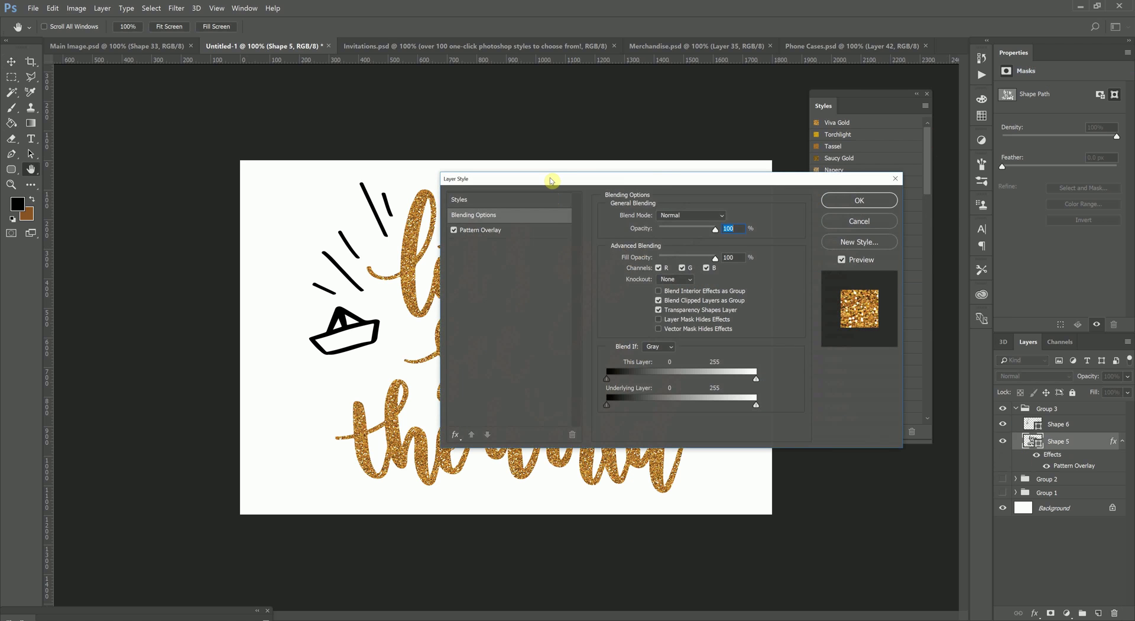
drag(553, 177, 800, 154)
click(720, 208)
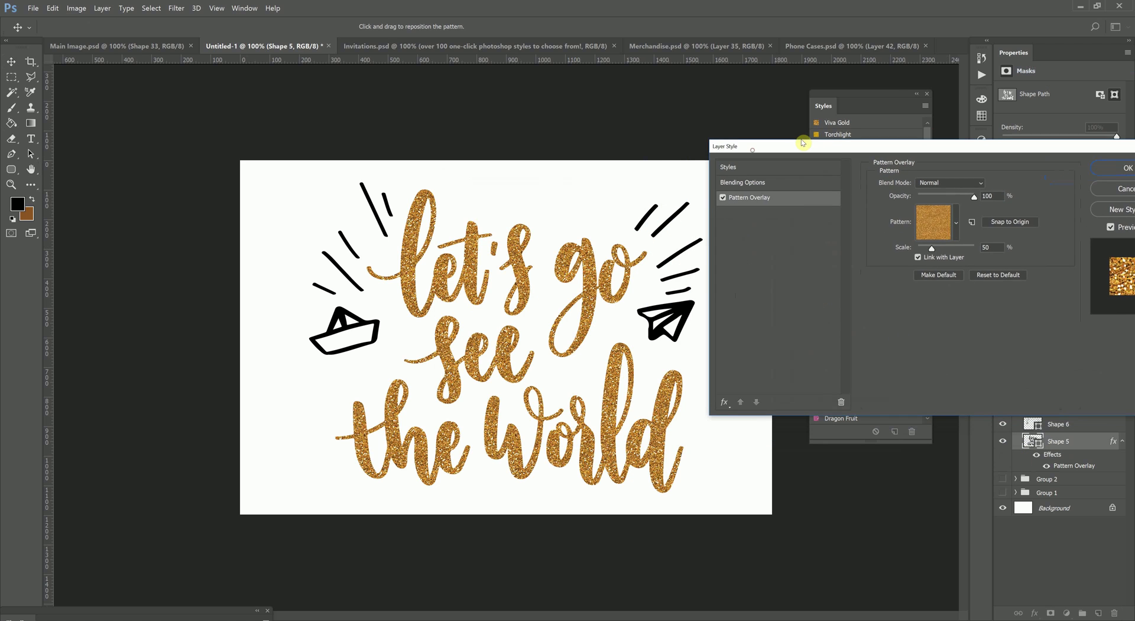
click(988, 246)
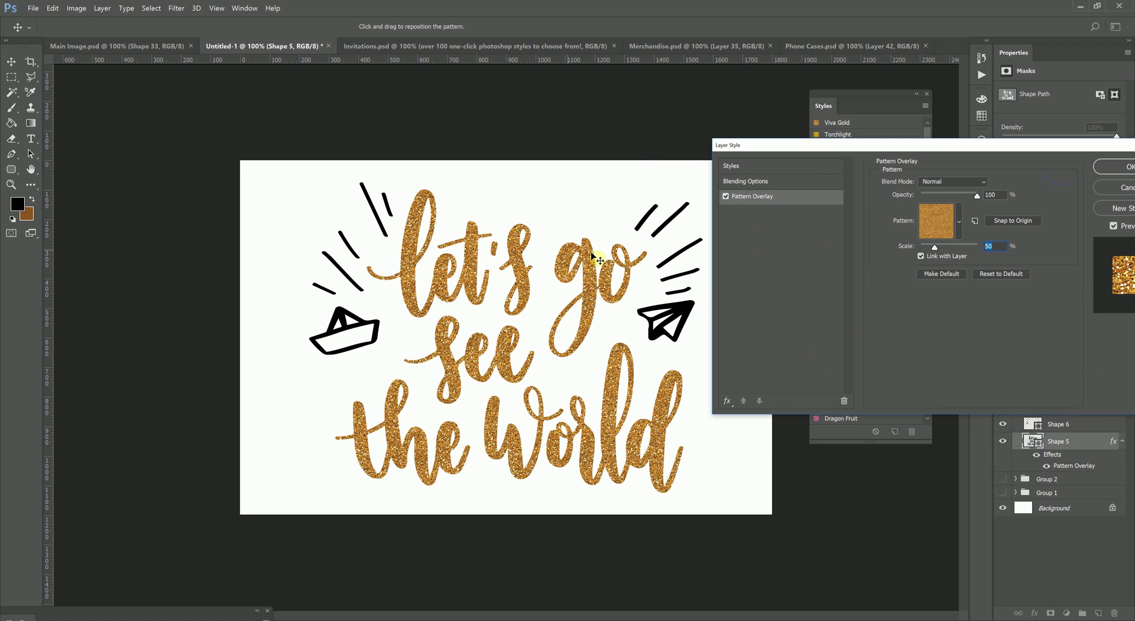
text(100)
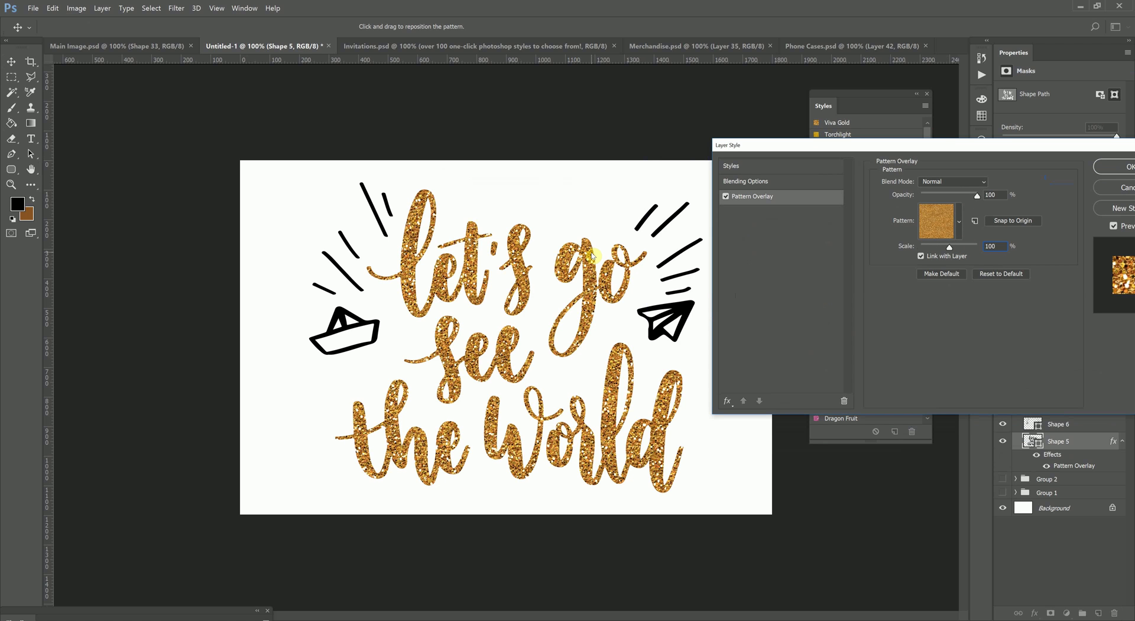
key(ctrl+a)
text(110)
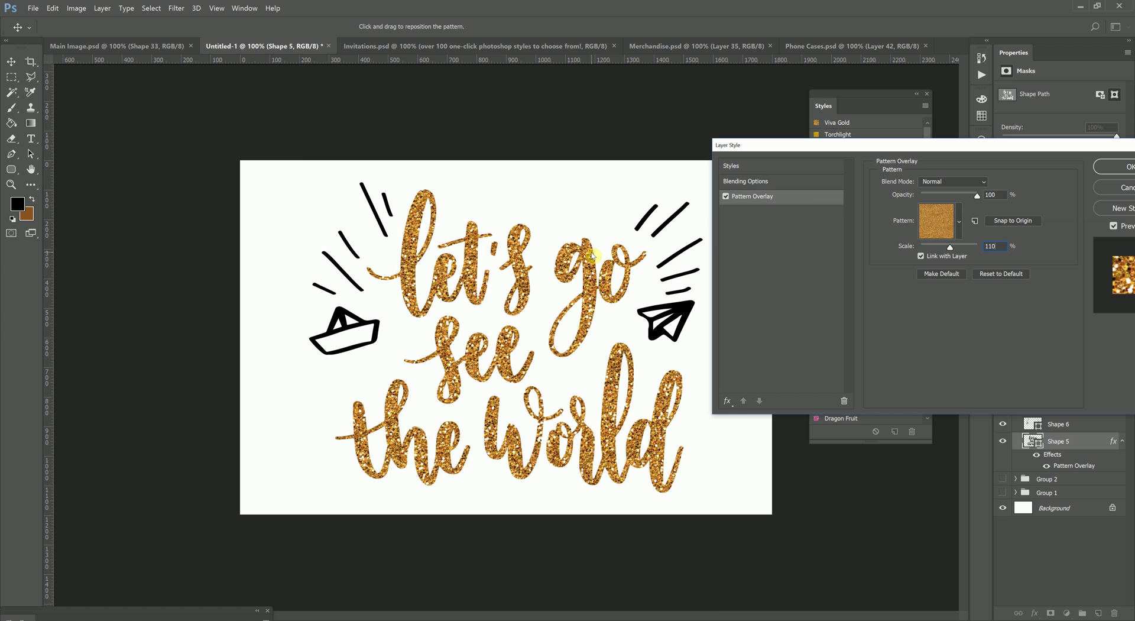
- Compare pattern scales of 150, 200, 100, 90, 70 and 75 on the lettering
key(ctrl+plus)
key(ctrl+minus)
text(150)
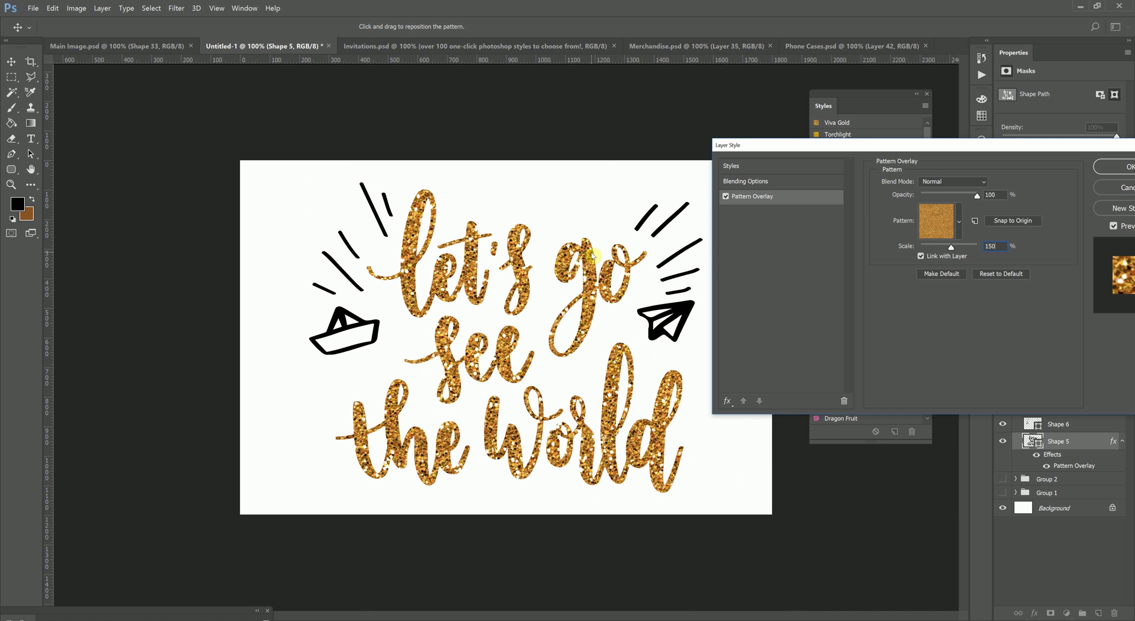
text(200)
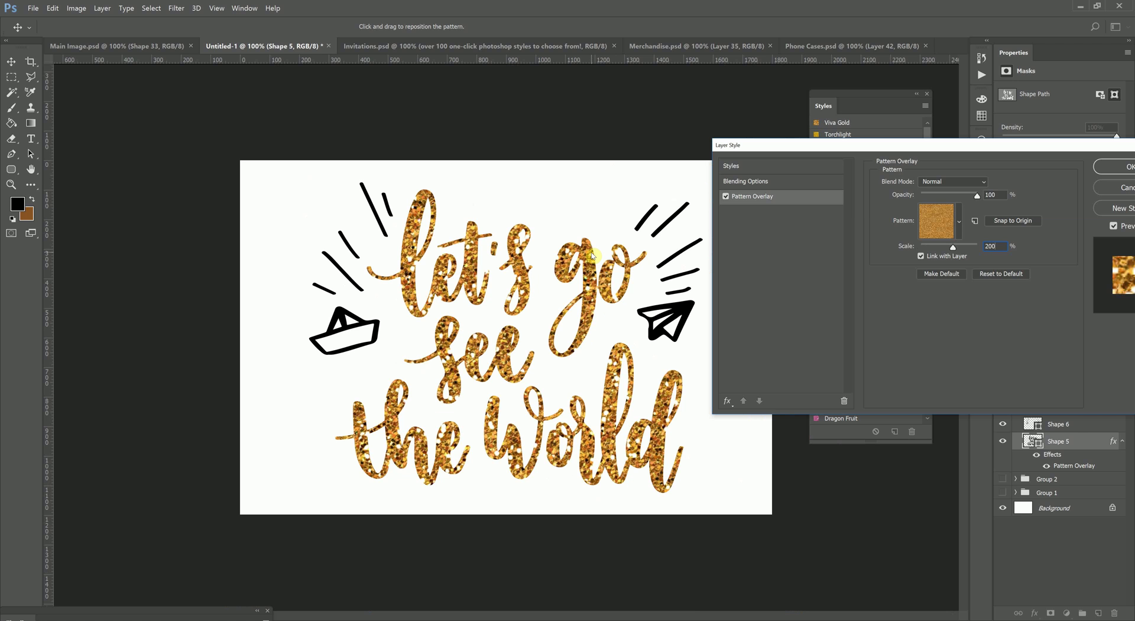
text(100)
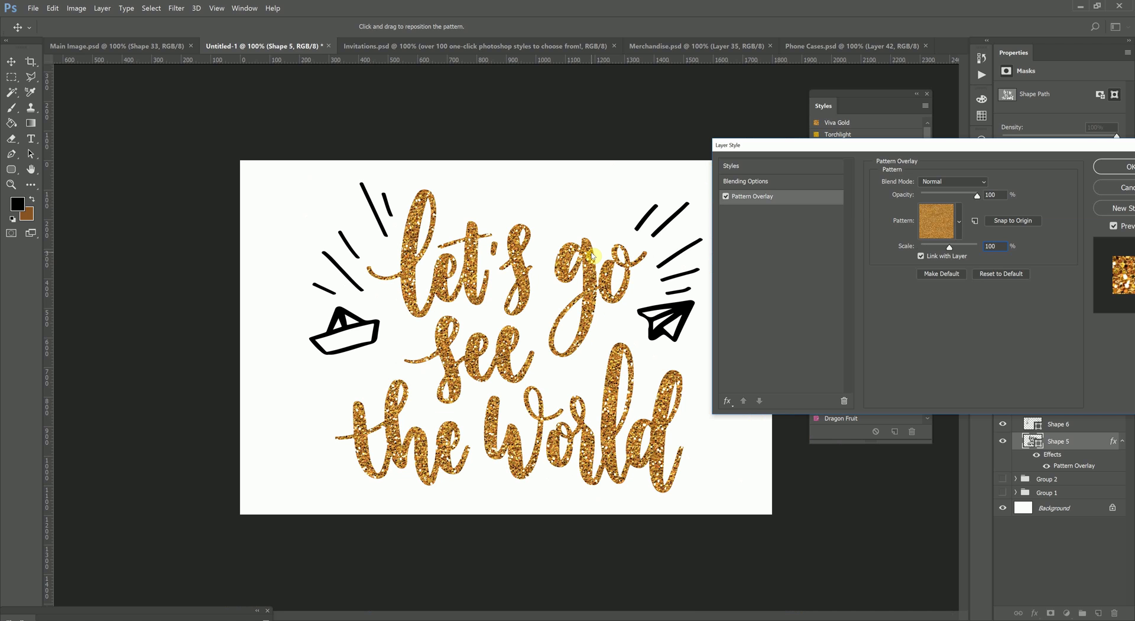
text(90)
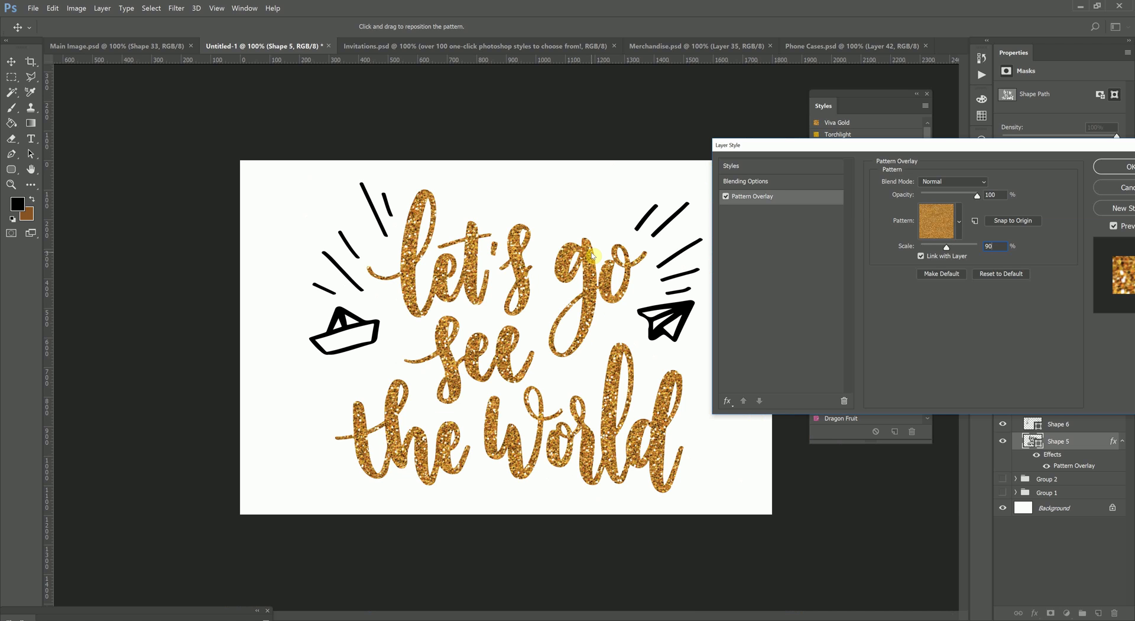
key(Up)
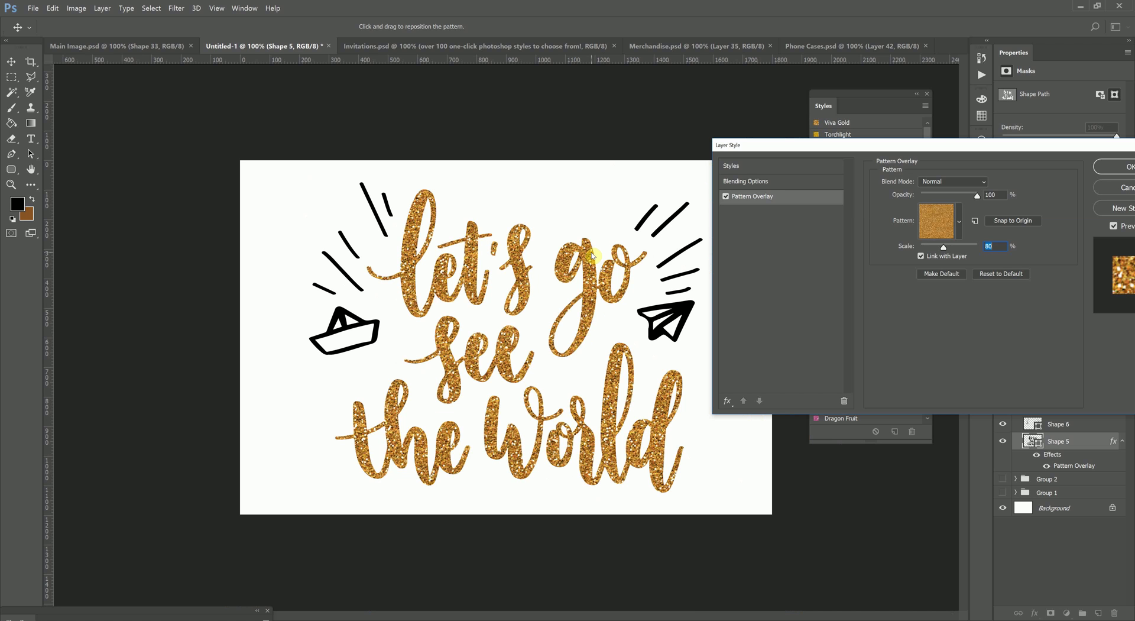
key(Down)
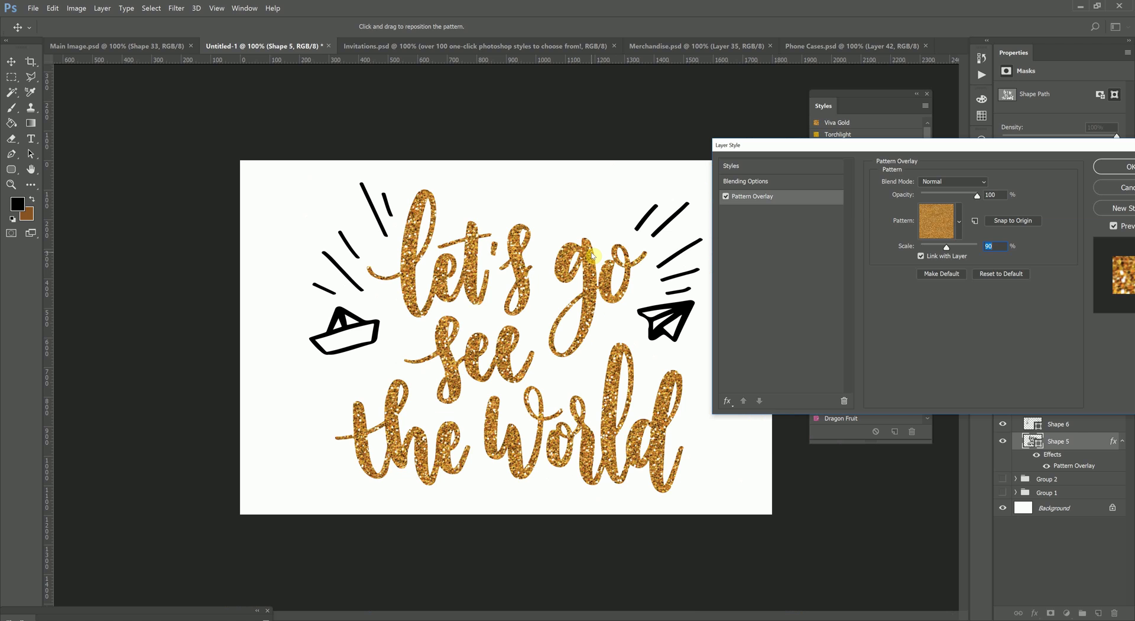
key(shift+Down)
key(shift+Down)
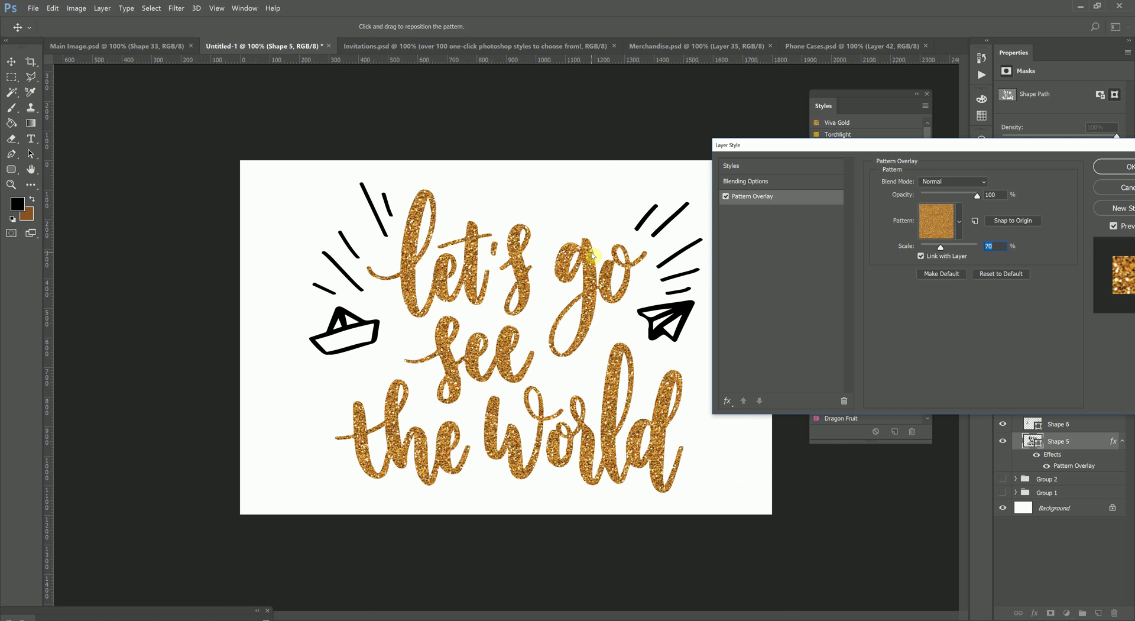
key(Up)
key(Up)
key(Up)
key(Up)
key(Up)
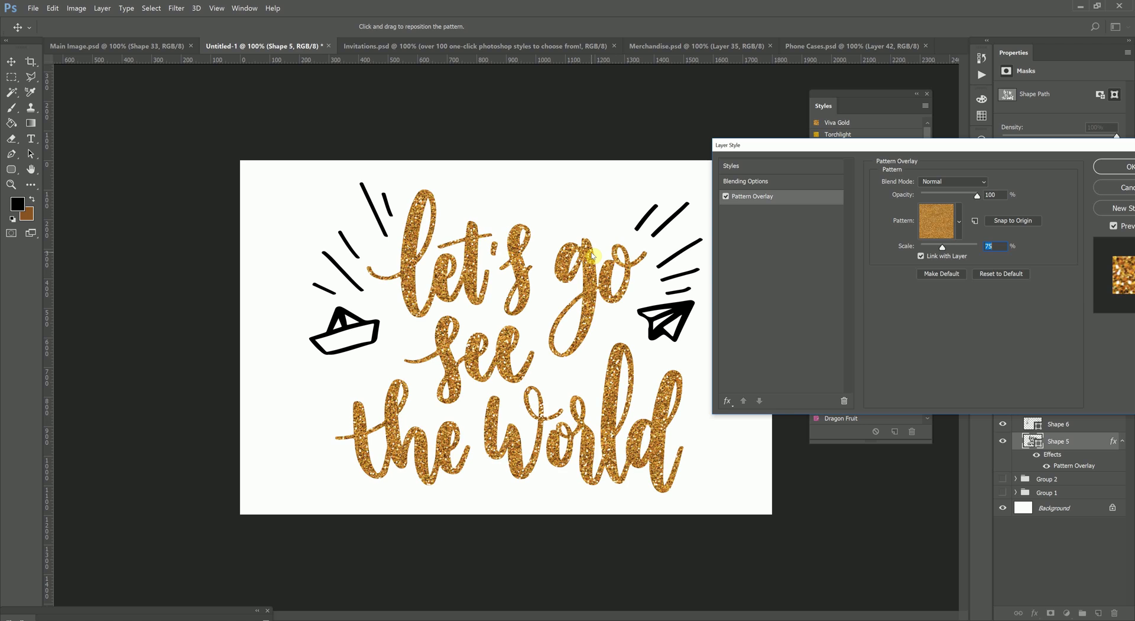
text(100)
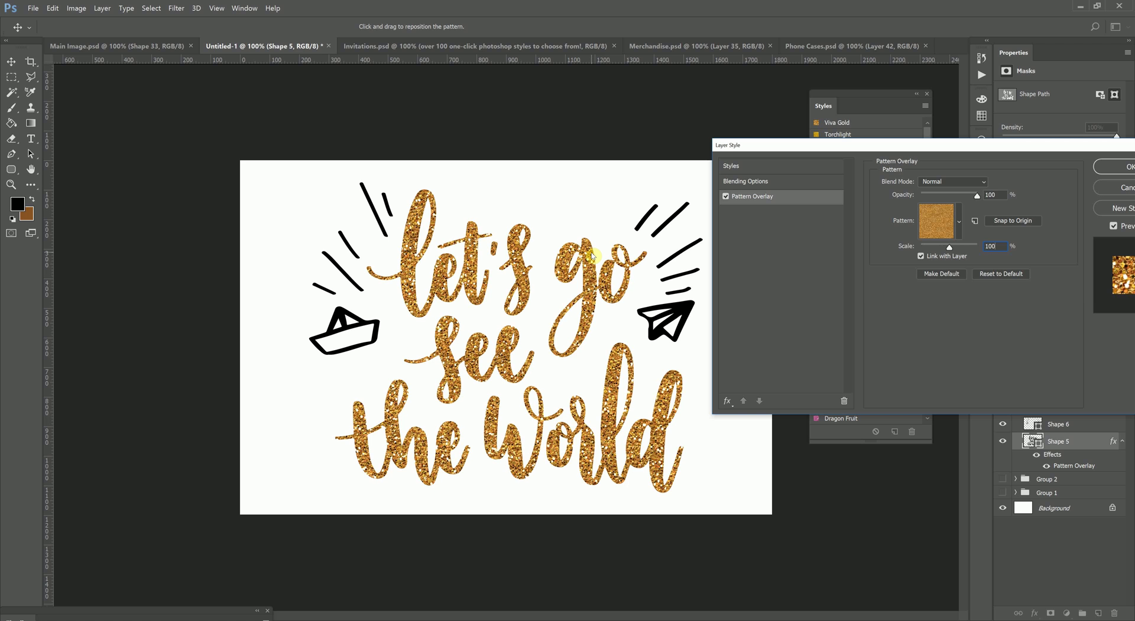
- Test scales of 50, 25 and 10, then settle on 100 and confirm the overlay
key(Return)
text(50)
key(Return)
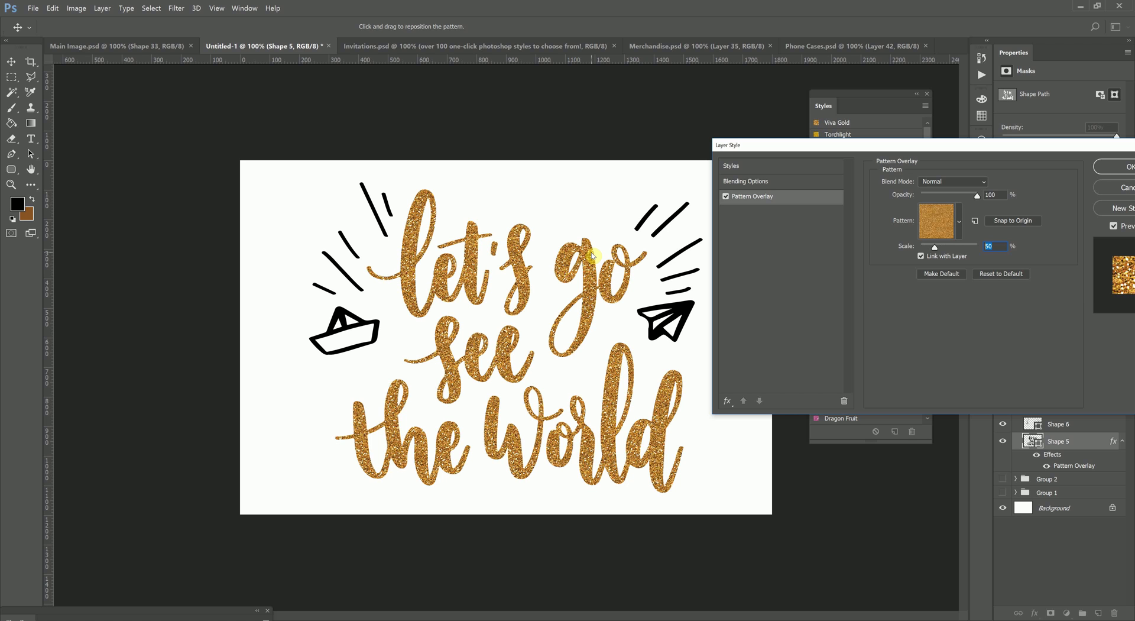
text(25)
key(Return)
text(10)
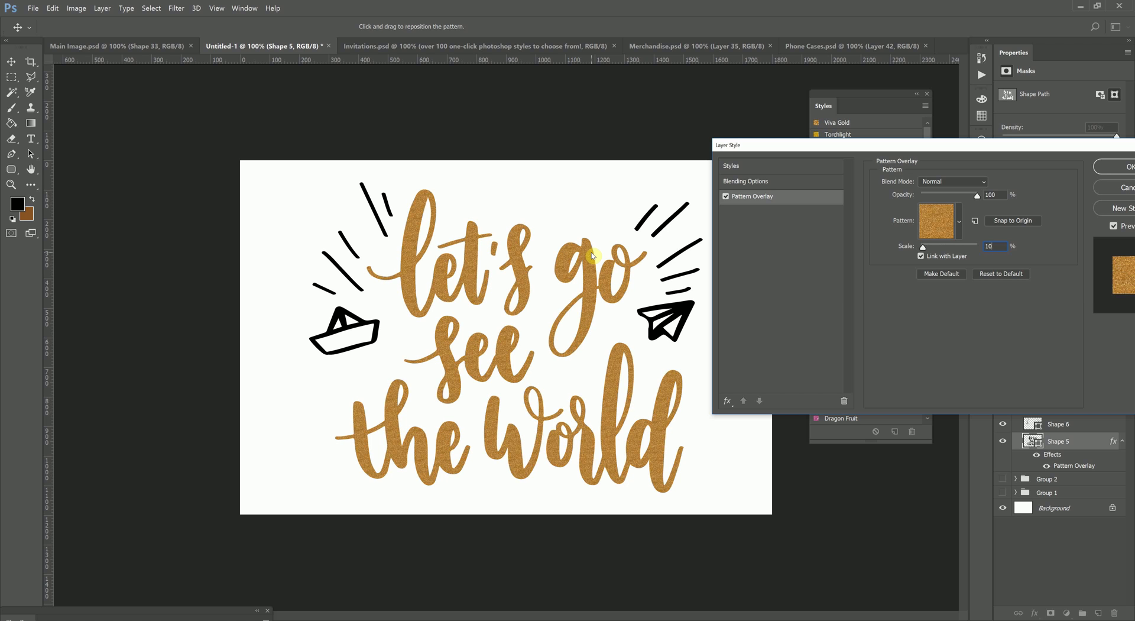
key(Return)
text(1)
text(100)
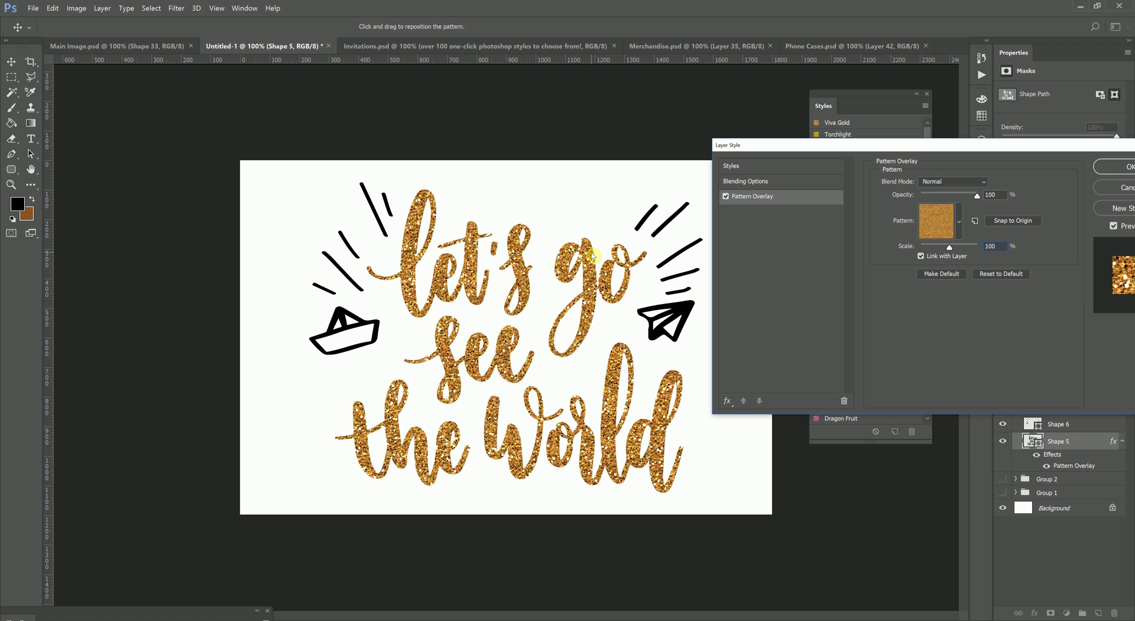
key(Return)
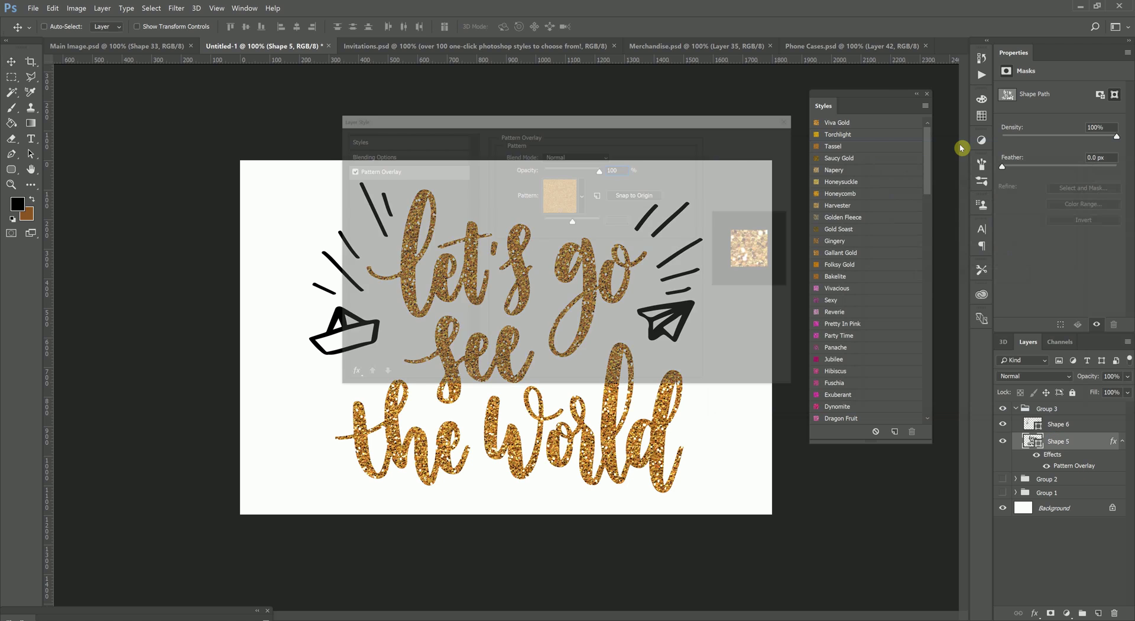
- Choose a lighter gold glitter pattern and drag it into a new position within the letters
drag(654, 126, 1127, 133)
click(1034, 207)
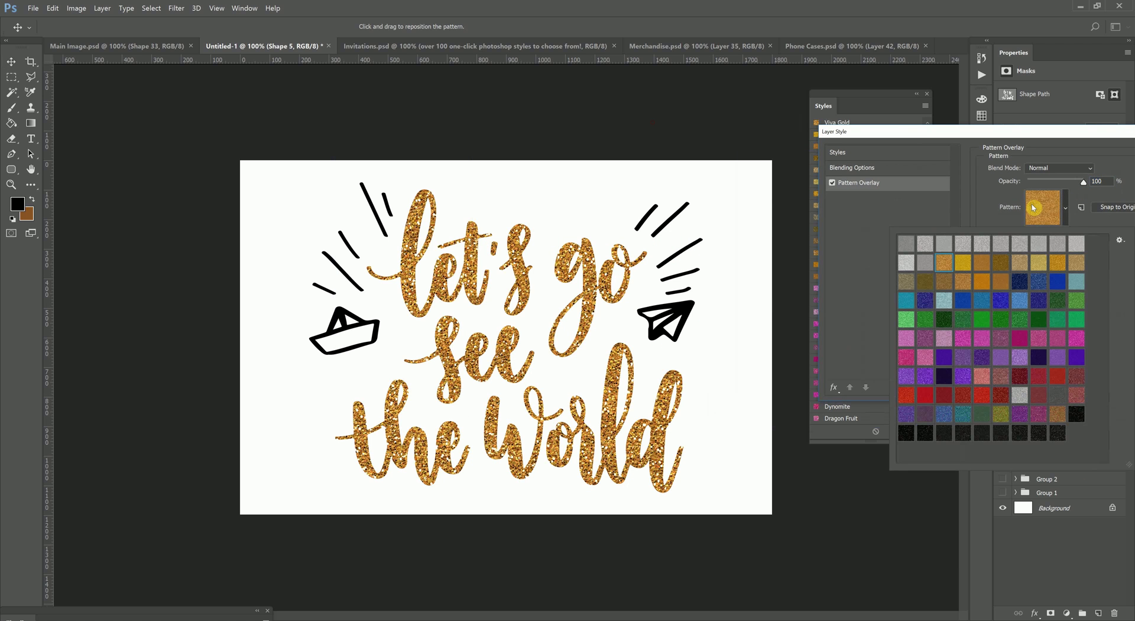
click(1034, 206)
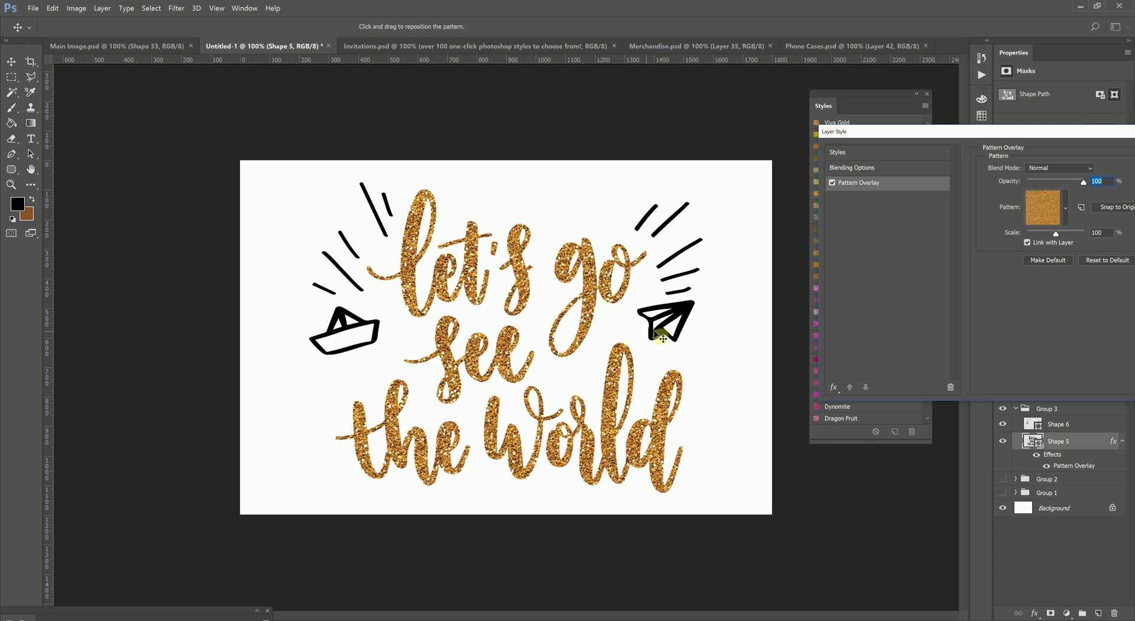
drag(663, 337, 466, 274)
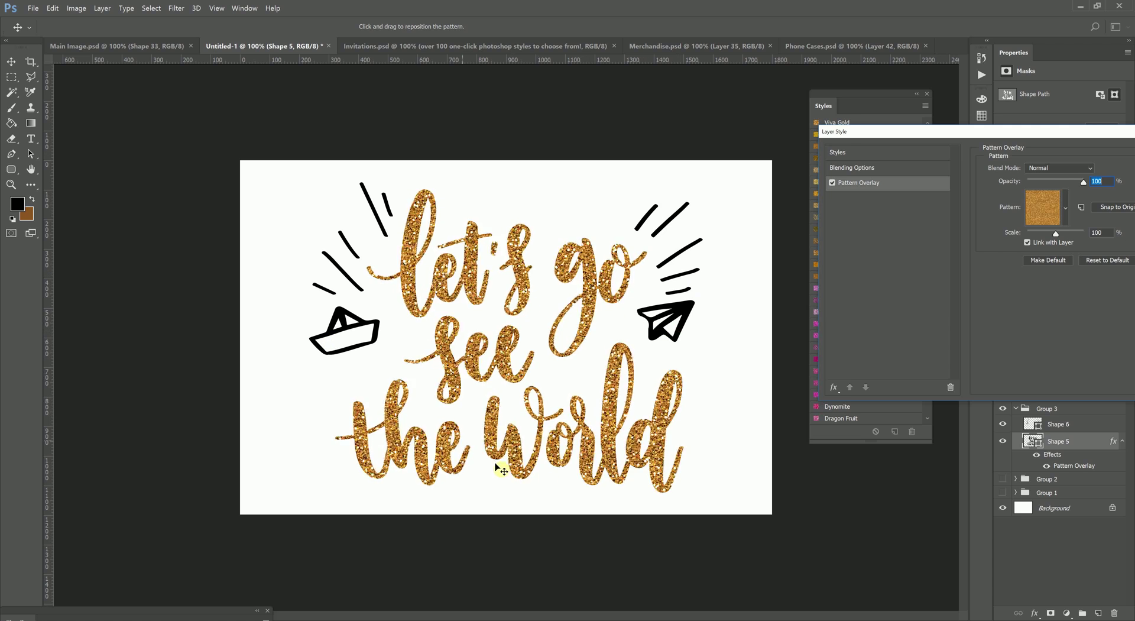
drag(861, 610, 480, 425)
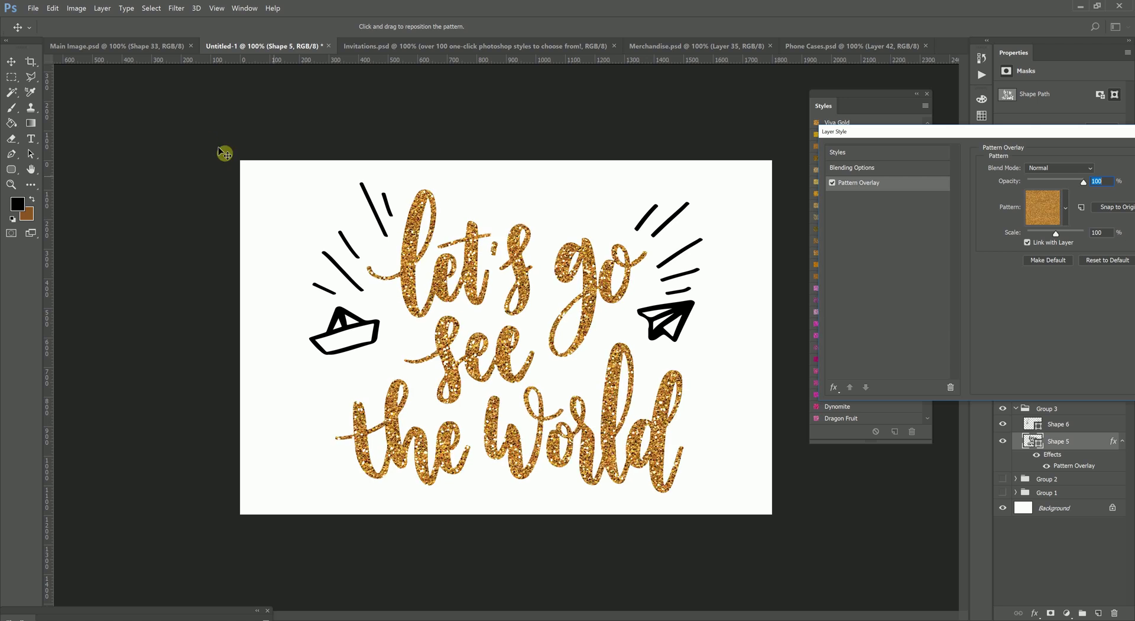
drag(224, 154, 466, 89)
drag(782, 432, 861, 480)
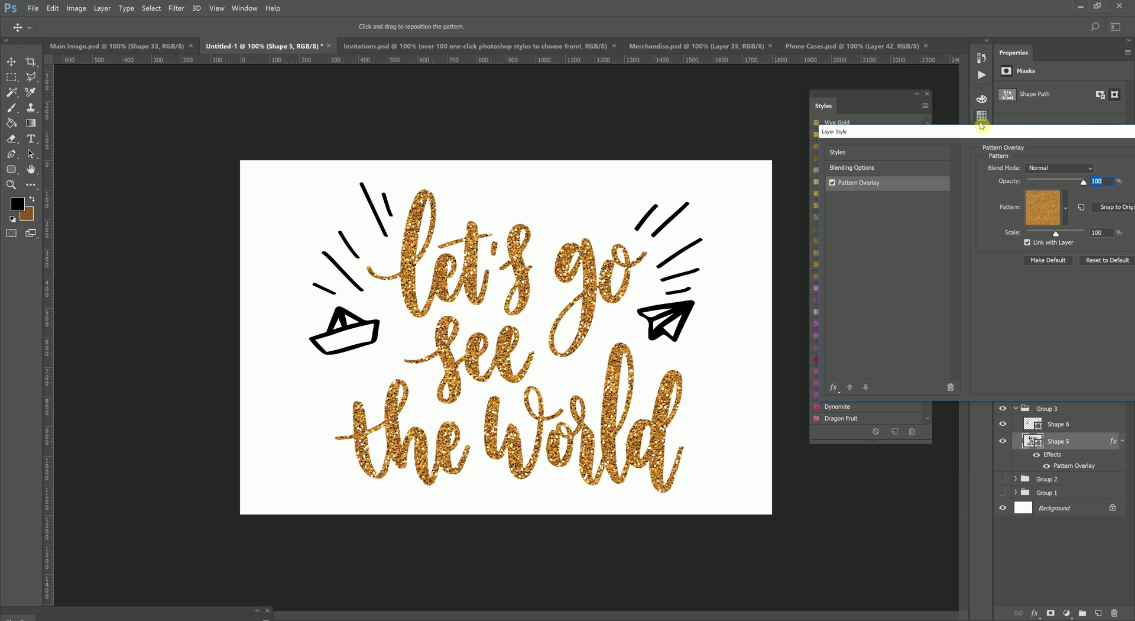
drag(974, 131, 843, 125)
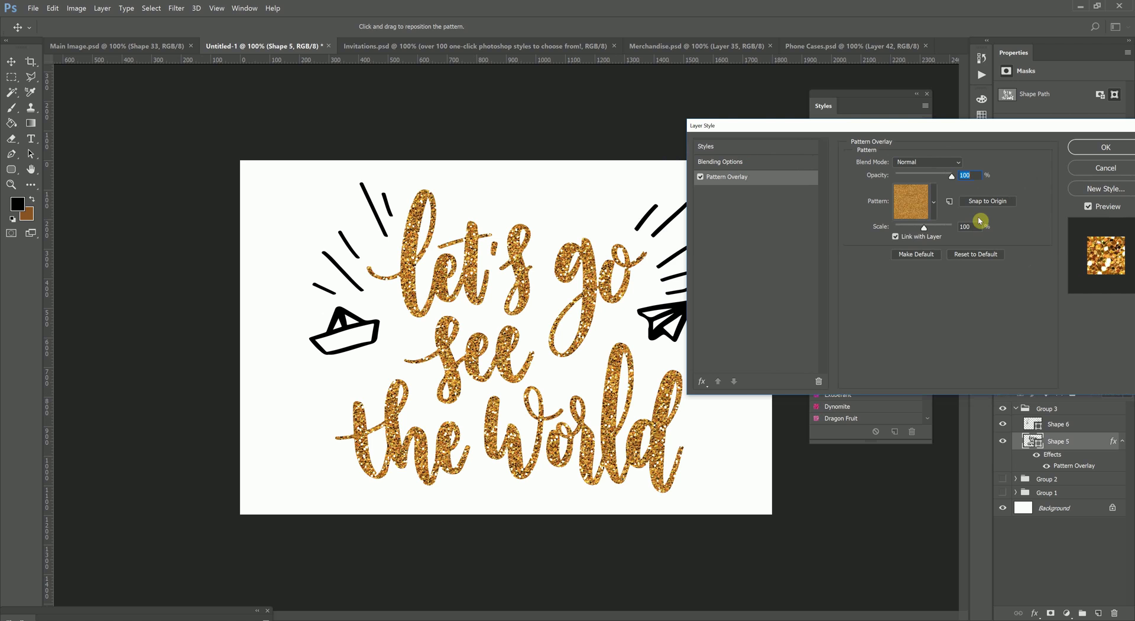
- Preview silver, grey, gold, dark blue and orange-gold glitter patterns on the lettering
click(925, 206)
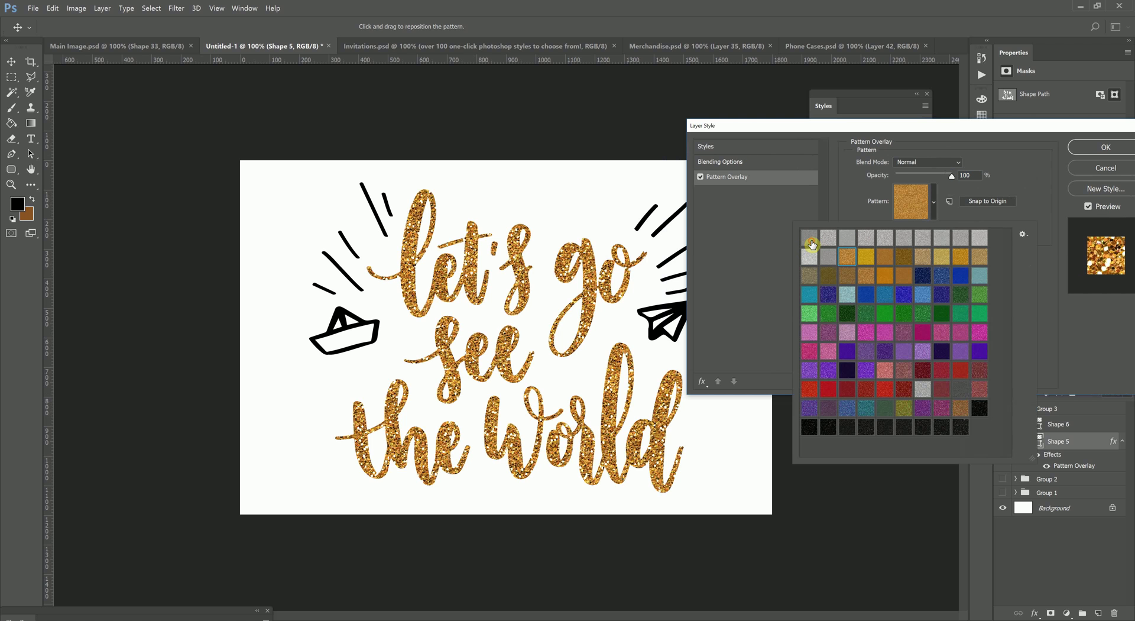
click(810, 239)
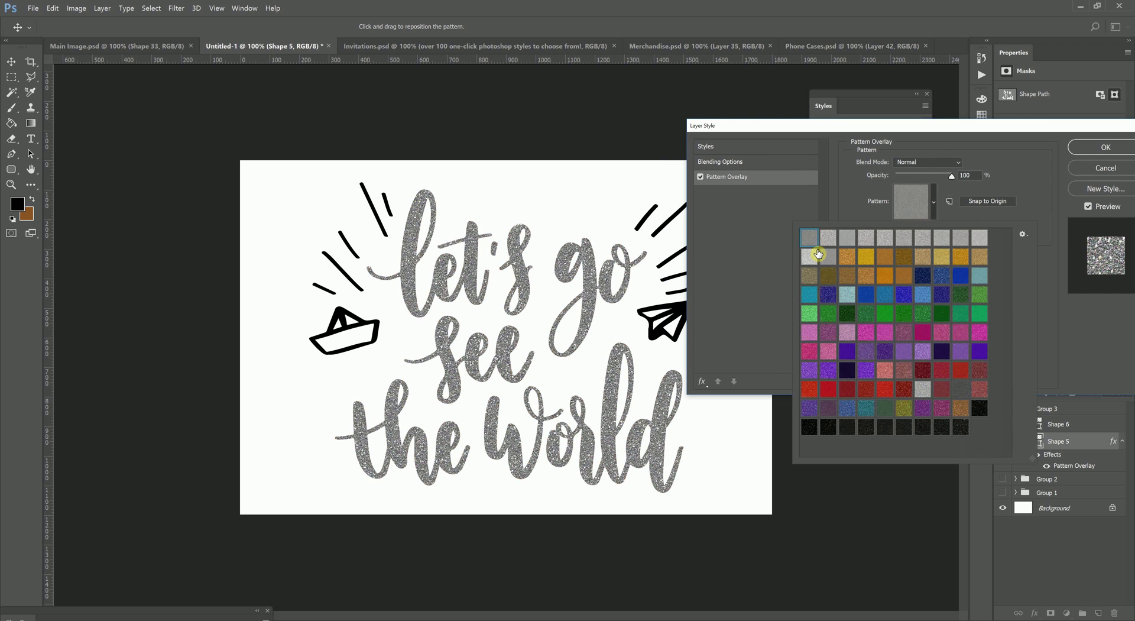
key(Right)
key(Right)
key(Right)
key(Right)
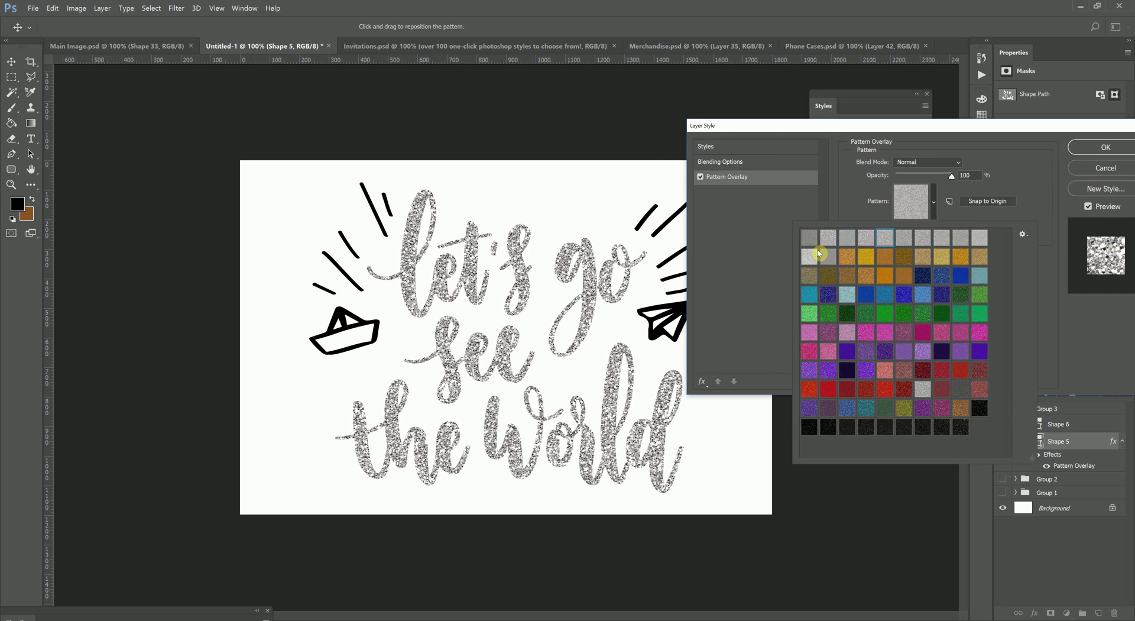
key(Right)
key(Right)
key(Right)
key(Right)
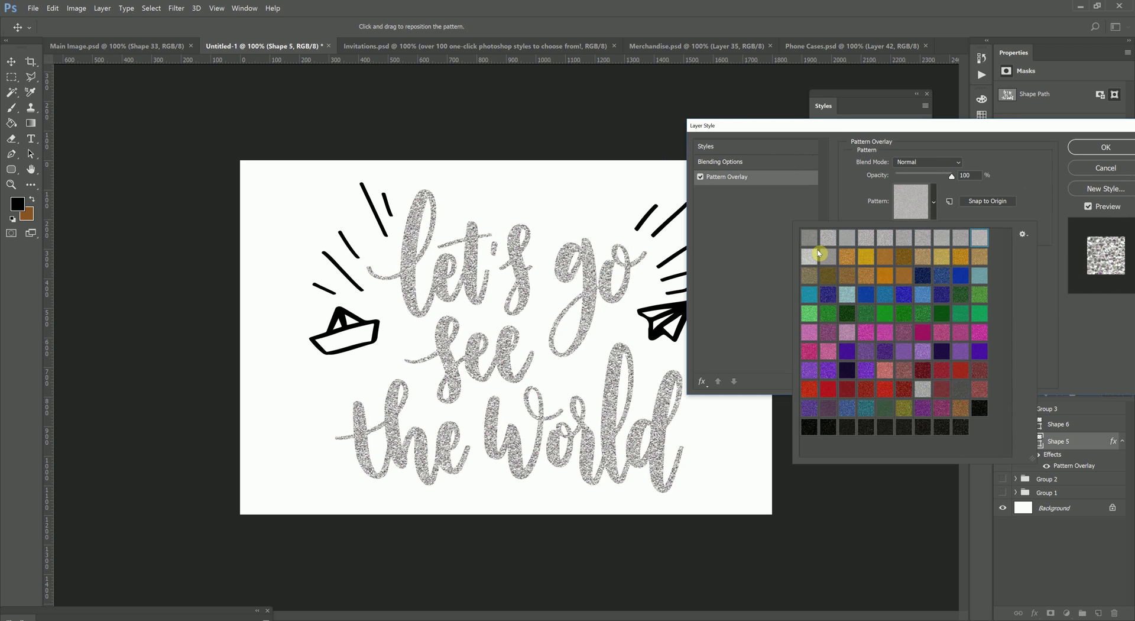
key(Right)
key(Right)
key(Right)
key(Right)
key(Right)
key(Right)
key(Right)
key(Right)
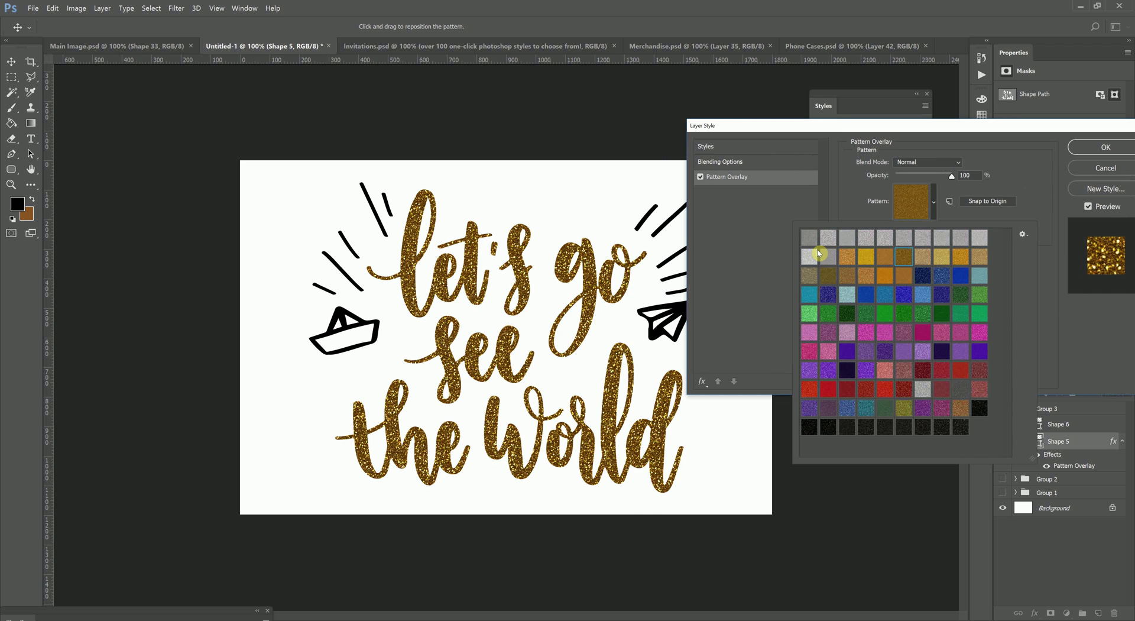
key(Right)
key(Right)
key(Right)
key(Right)
key(Right)
key(Right)
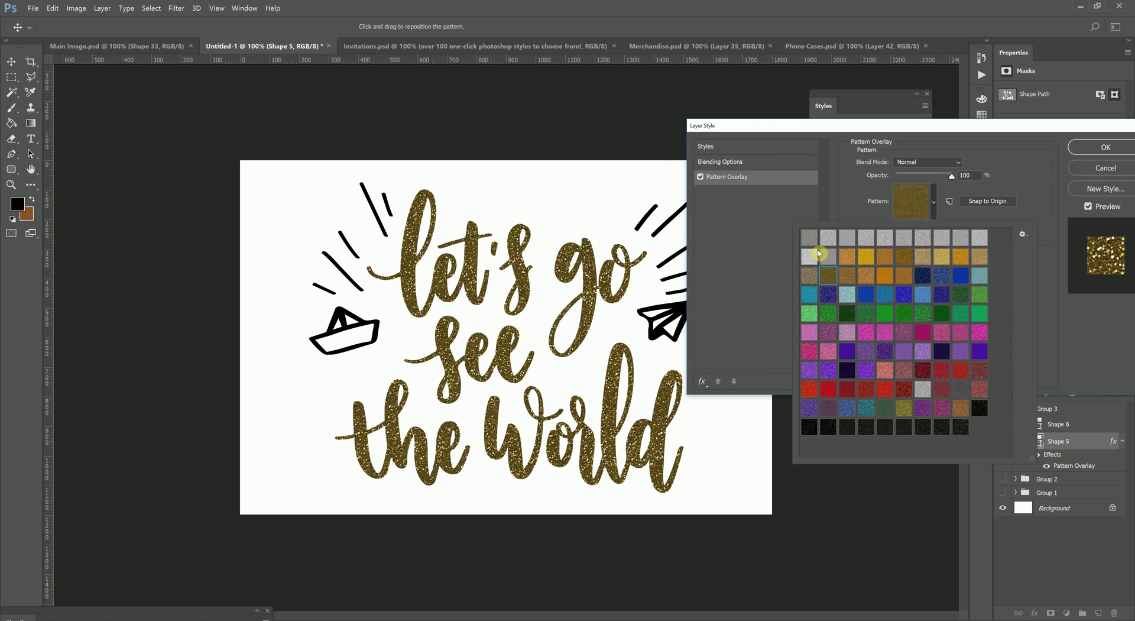
key(Right)
key(Right)
key(Right)
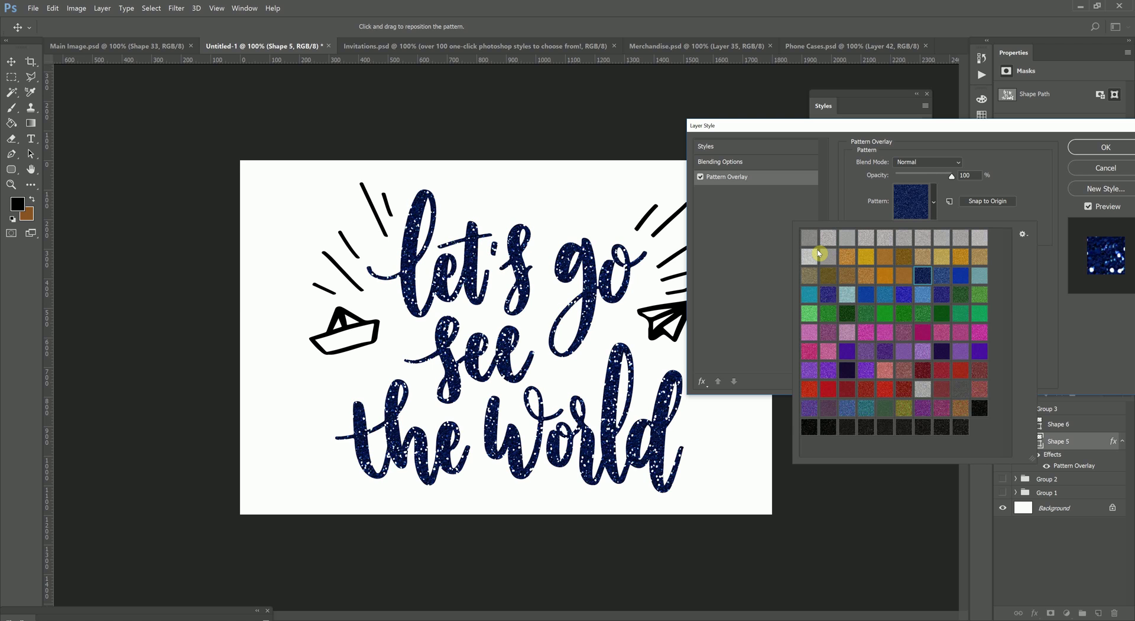
key(Left)
key(Left)
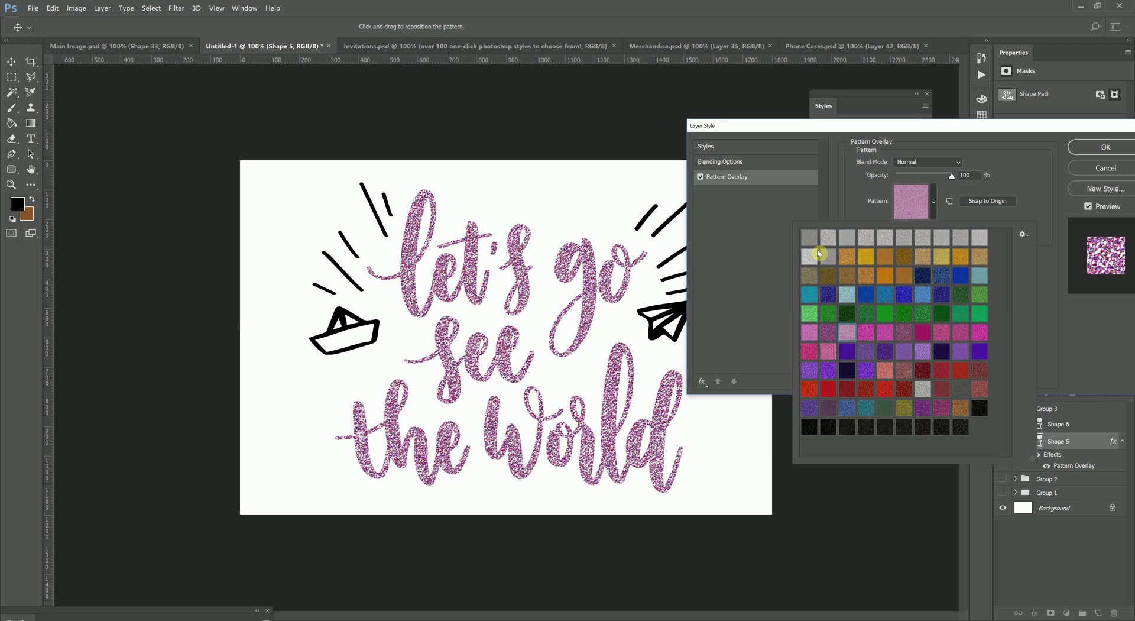
- Step through pink, purple and navy glitters and settle on the bright red pattern
key(Right)
key(Right)
key(Right)
key(Right)
key(Right)
key(Right)
key(Right)
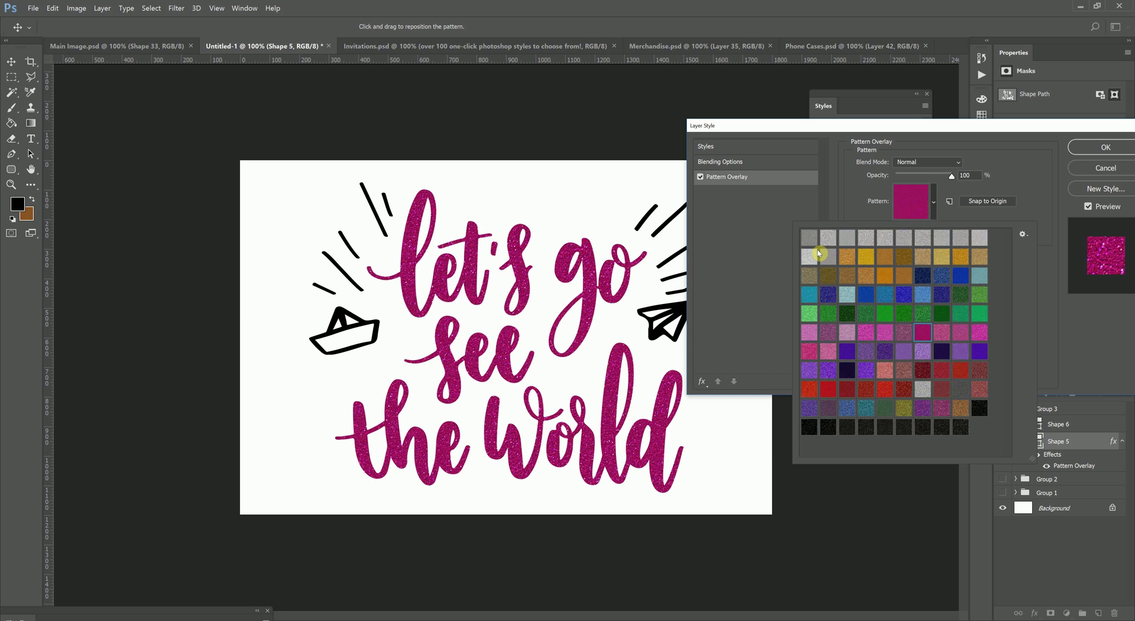
key(Right)
key(Right)
key(Right)
key(Right)
key(Right)
key(Right)
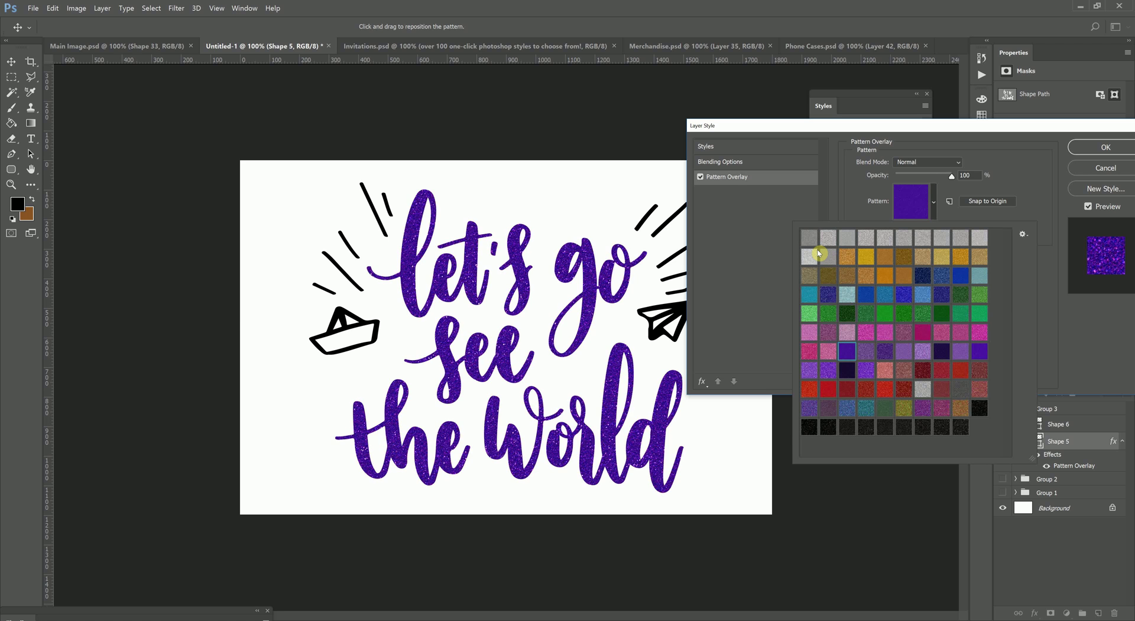
key(Right)
key(Right)
key(Right)
key(Right)
key(Right)
key(Right)
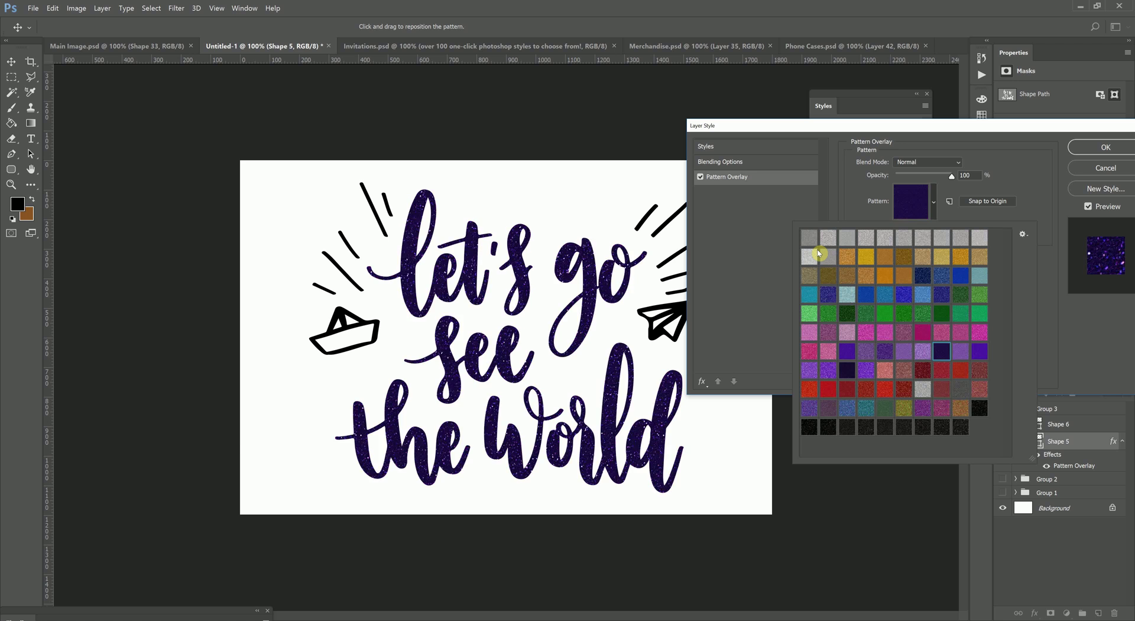
key(Right)
key(Right)
key(Right)
key(Right)
key(Right)
key(Right)
key(Right)
key(Right)
key(Right)
key(Right)
key(Right)
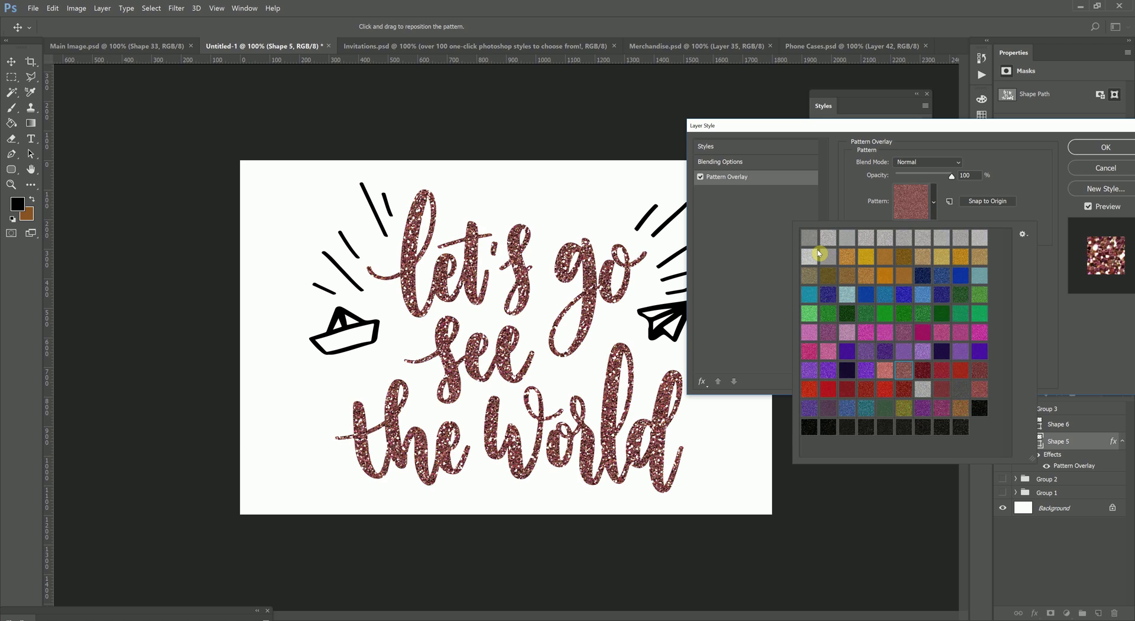
key(Right)
key(Right)
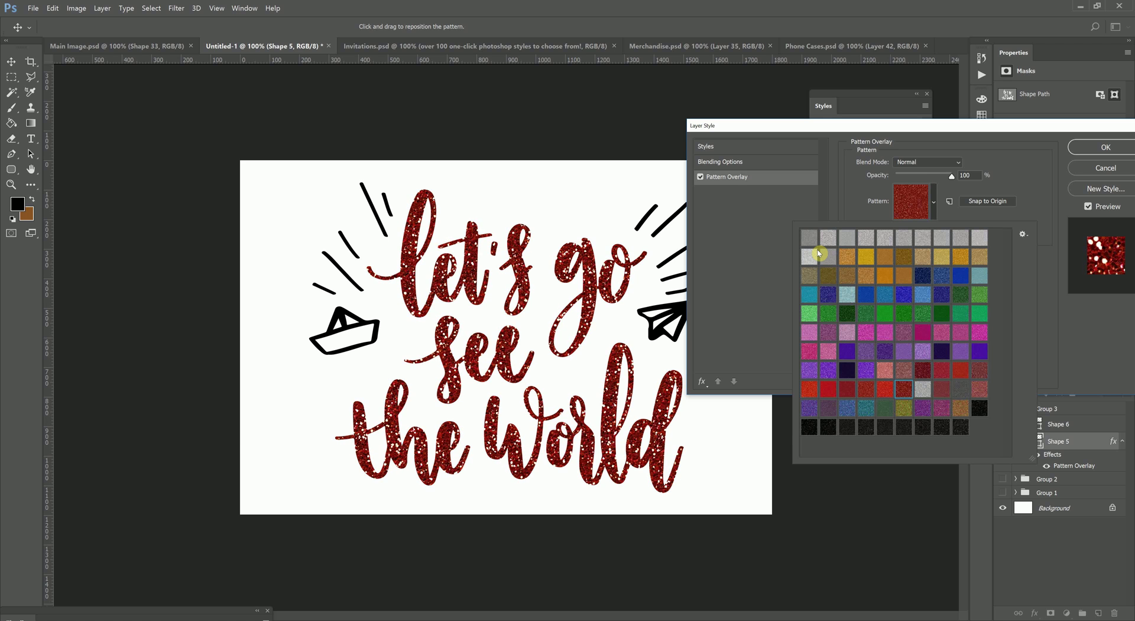
key(Left)
key(Return)
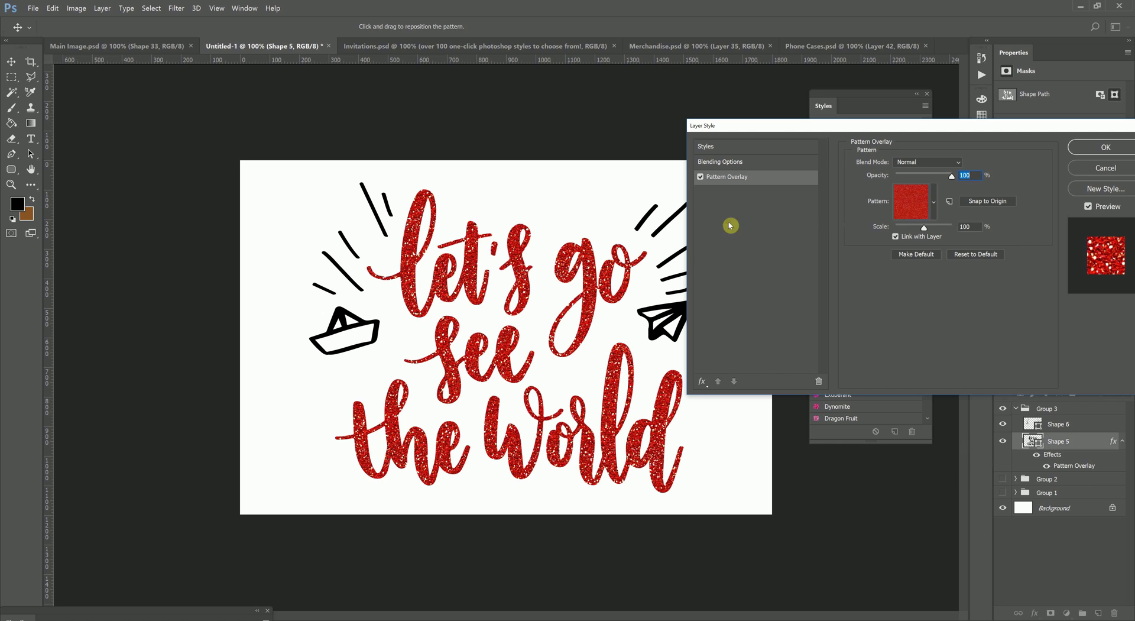
- Add a red Color Overlay to the lettering using the Color blend mode
click(703, 383)
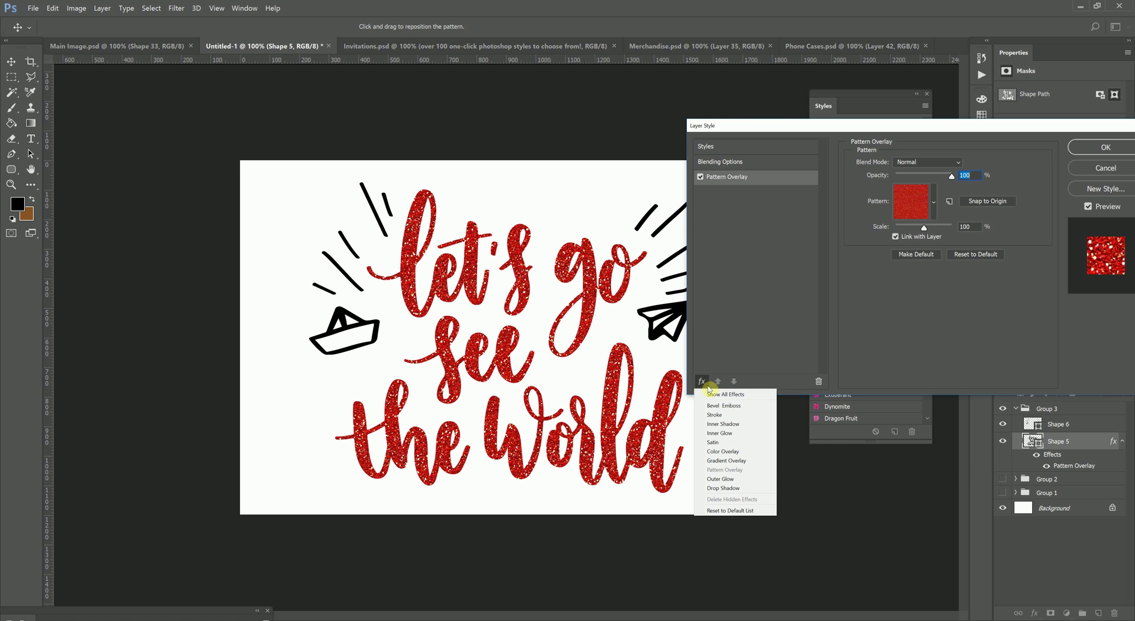
click(731, 451)
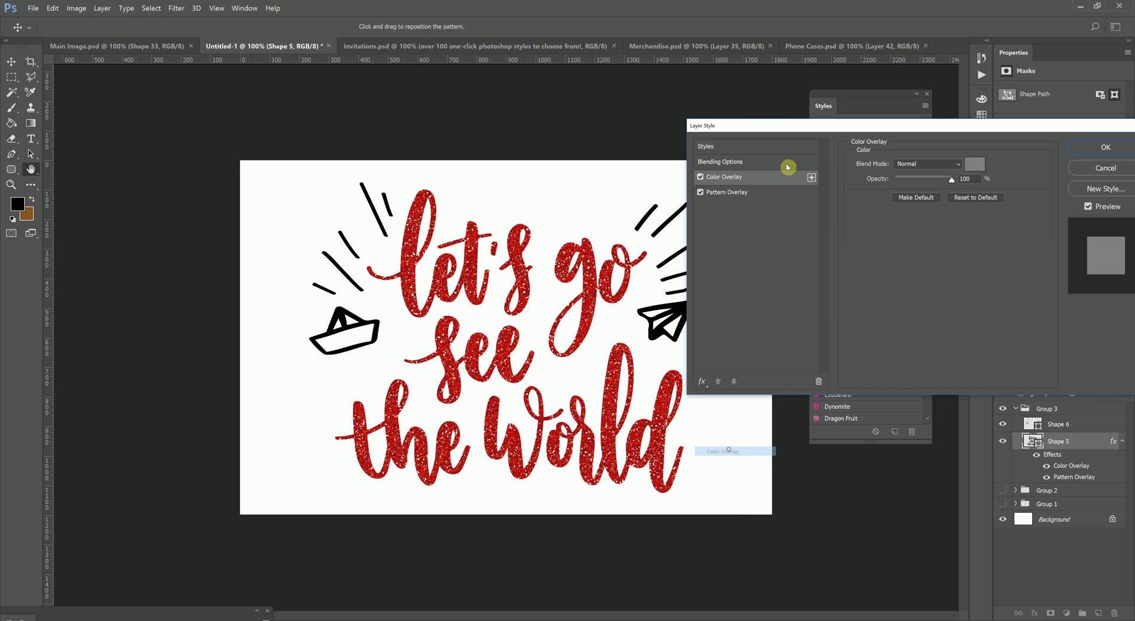
click(982, 163)
text(b41717)
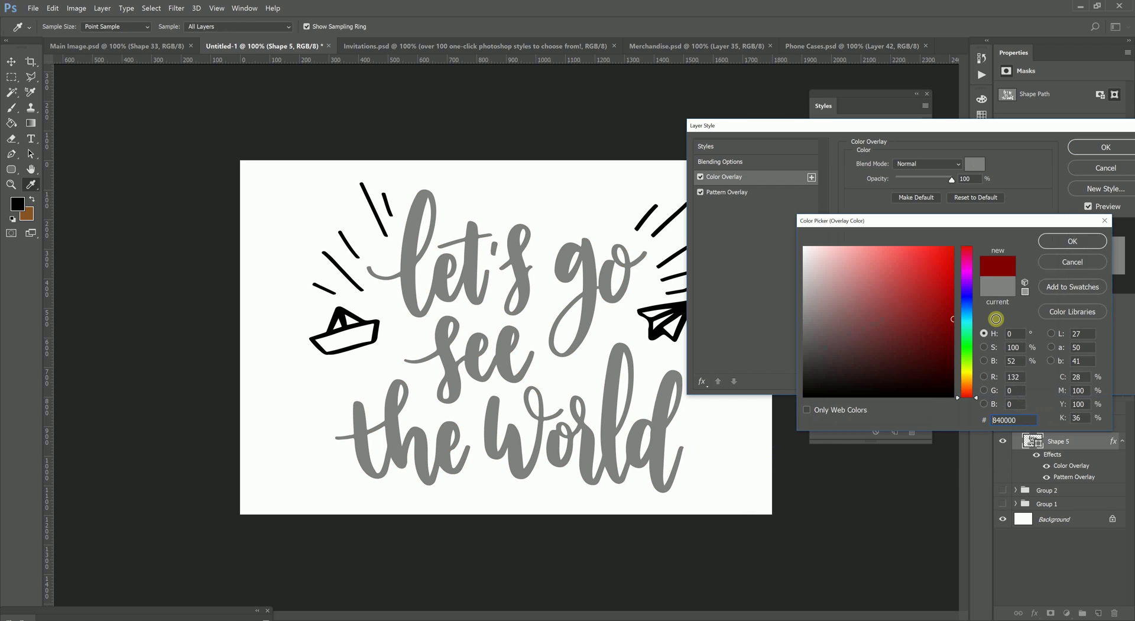
click(1073, 241)
click(927, 163)
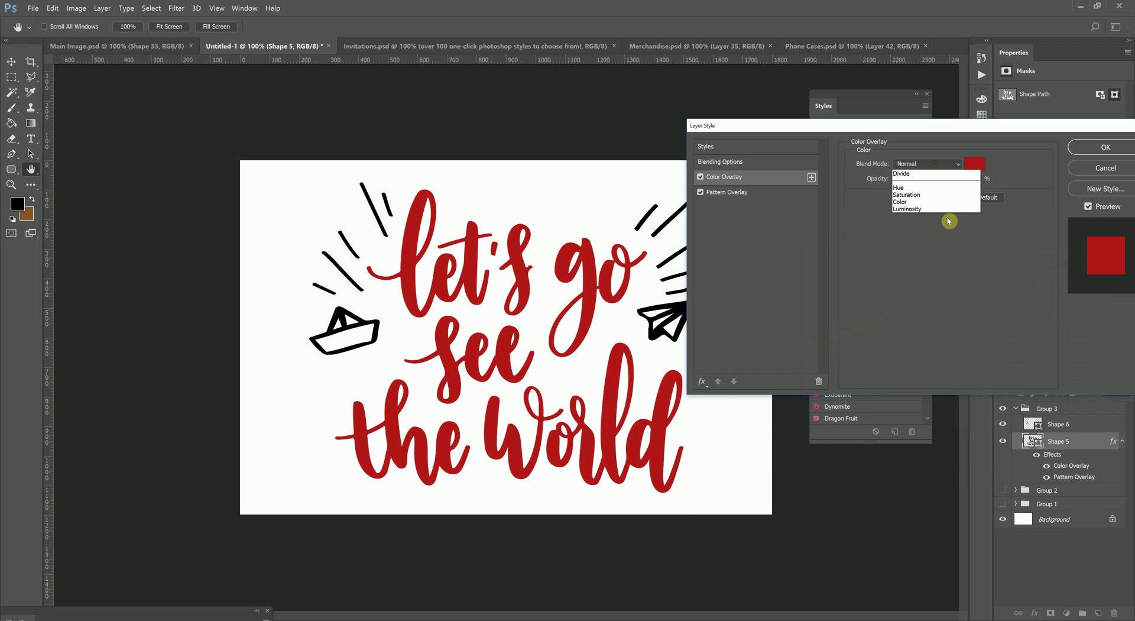
click(922, 387)
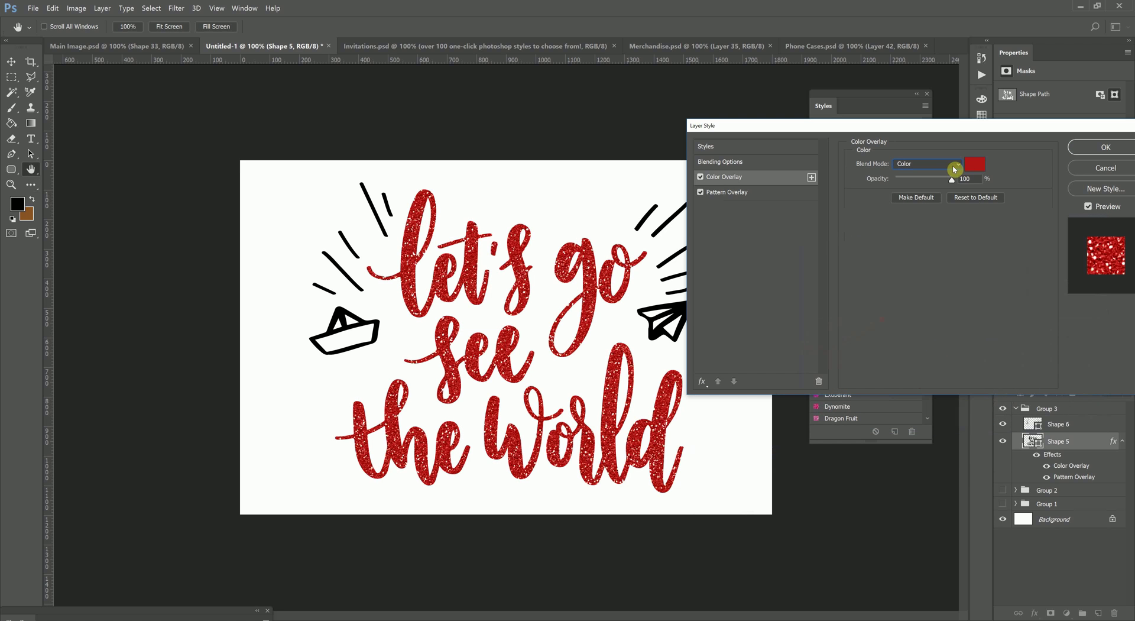
- Try maroon, green, blue and orange overlay colours, then cancel and disable Color Overlay
click(975, 164)
mouse_move(917, 312)
mouse_down()
mouse_move(920, 286)
mouse_move(913, 358)
mouse_up()
drag(974, 315, 973, 359)
mouse_move(934, 282)
mouse_down()
mouse_move(844, 300)
mouse_move(806, 271)
mouse_move(926, 290)
mouse_up()
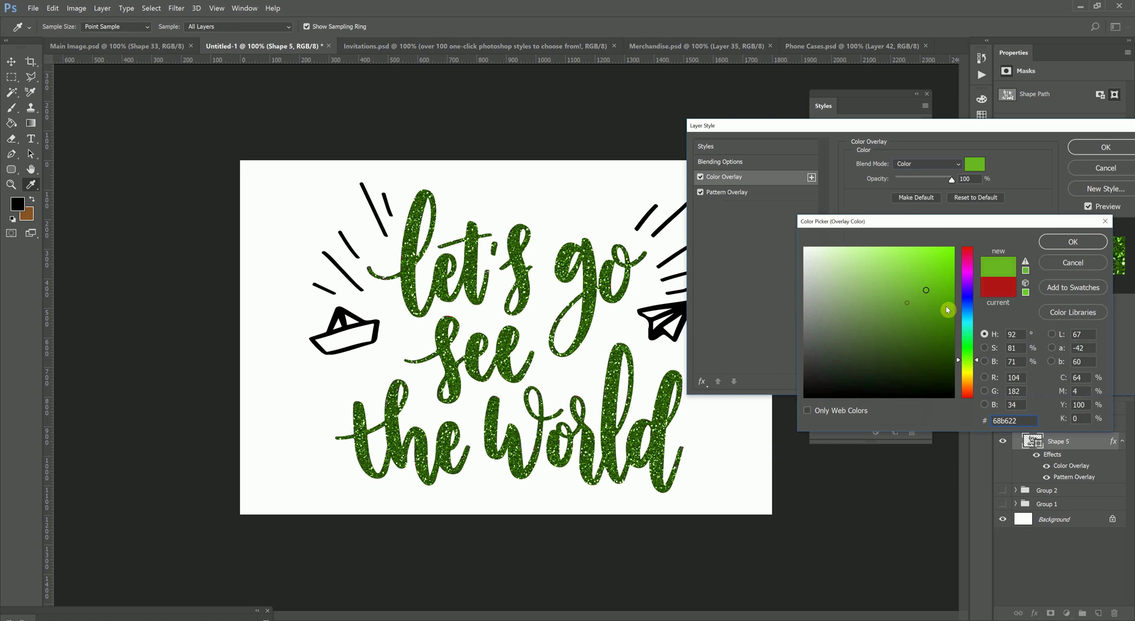
mouse_move(966, 323)
mouse_down()
mouse_move(970, 261)
mouse_move(973, 341)
mouse_up()
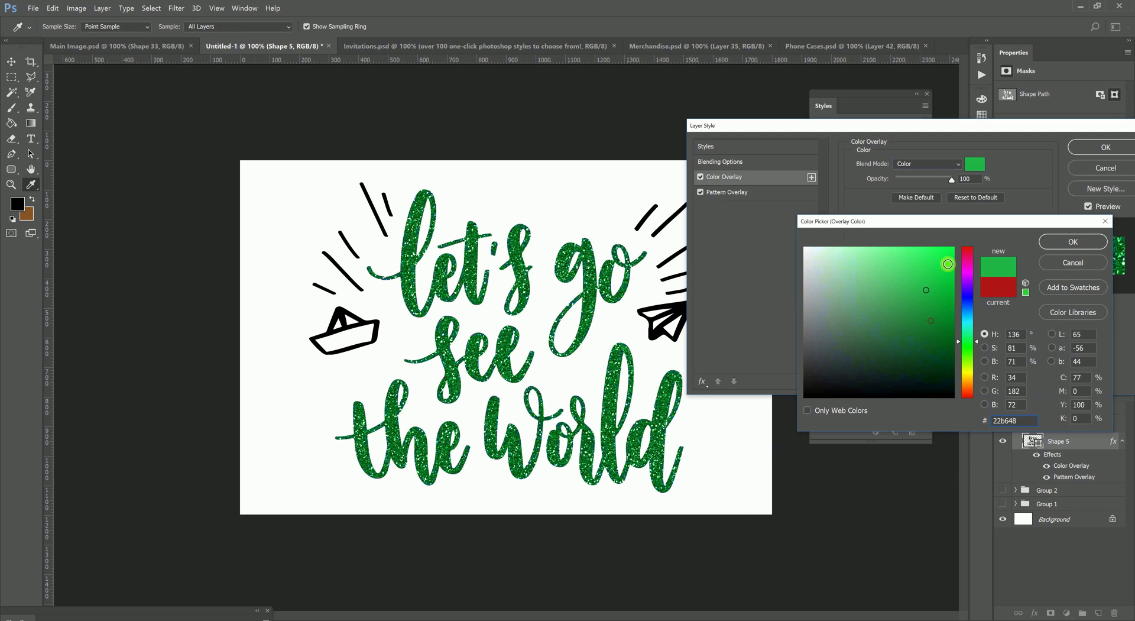
drag(936, 262, 849, 236)
drag(969, 324, 975, 385)
drag(948, 260, 955, 220)
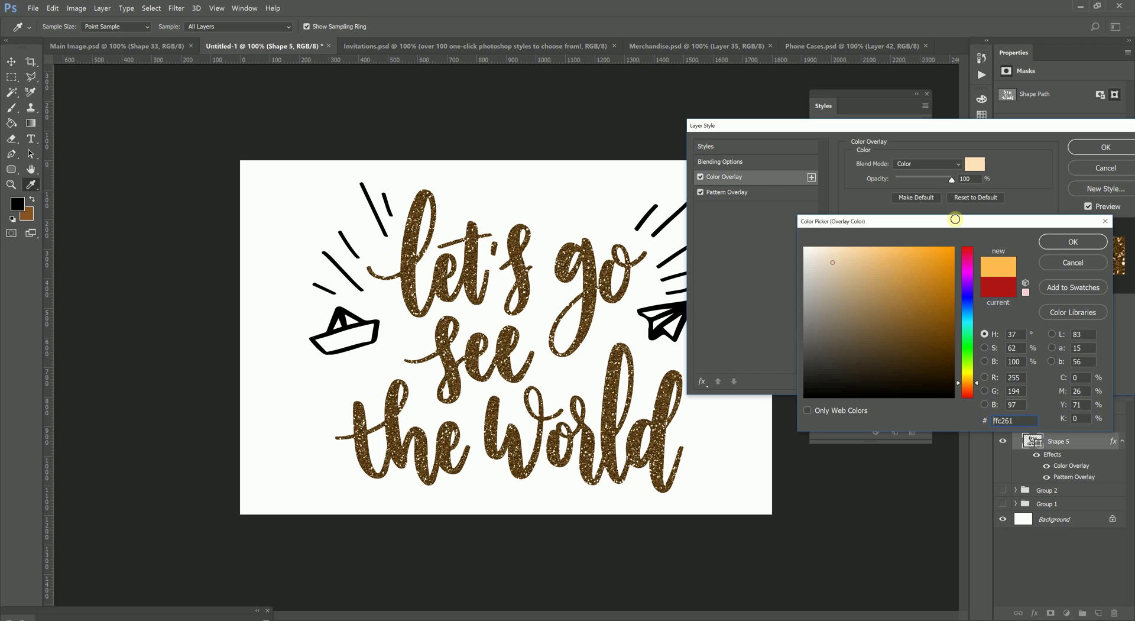
click(1073, 262)
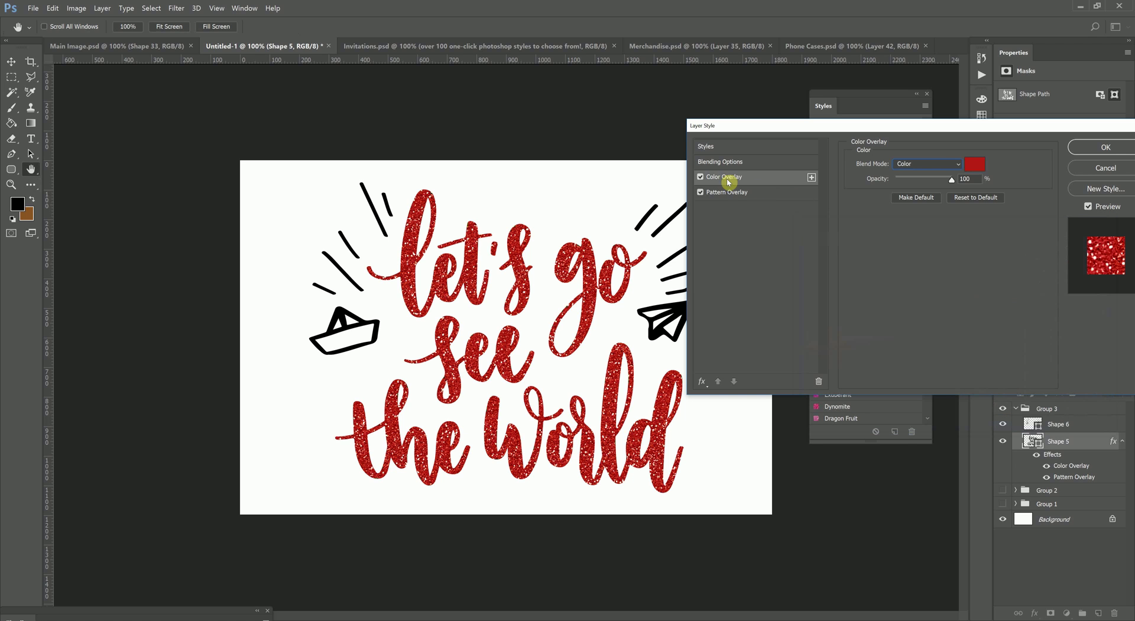
click(700, 177)
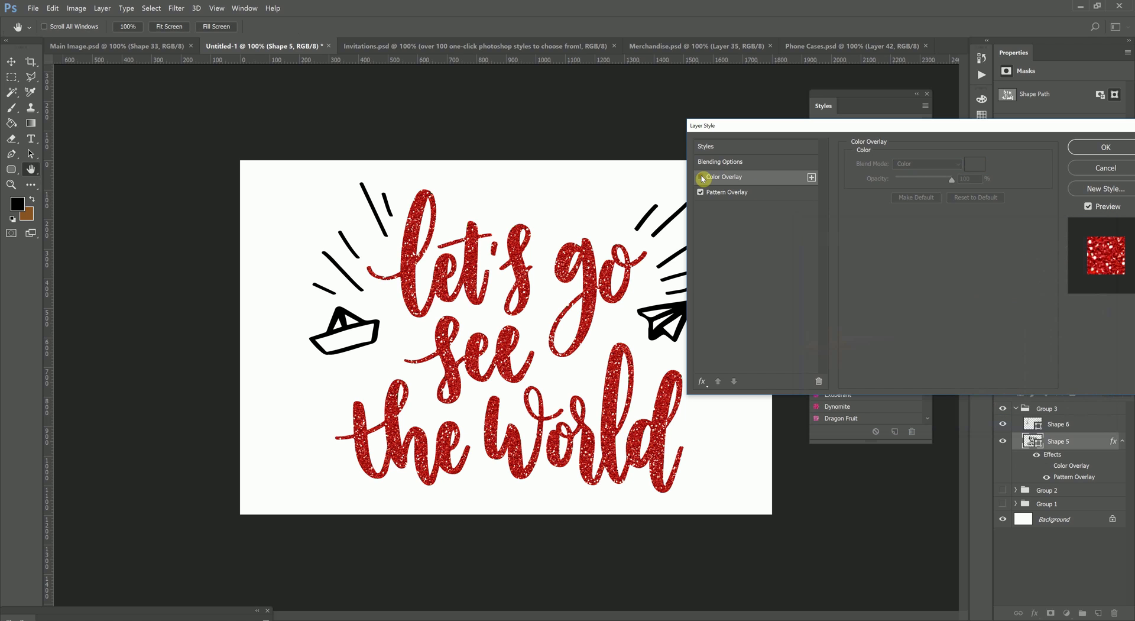
- Set the Pattern Overlay to orange-gold glitter, apply the style, and select Shape 6
click(768, 193)
click(910, 196)
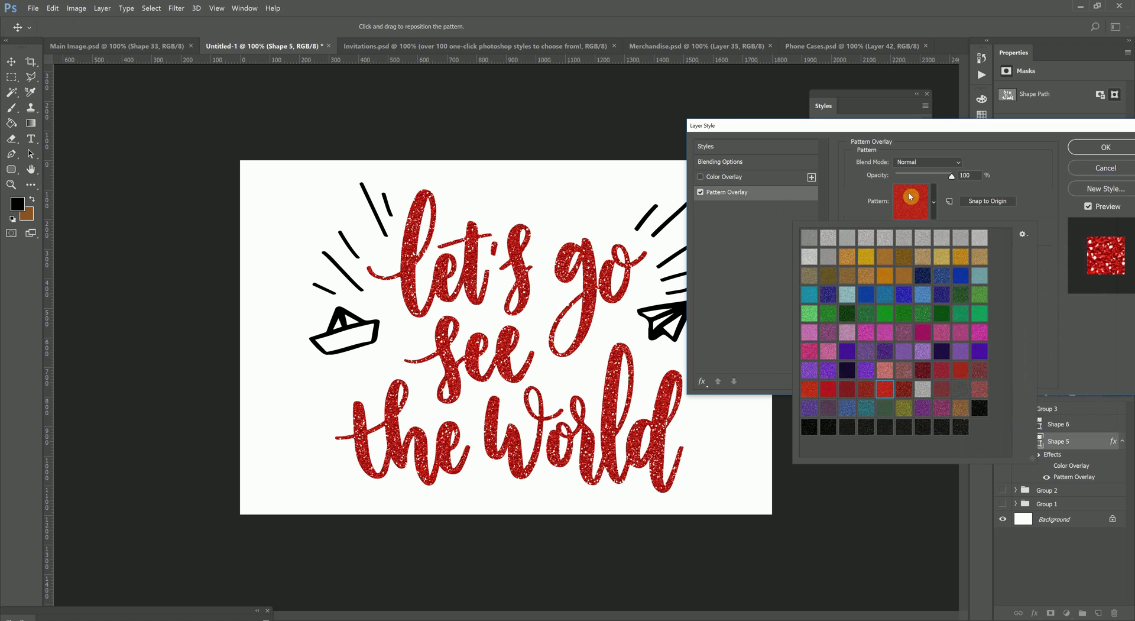
click(851, 261)
click(863, 257)
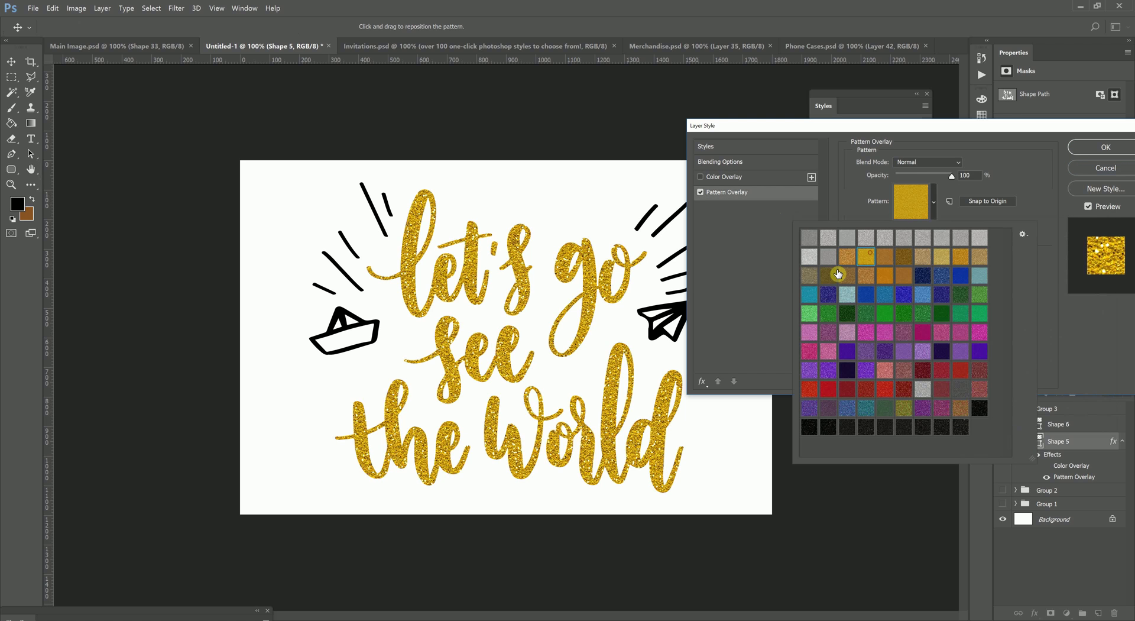
click(847, 259)
click(1099, 152)
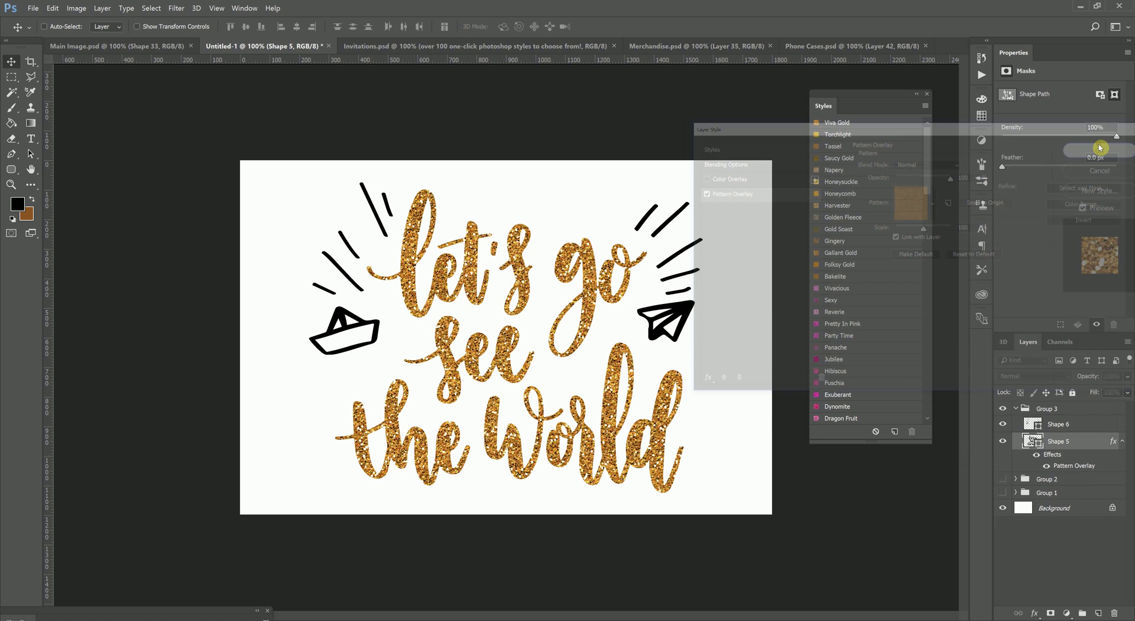
drag(684, 322, 690, 318)
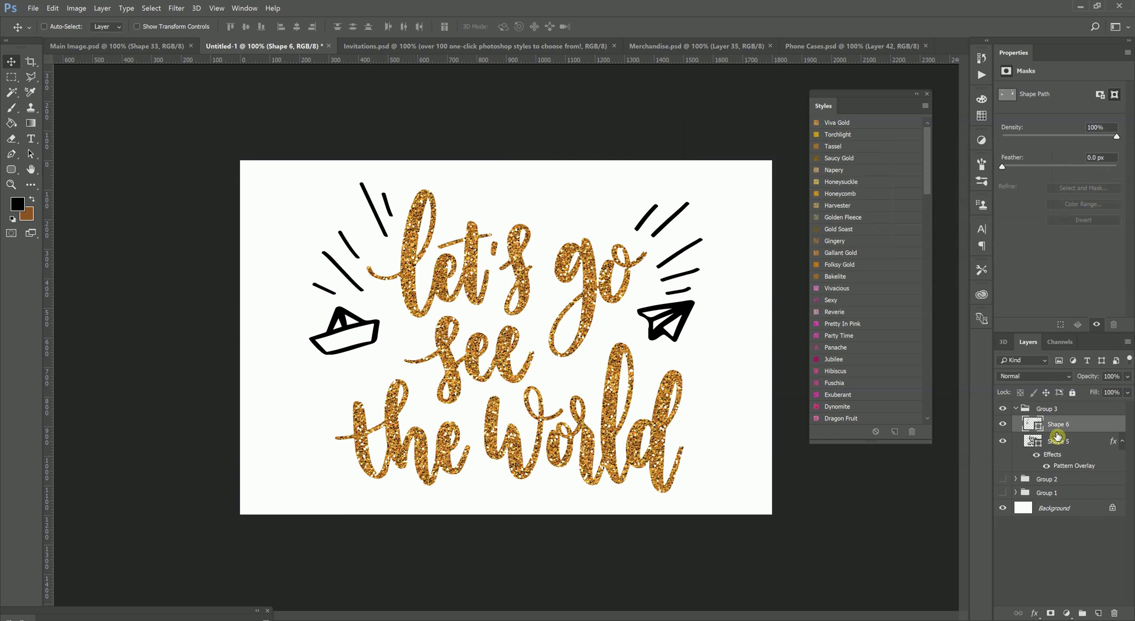
- Apply a green glitter preset style to the doodle layer (Shape 6)
right_click(1057, 428)
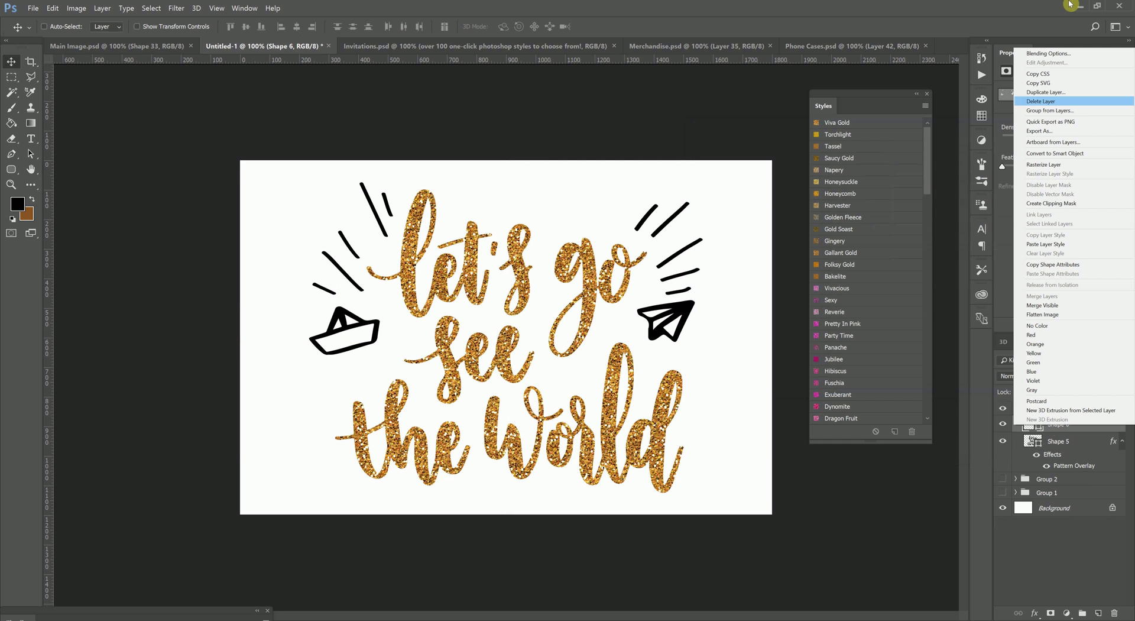
click(1040, 59)
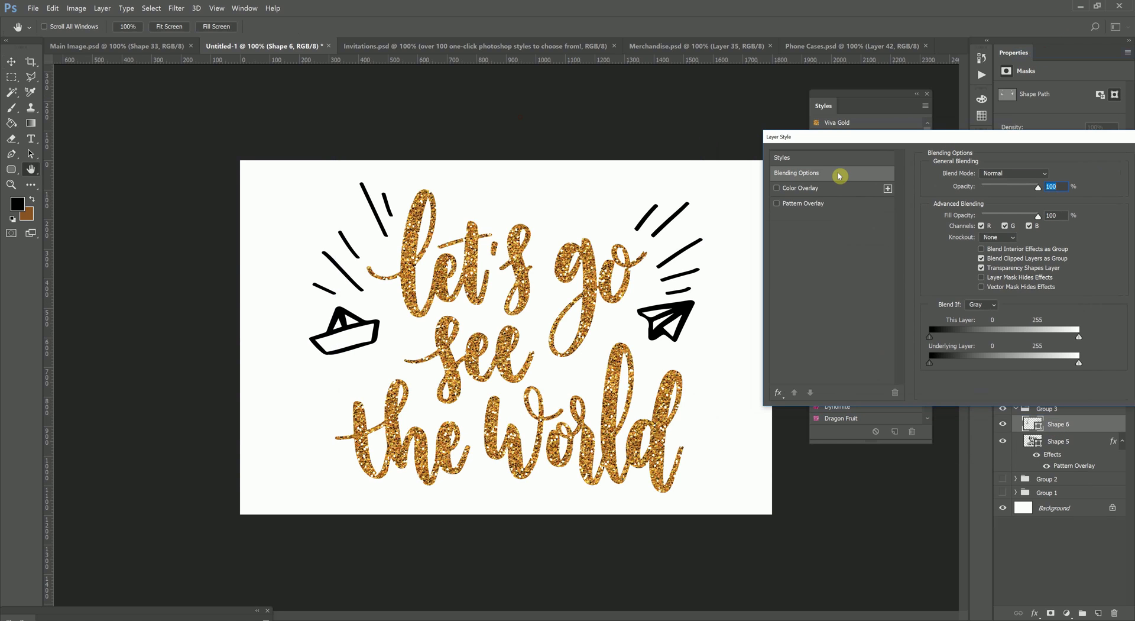
click(830, 158)
drag(869, 135, 815, 132)
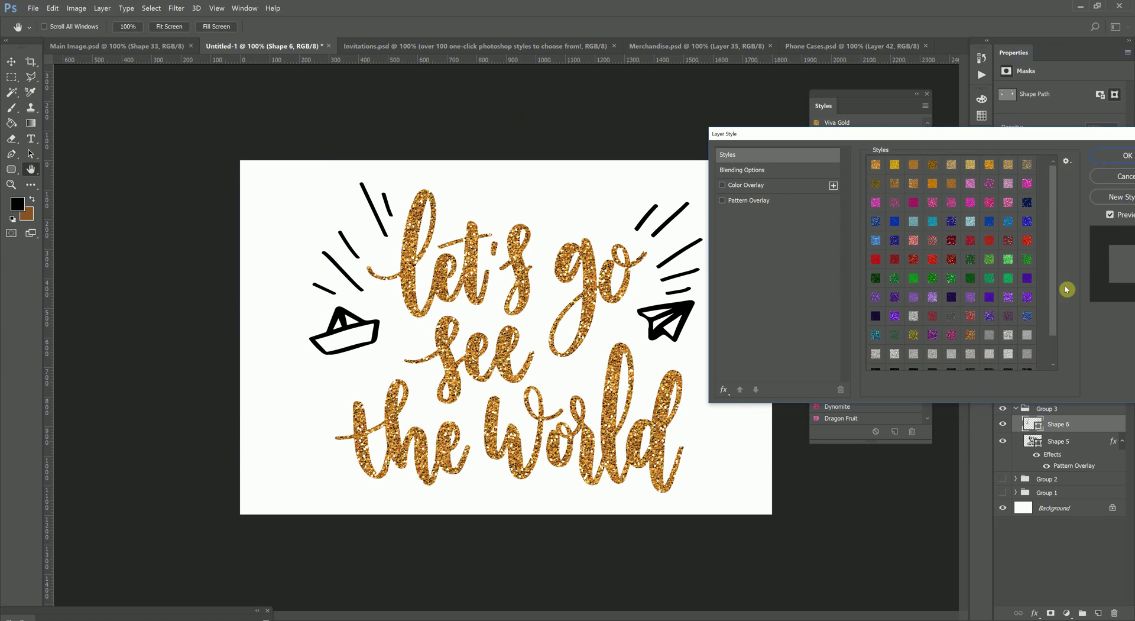
click(939, 276)
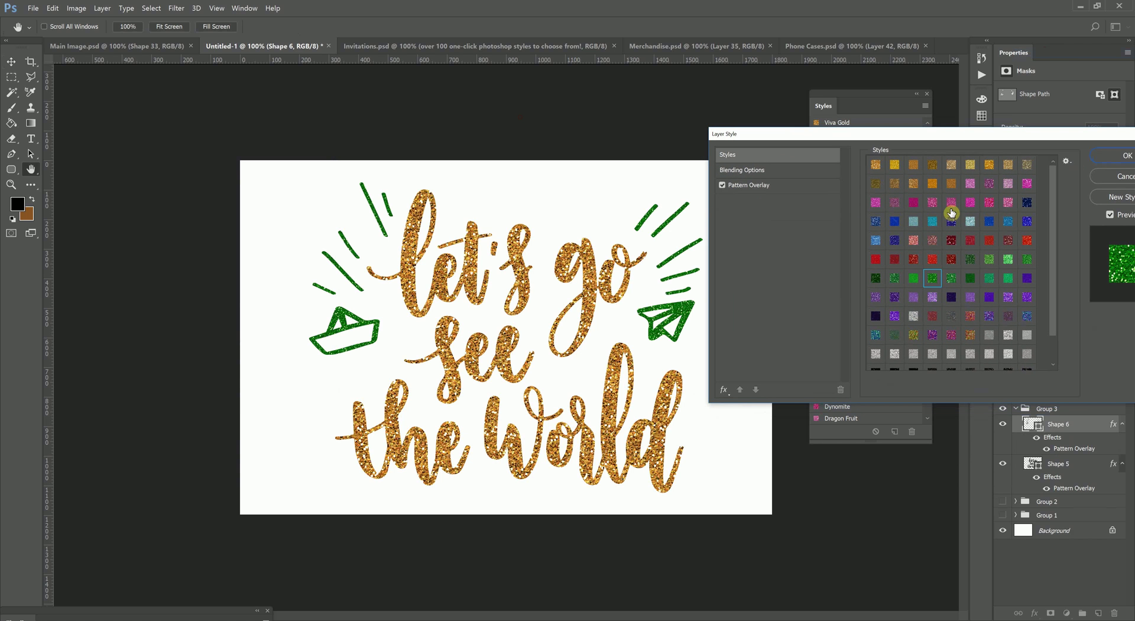
- Set the doodles' Pattern Overlay scale to 100
click(747, 171)
click(769, 186)
click(998, 235)
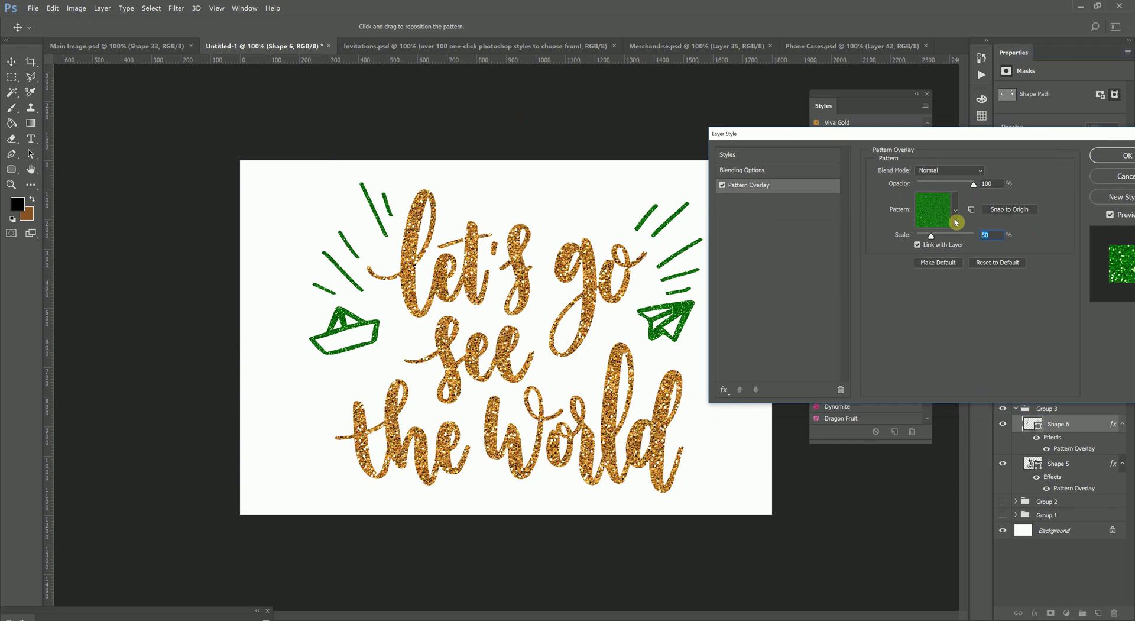
text(100)
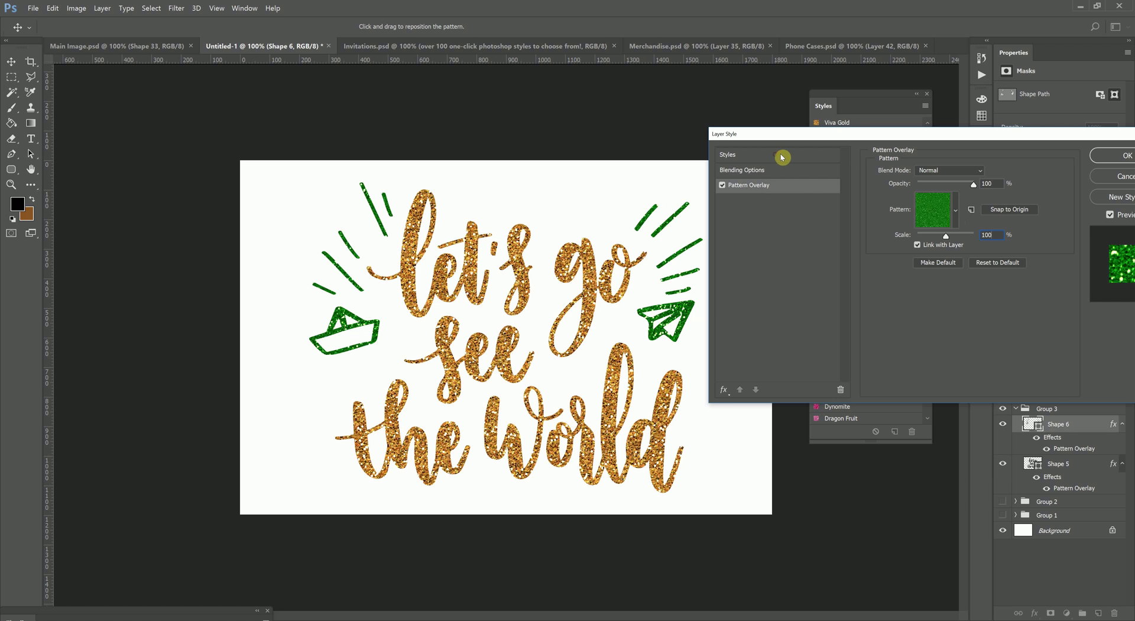
click(782, 156)
click(793, 188)
- Try light blue, blue, gold, grey, silver, black and dark red glitter patterns on the doodles
click(951, 215)
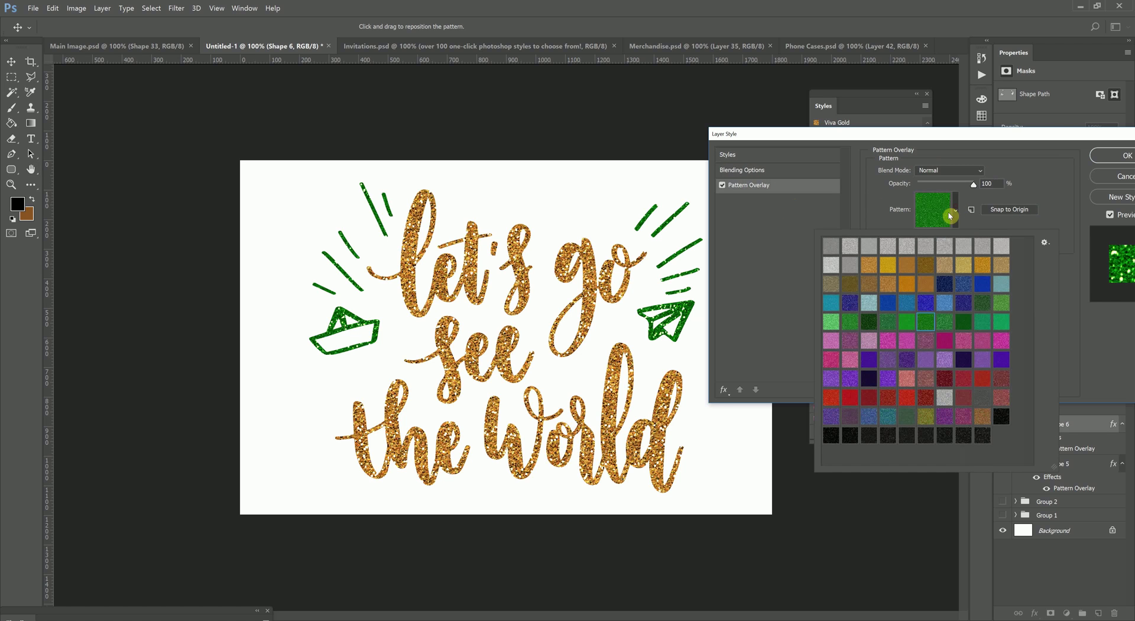
click(867, 303)
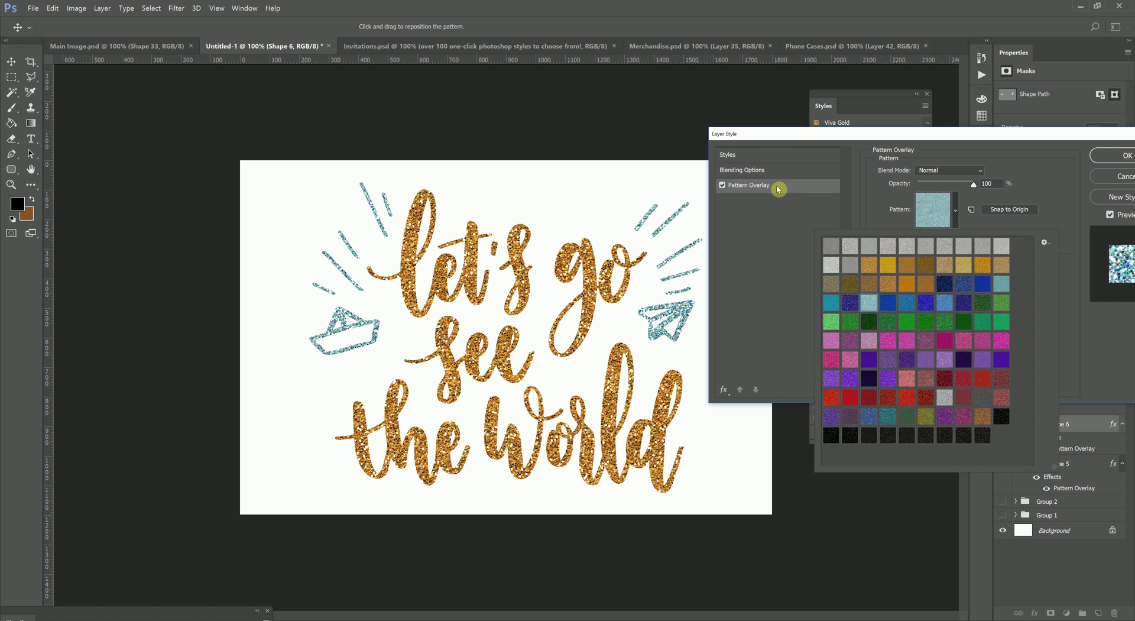
click(942, 305)
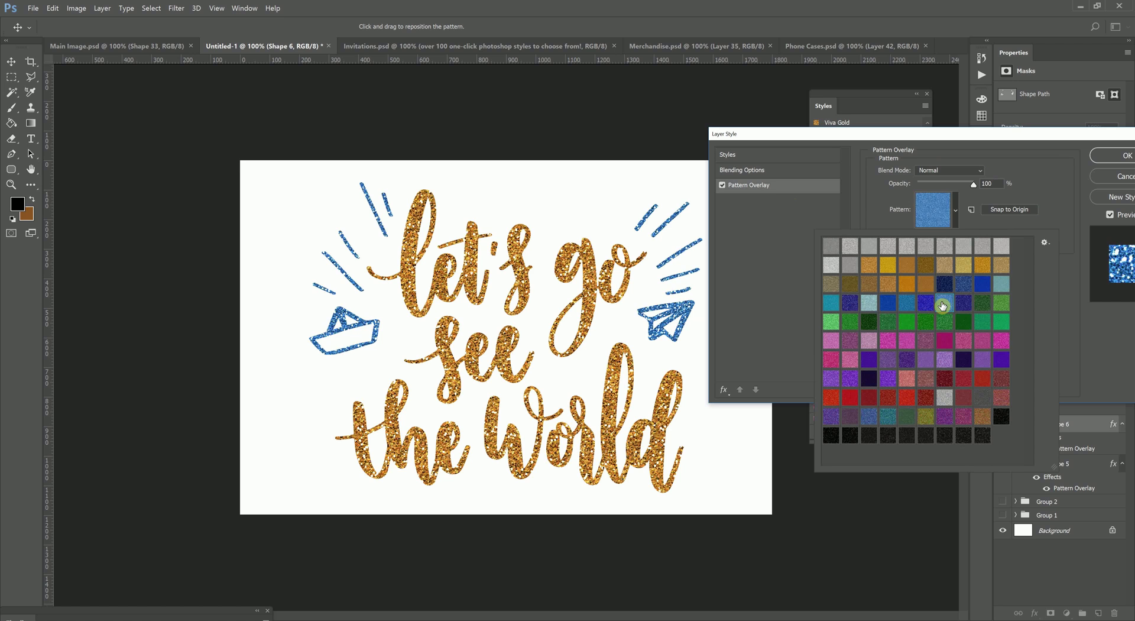
key(ctrl+z)
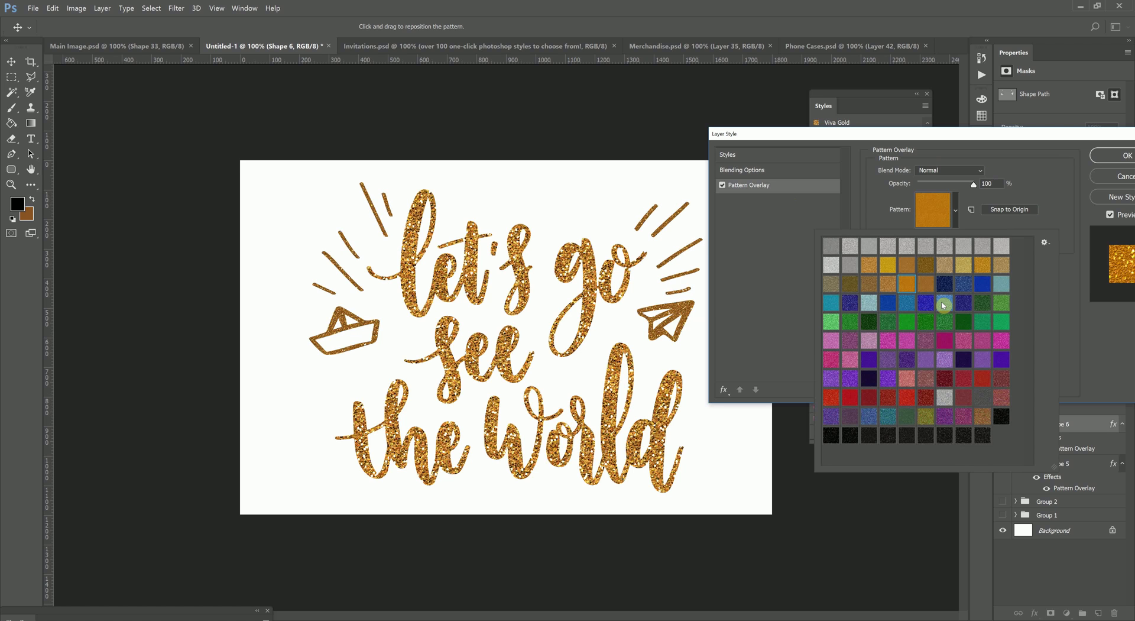
key(ctrl+alt+z)
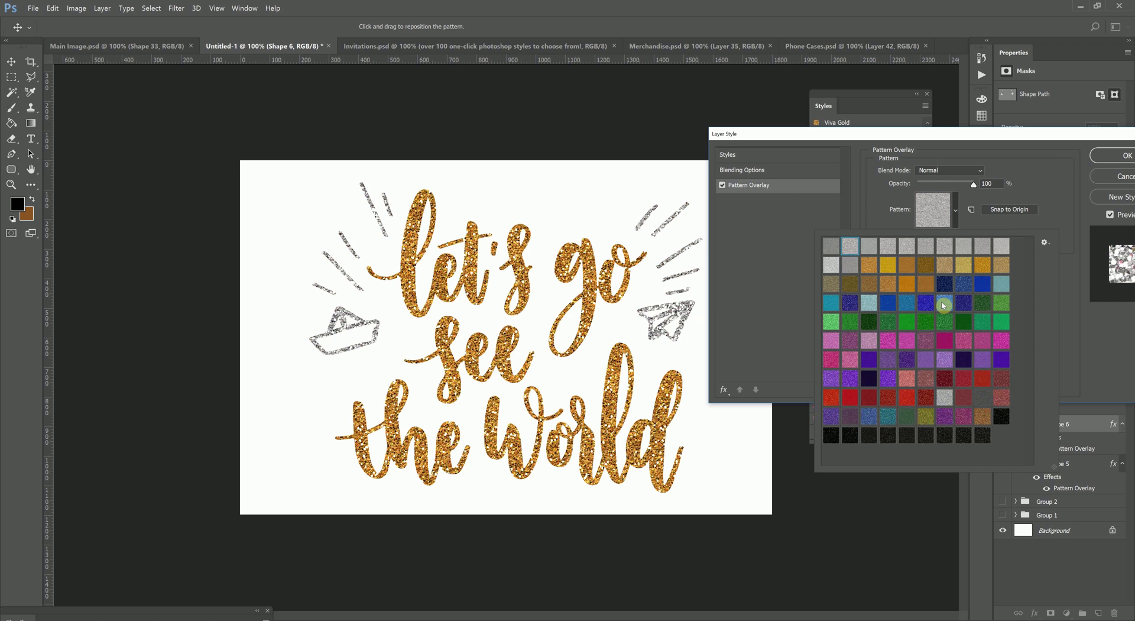
key(ctrl+alt+z)
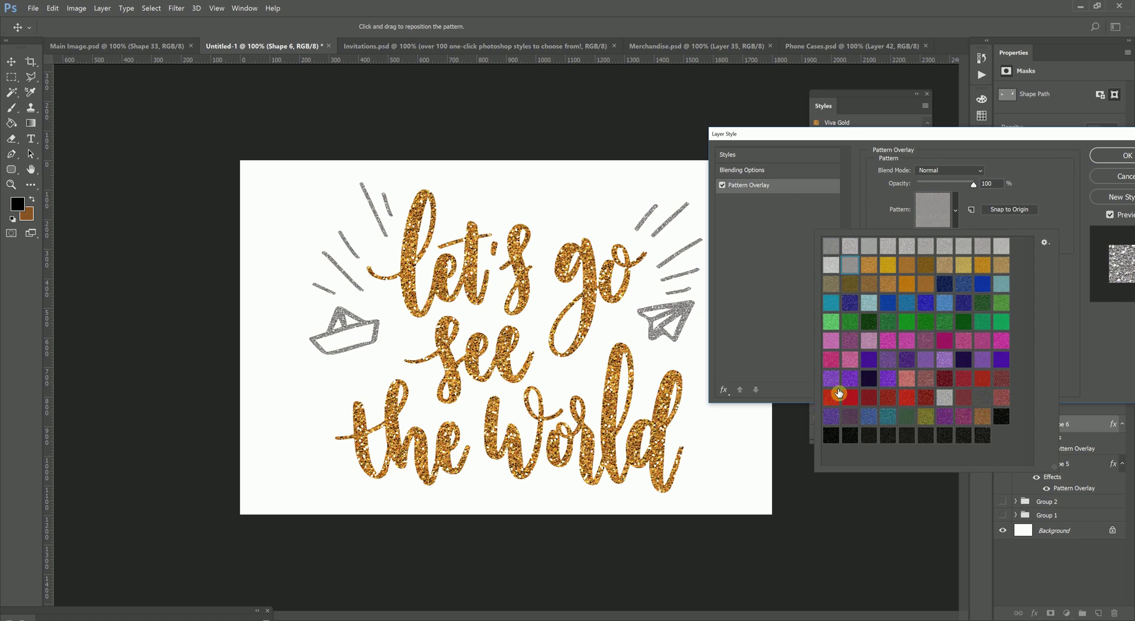
click(831, 437)
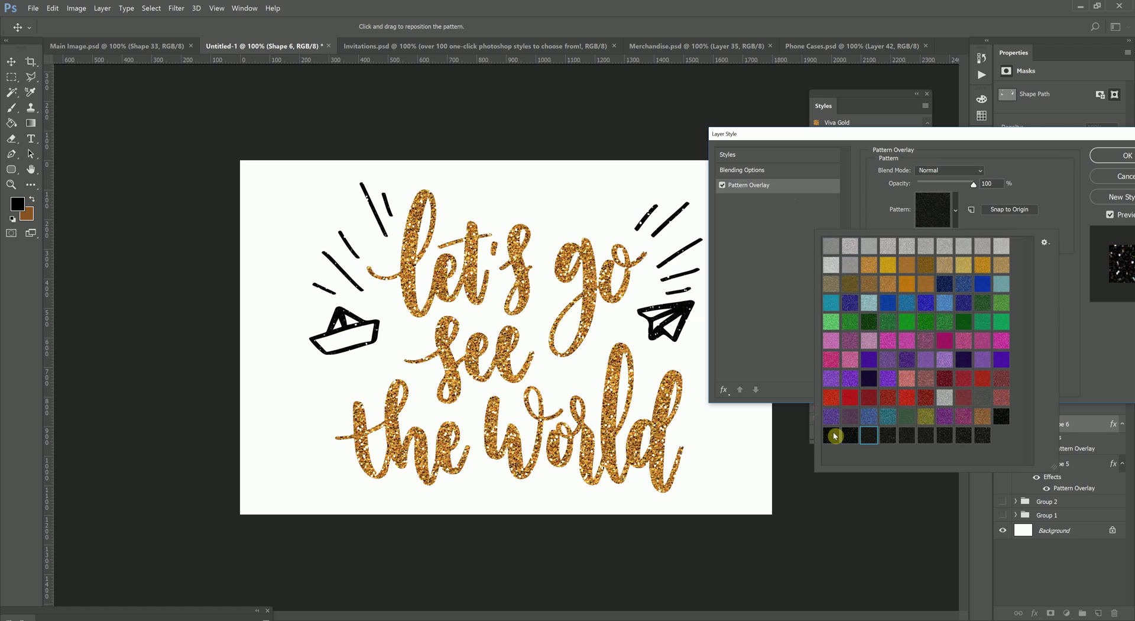
key(Right)
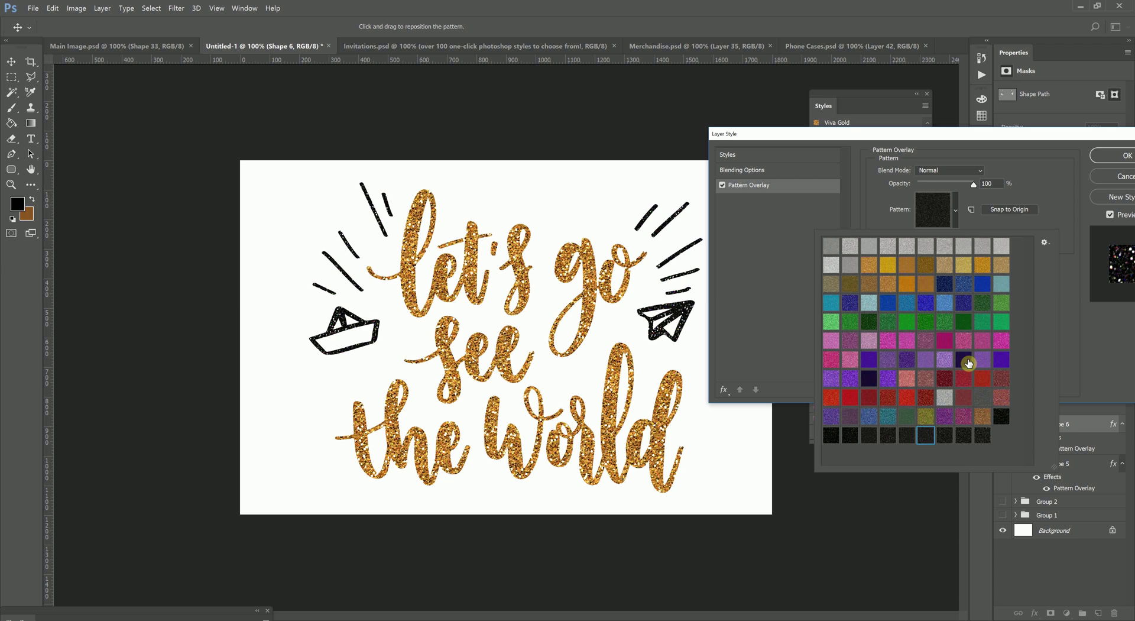
click(944, 397)
click(925, 398)
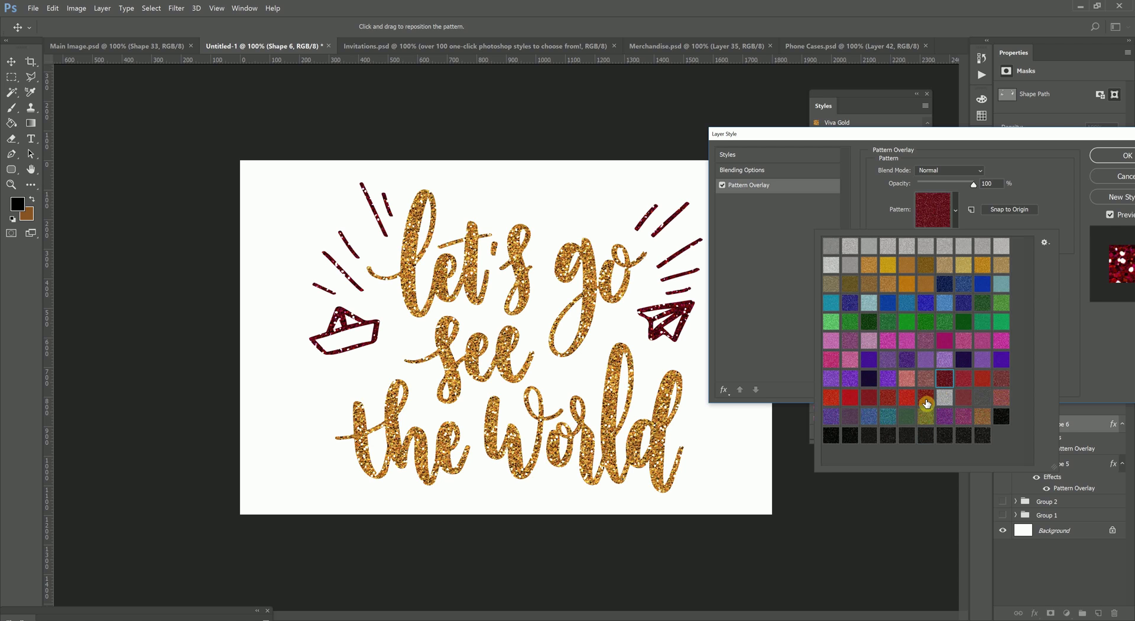
- Compare purple, blue, violet-blue and light blue glitter patterns on the doodles
click(891, 381)
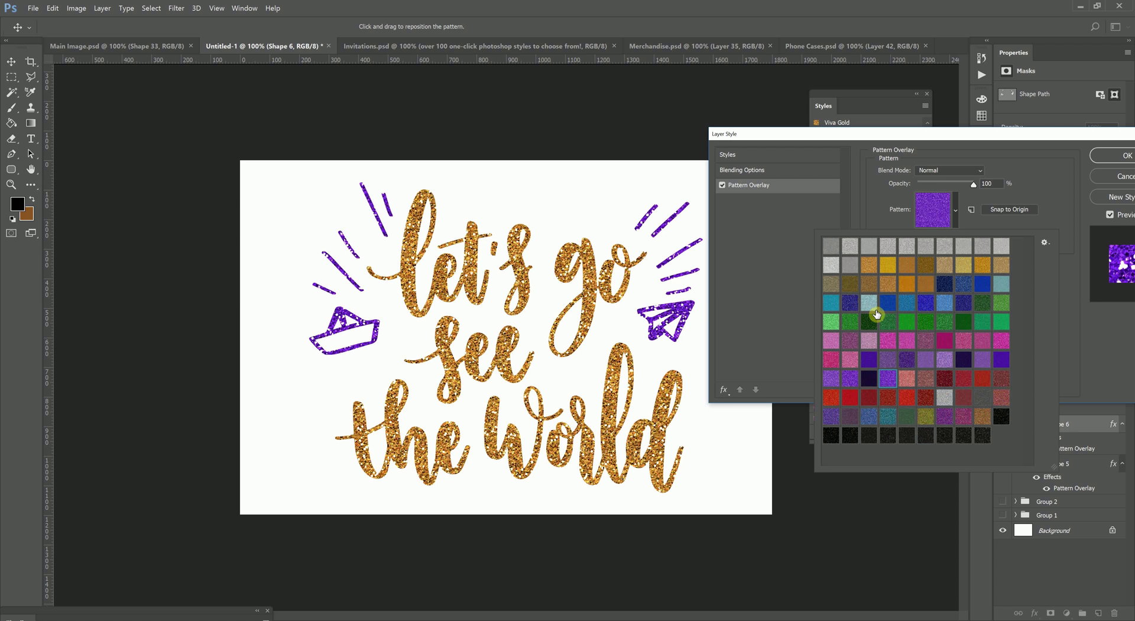
click(851, 303)
click(870, 285)
click(869, 303)
click(907, 303)
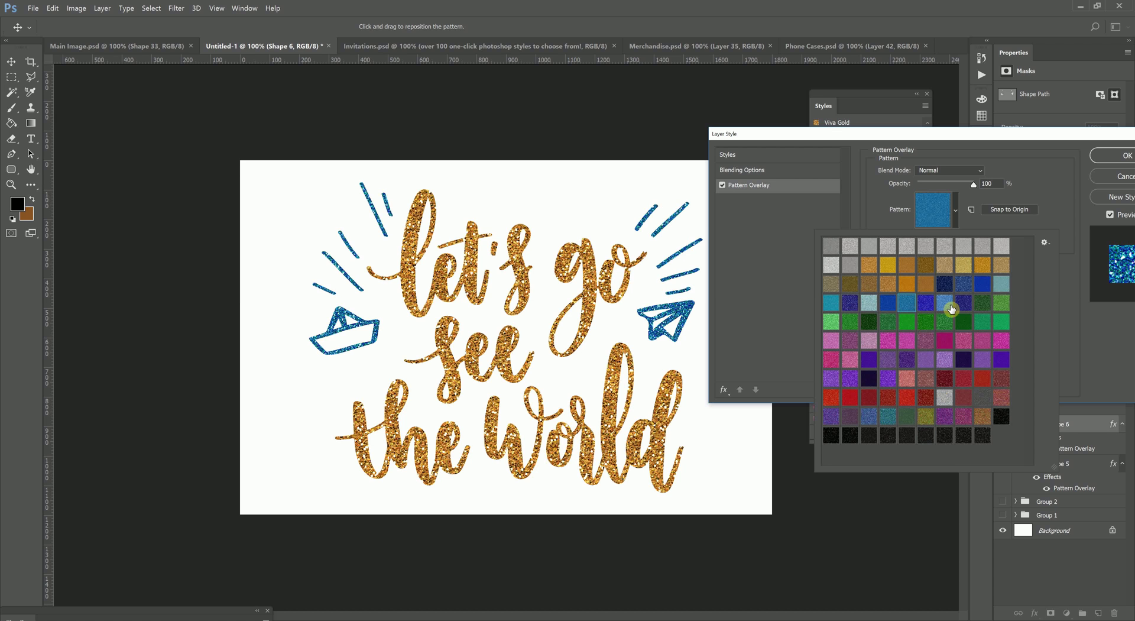
click(951, 309)
click(926, 303)
click(945, 303)
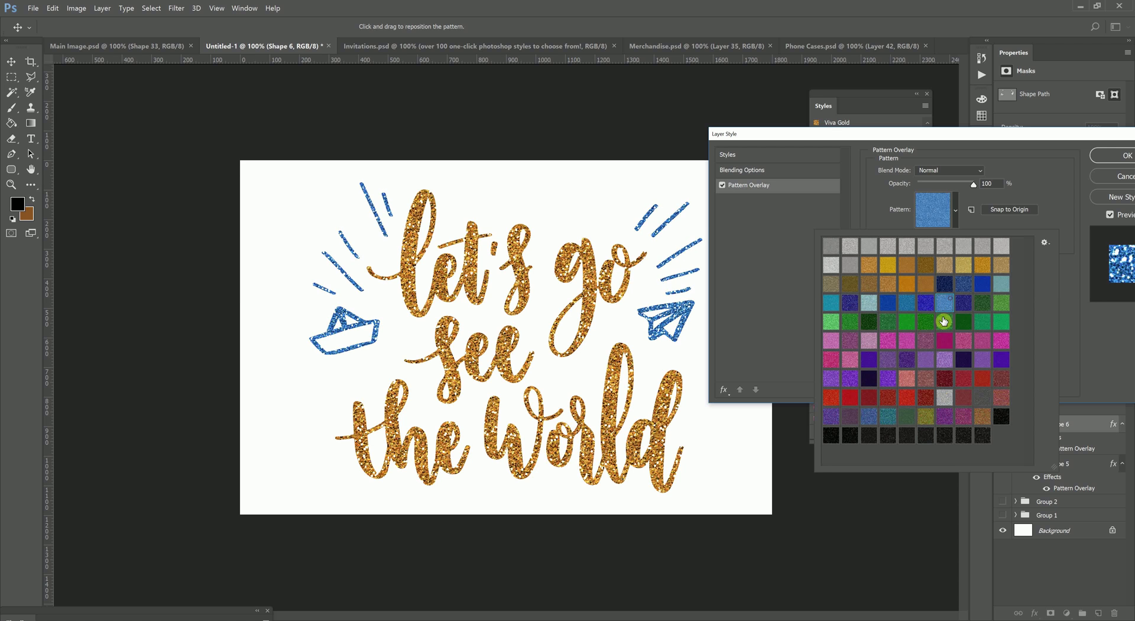
- Compare green glitter patterns and confirm the dark green 'Forrest' glitter on the doodles
click(847, 327)
click(831, 322)
click(851, 324)
click(893, 323)
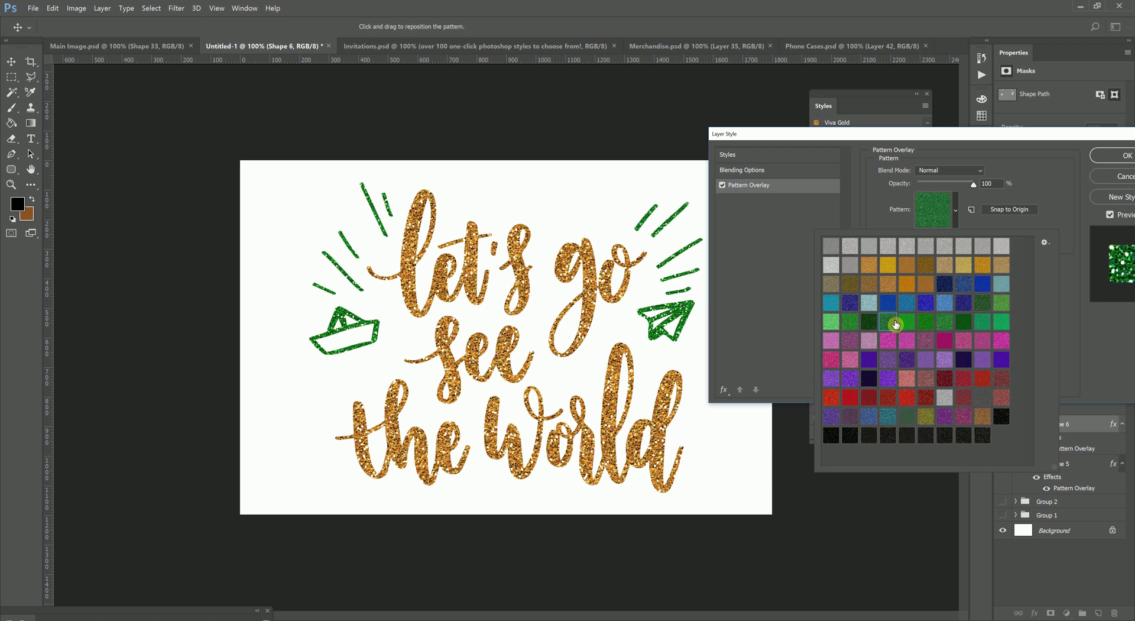
click(961, 322)
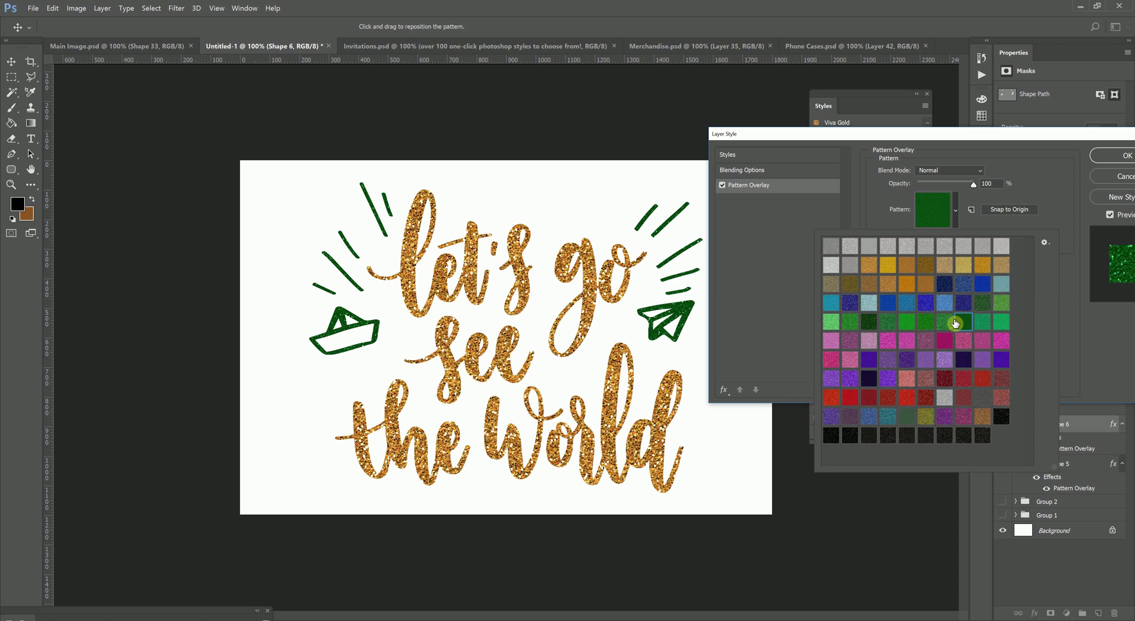
click(941, 322)
click(926, 323)
click(940, 322)
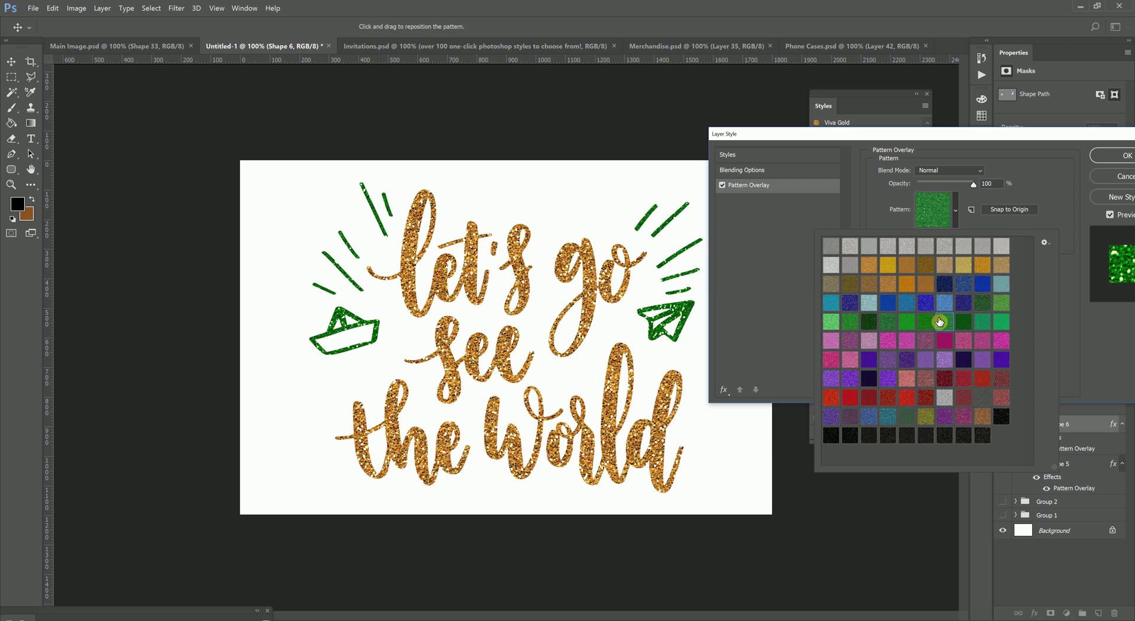
click(838, 319)
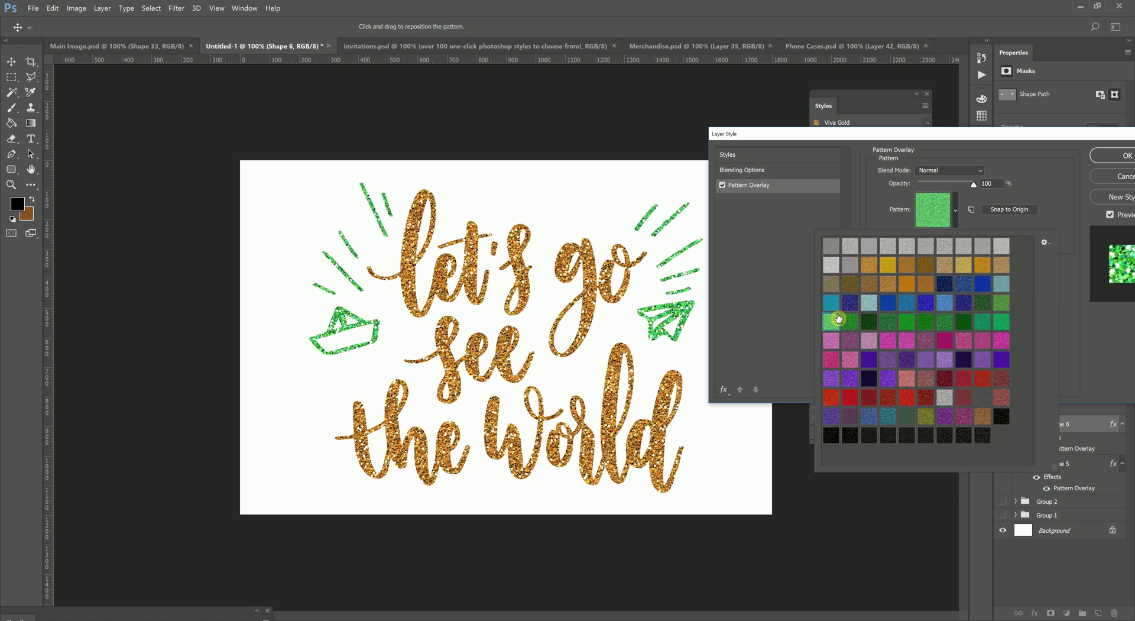
click(944, 324)
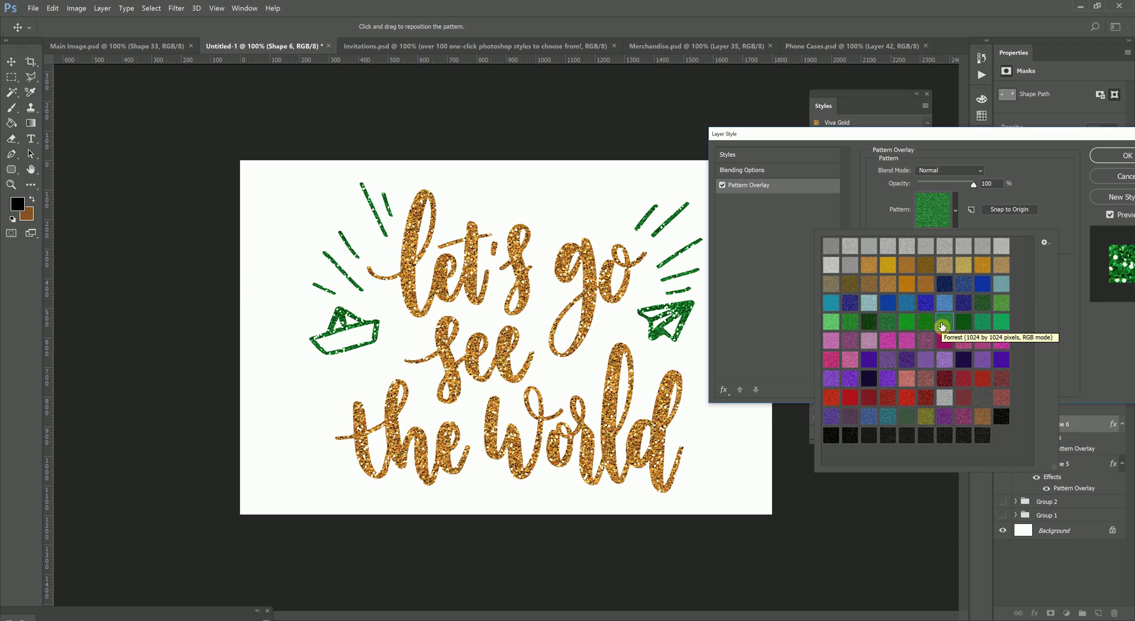
click(1118, 156)
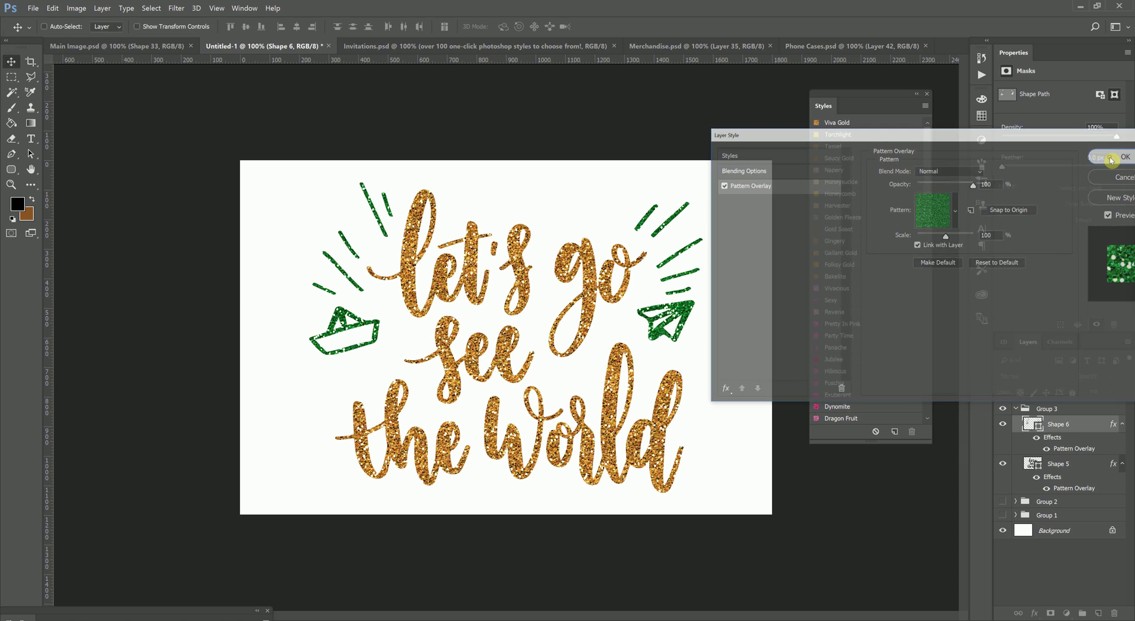
- Hide the 'let's go see the world' group, show and expand Group 2, and select Shape 4
click(1021, 411)
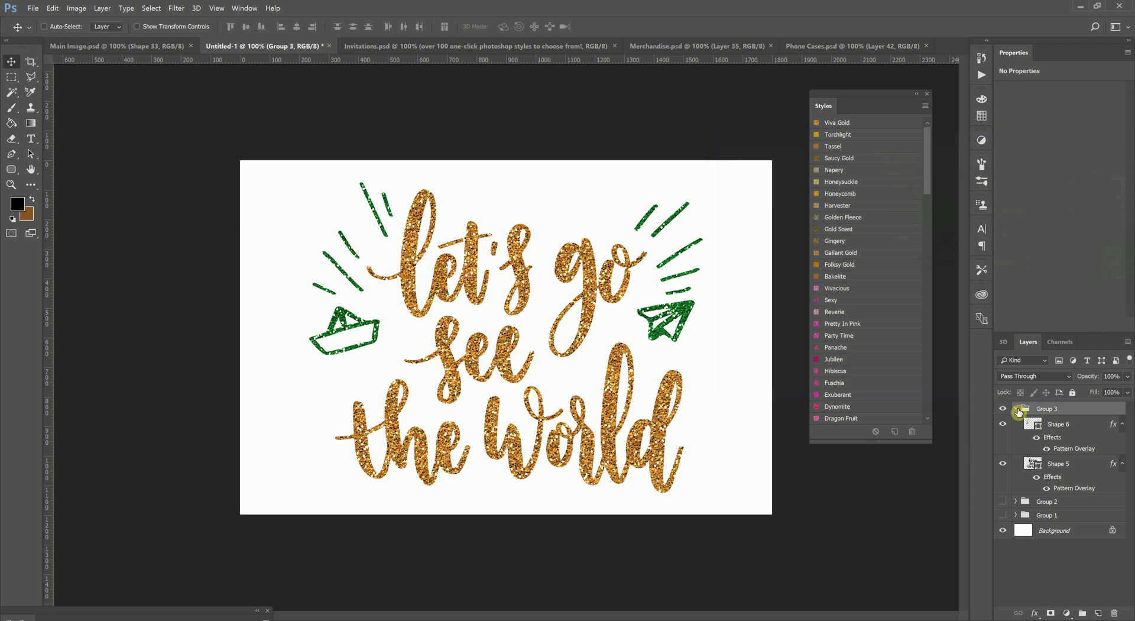
click(1015, 408)
click(1003, 408)
click(1003, 422)
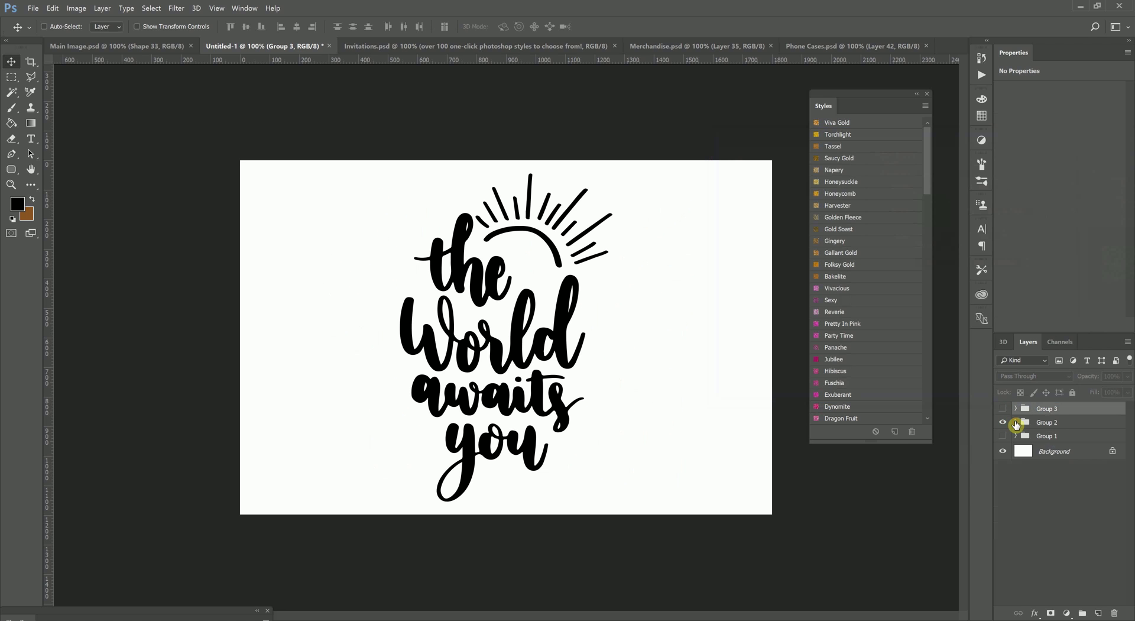
click(1015, 422)
click(1058, 438)
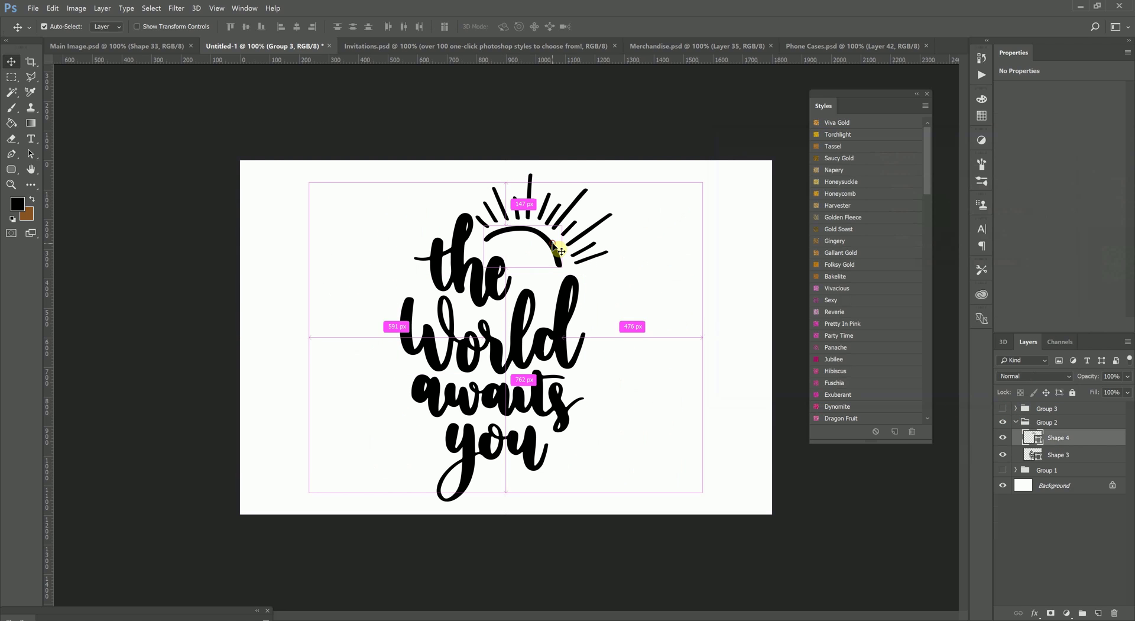
- Add a gold glitter Pattern Overlay to the sun rays in Shape 4
right_click(1067, 436)
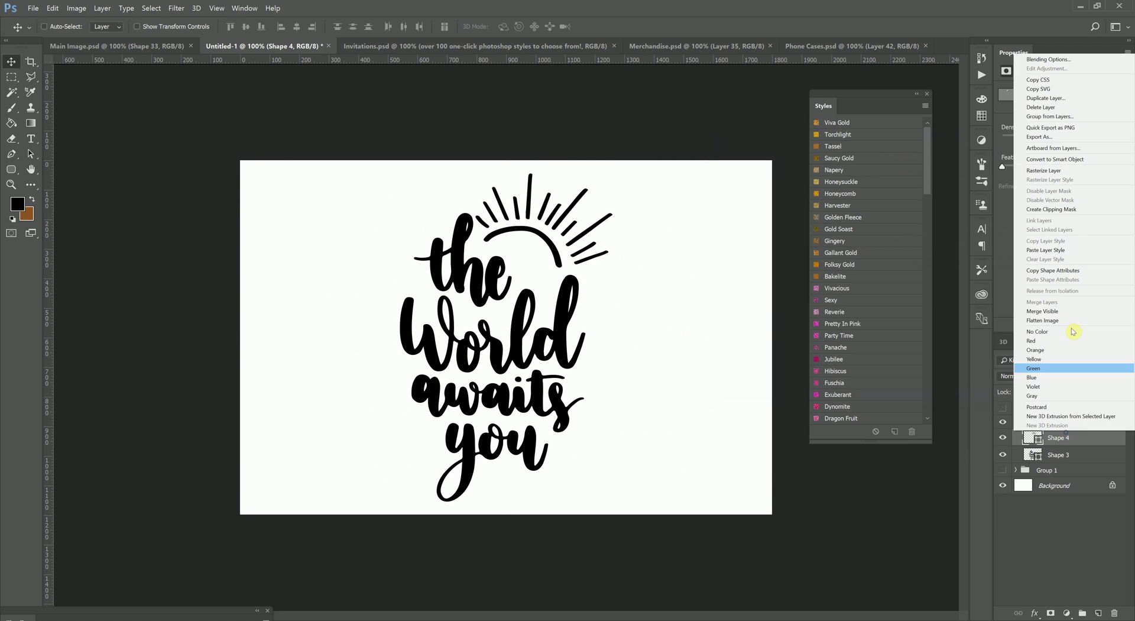
click(1061, 76)
drag(479, 120, 801, 125)
click(716, 179)
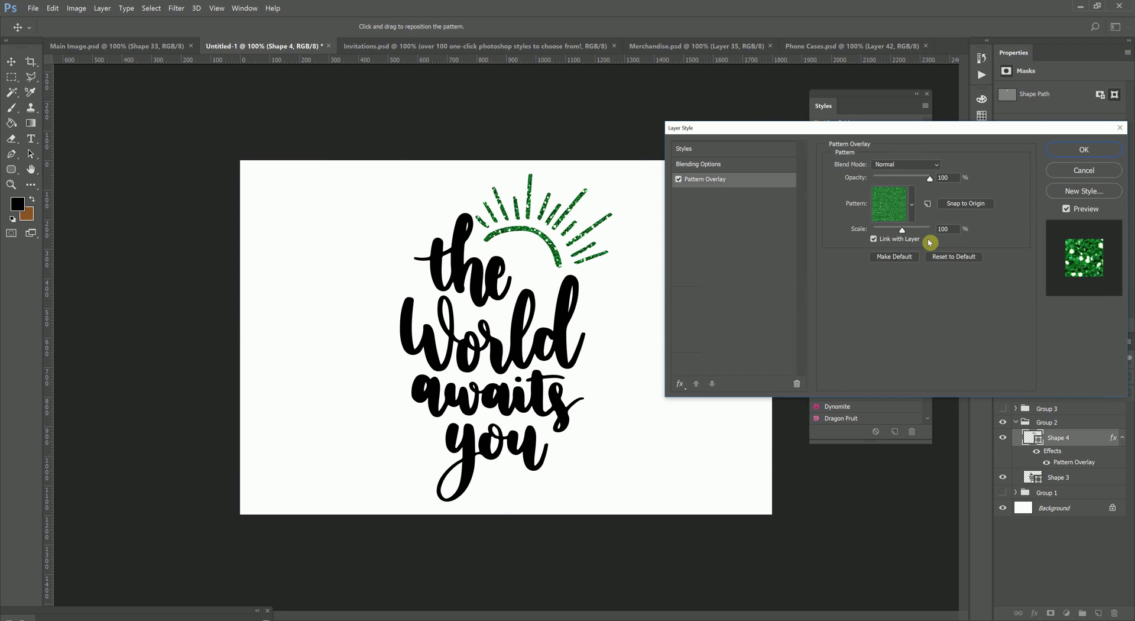
click(898, 211)
click(844, 259)
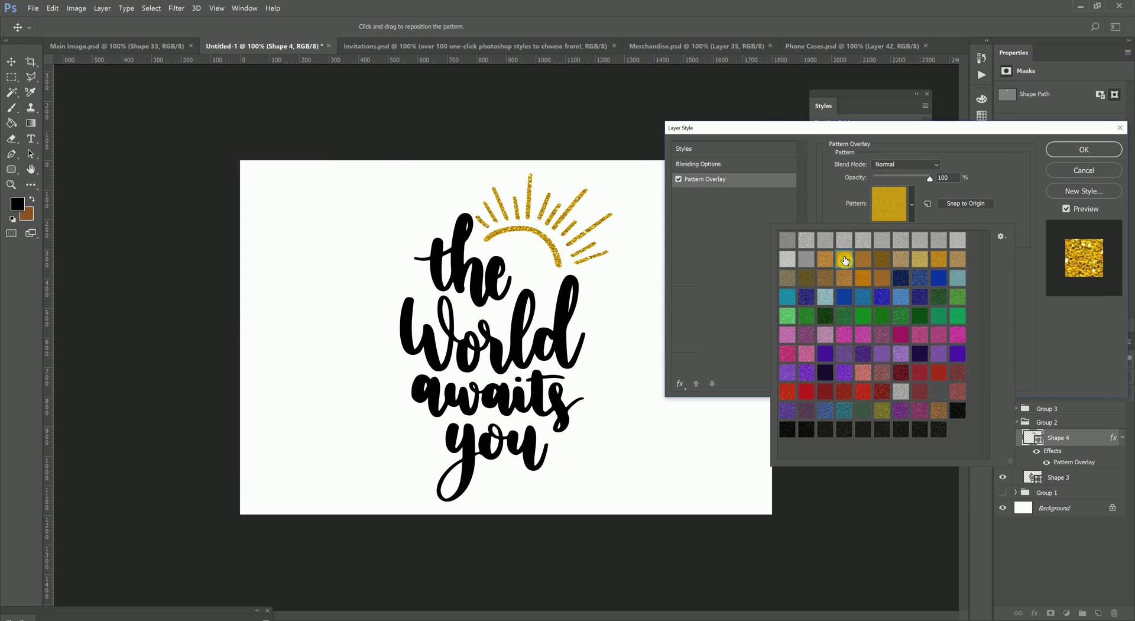
click(1021, 337)
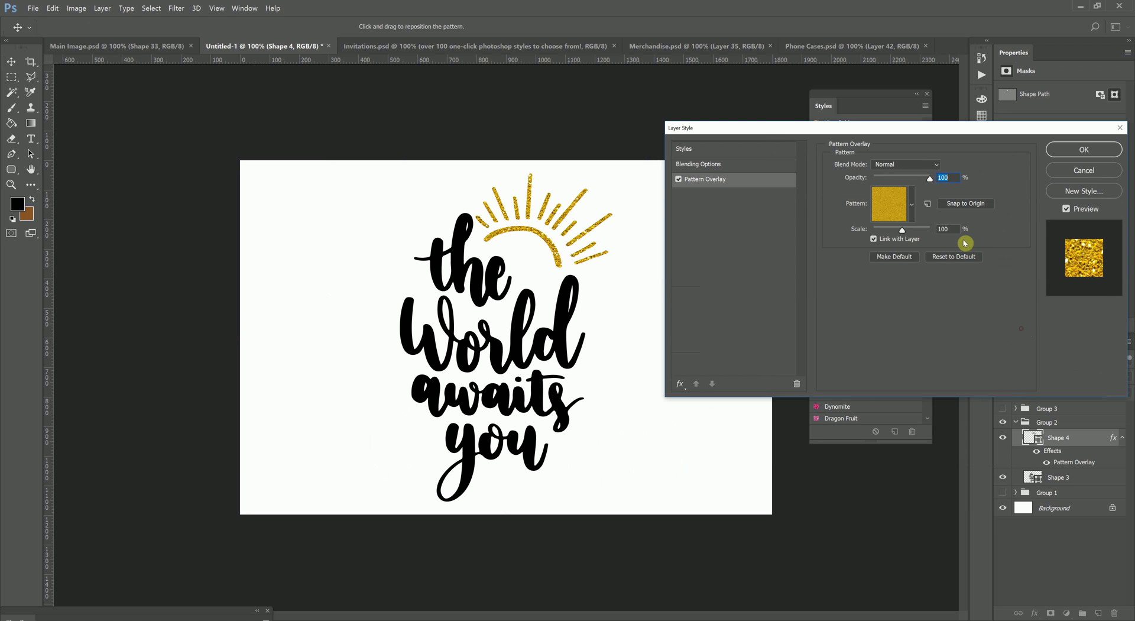
- Compare orange-brown, orange and gold glitters, confirm the paler gold for the sun, and select Shape 3
click(879, 195)
click(939, 410)
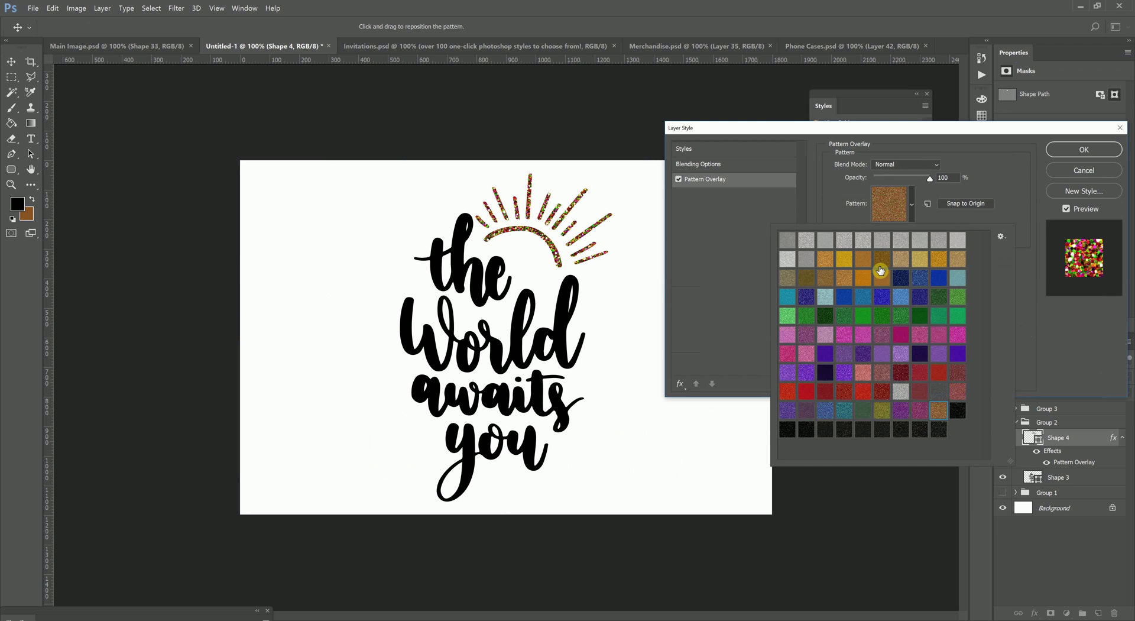
click(861, 262)
click(825, 259)
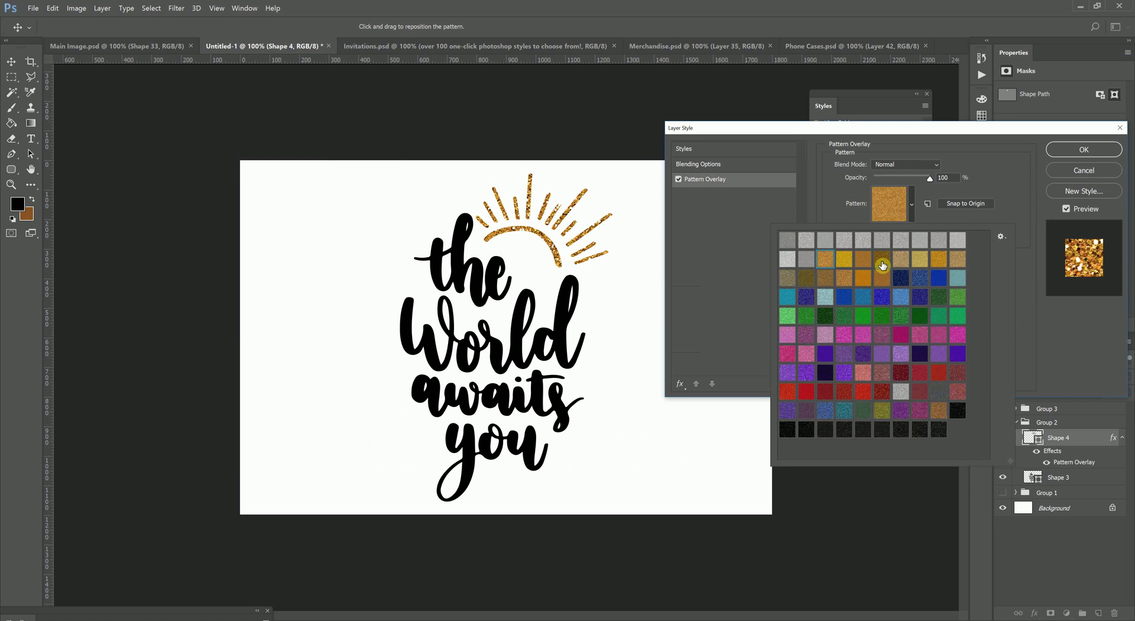
click(940, 260)
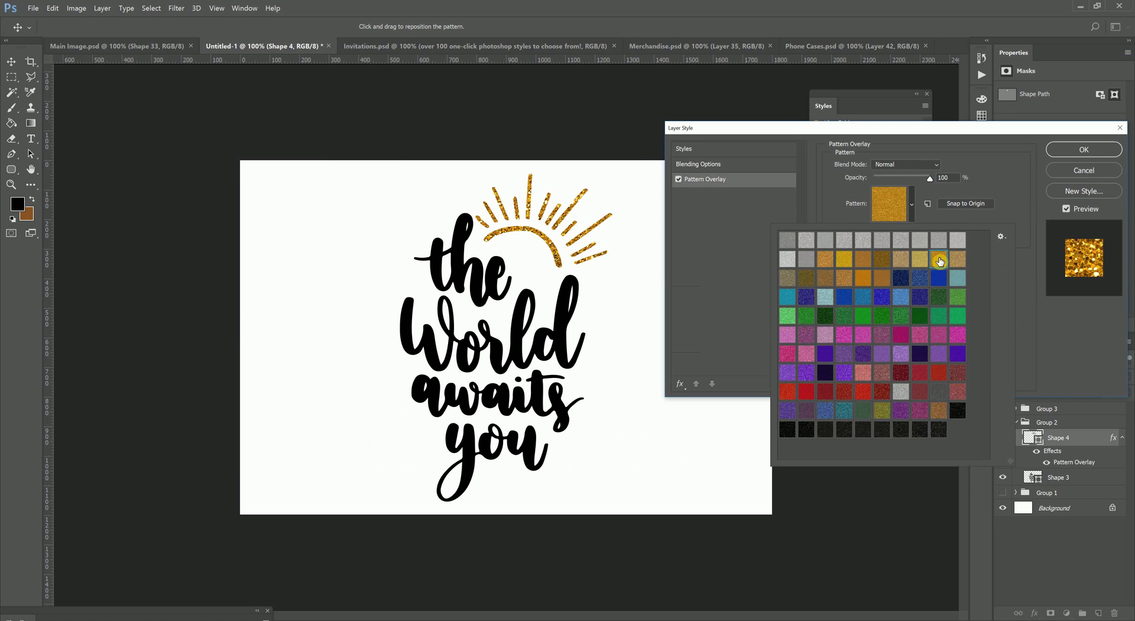
click(958, 260)
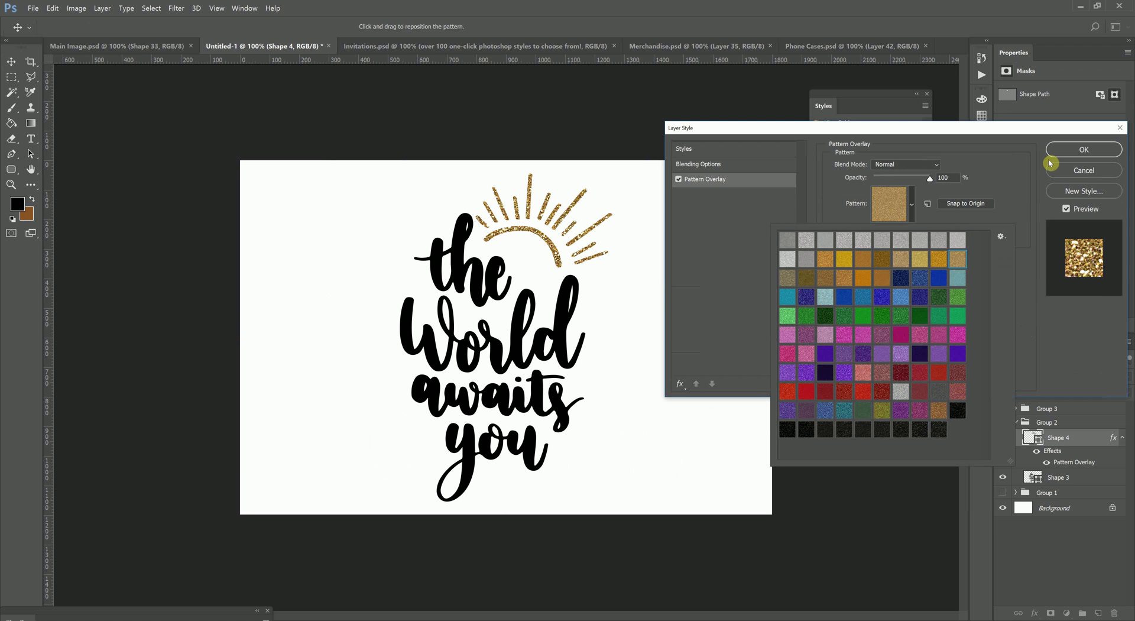
click(1083, 150)
click(1084, 150)
click(574, 326)
click(831, 376)
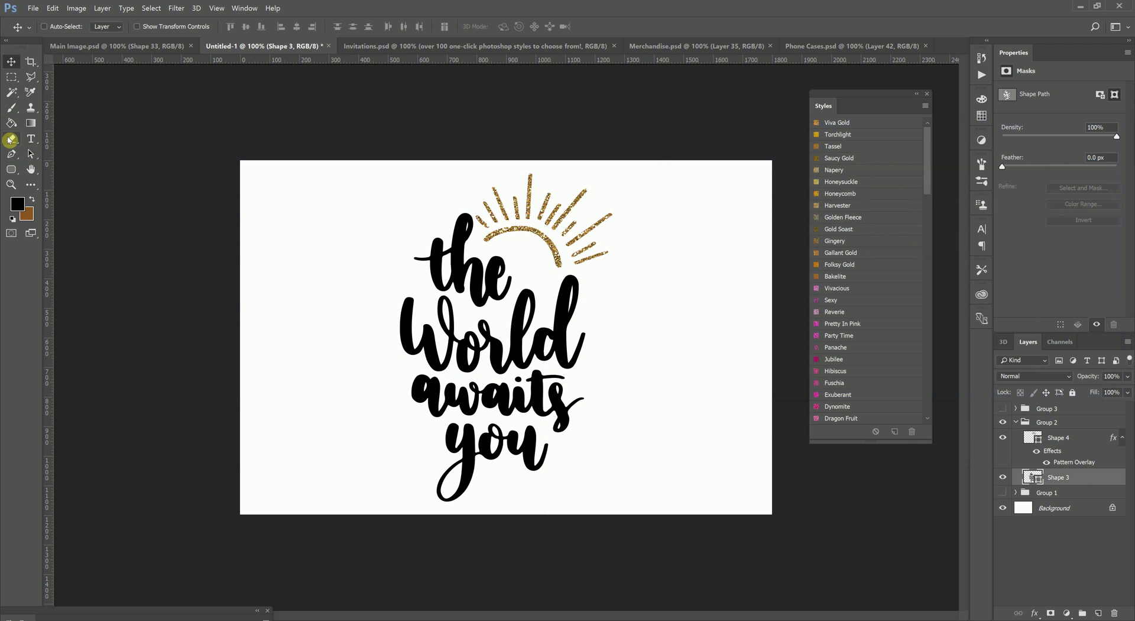
- Paste the word 'the' from the lettering as its own shape layer
click(30, 154)
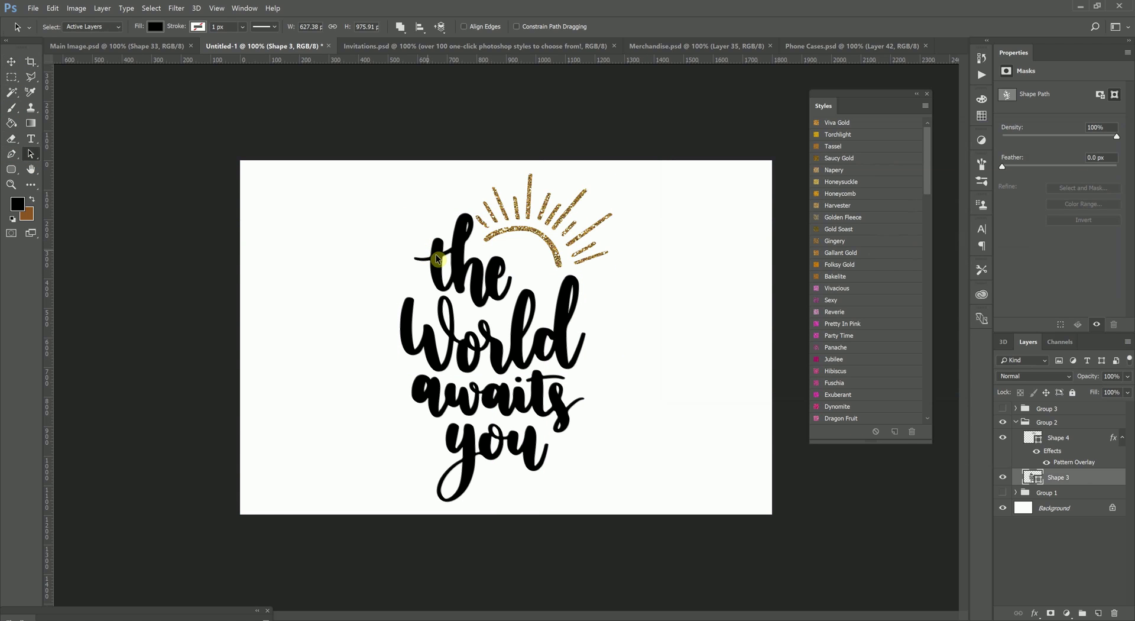
click(438, 259)
key(Delete)
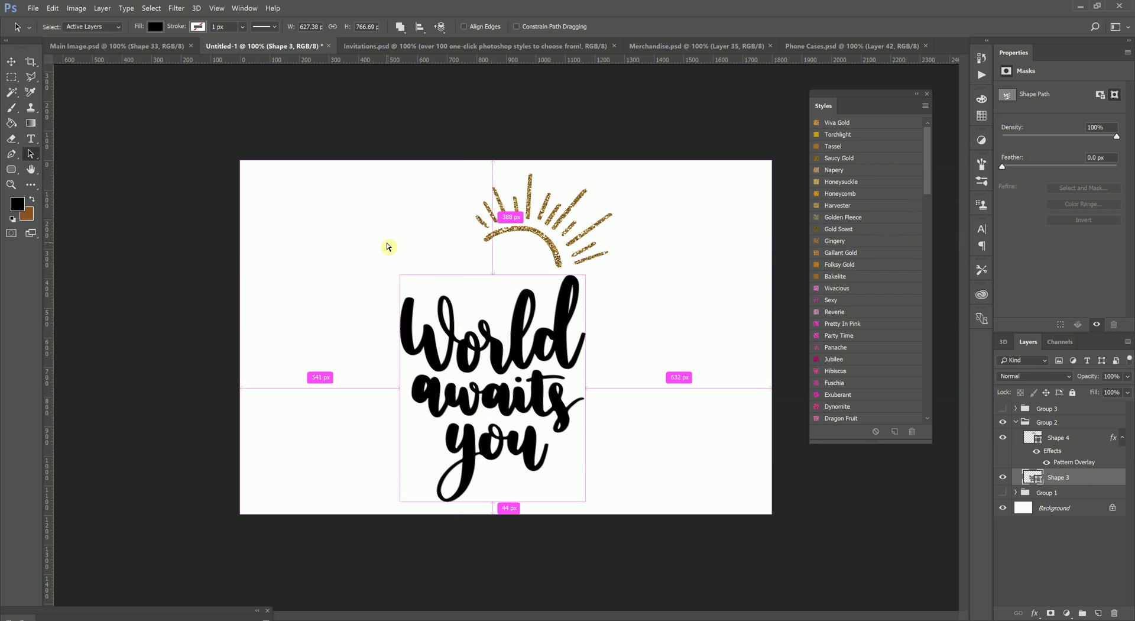
key(ctrl+z)
key(ctrl+z)
click(10, 154)
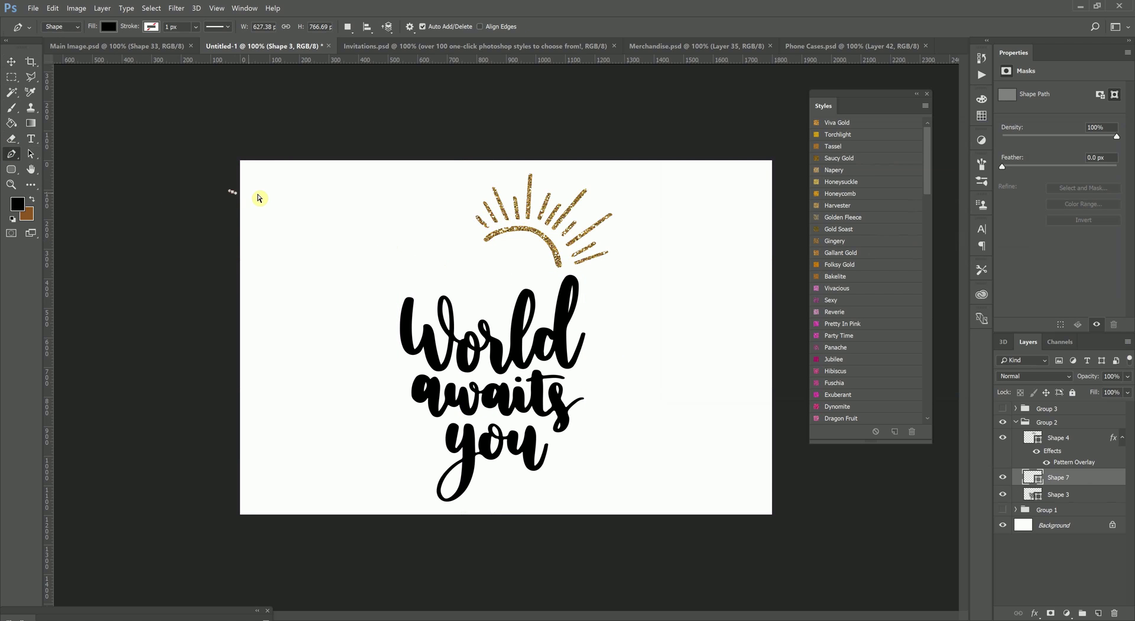
key(ctrl+v)
drag(201, 150, 271, 224)
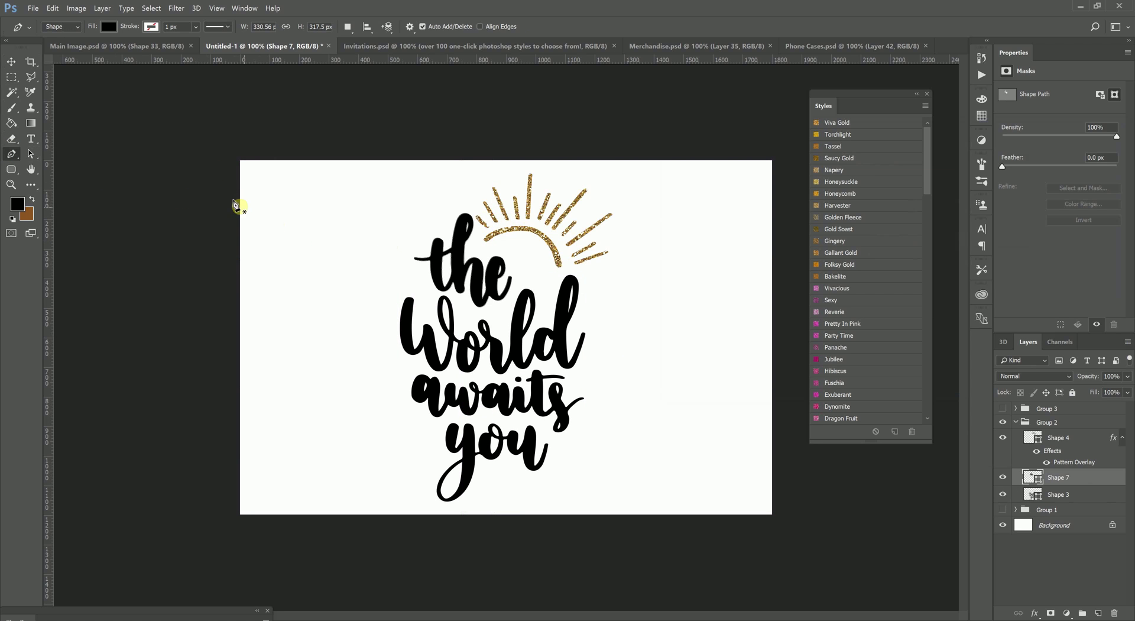
- Select the World letter paths on Shape 3 and delete them, leaving a stray new shape
click(31, 154)
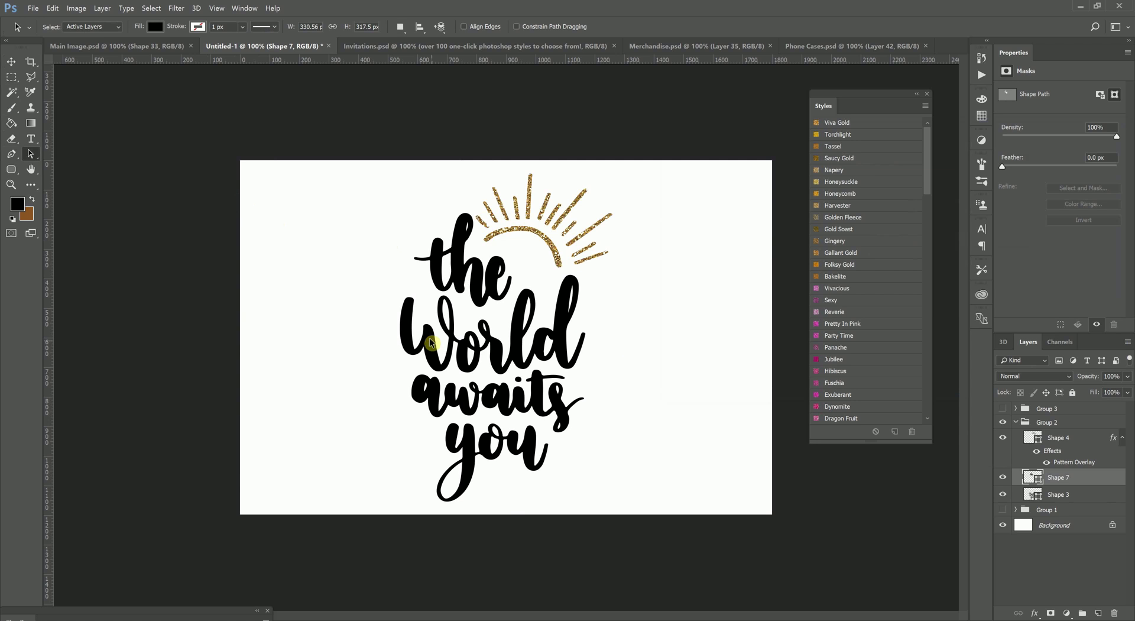
click(1058, 495)
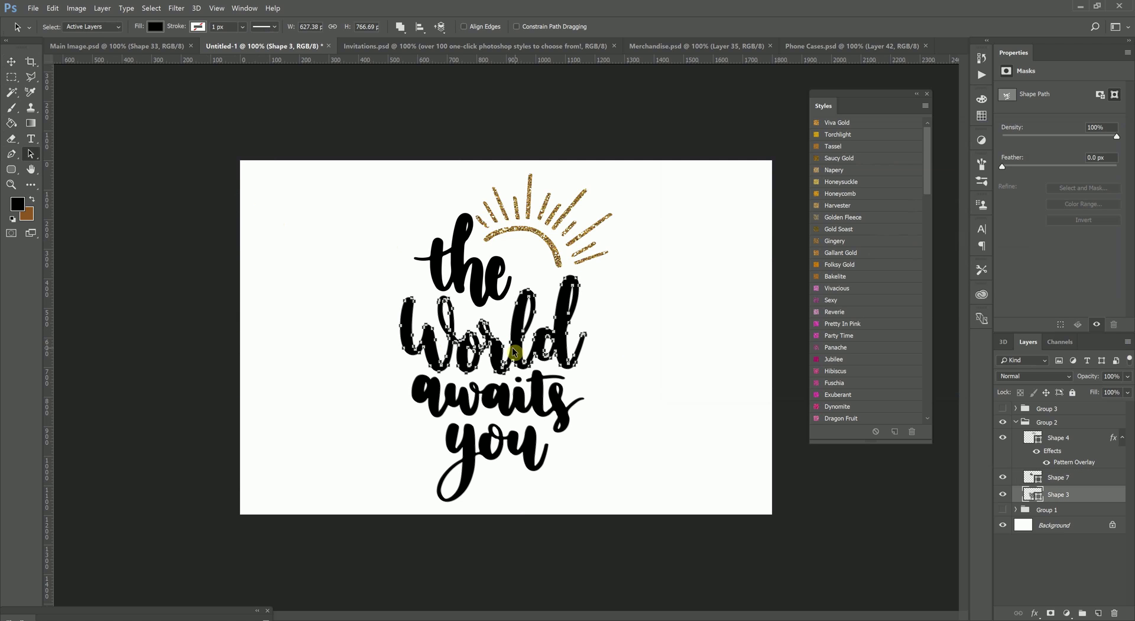
click(458, 337)
key(Delete)
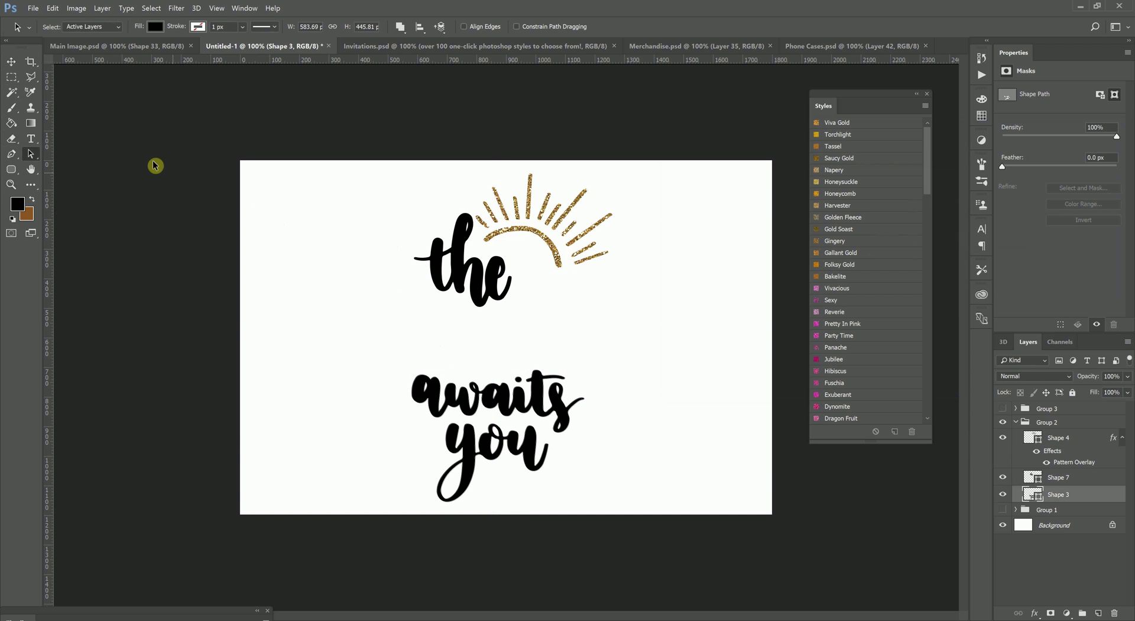
click(11, 154)
click(293, 307)
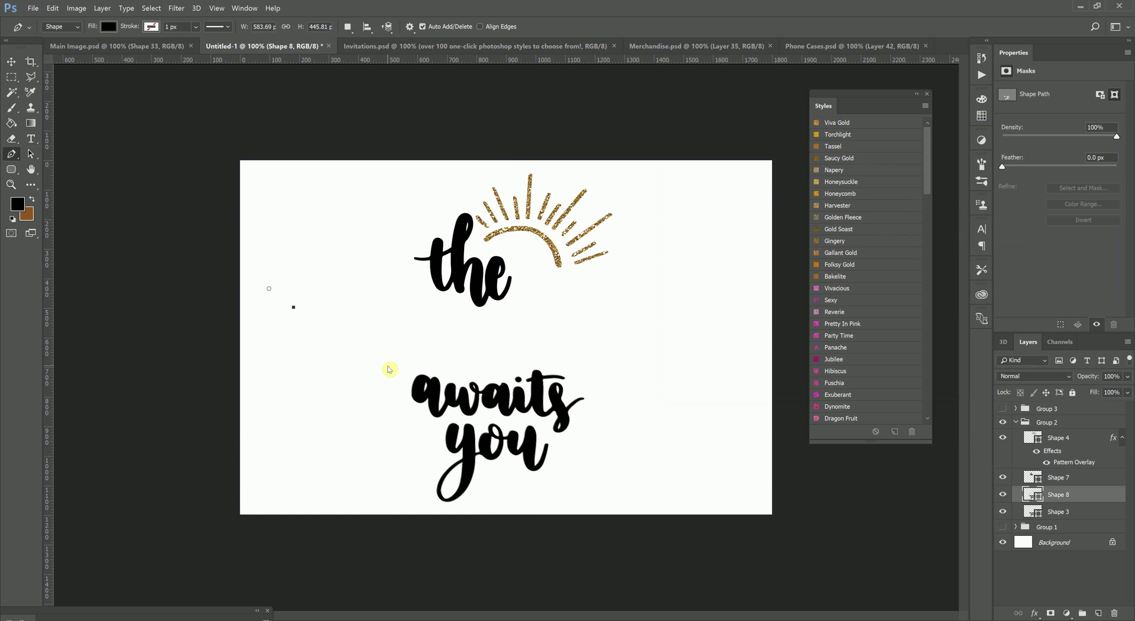
scroll(880, 366, down, 2)
- Step back in History to restore World, then reselect and cut the World letter paths
click(982, 57)
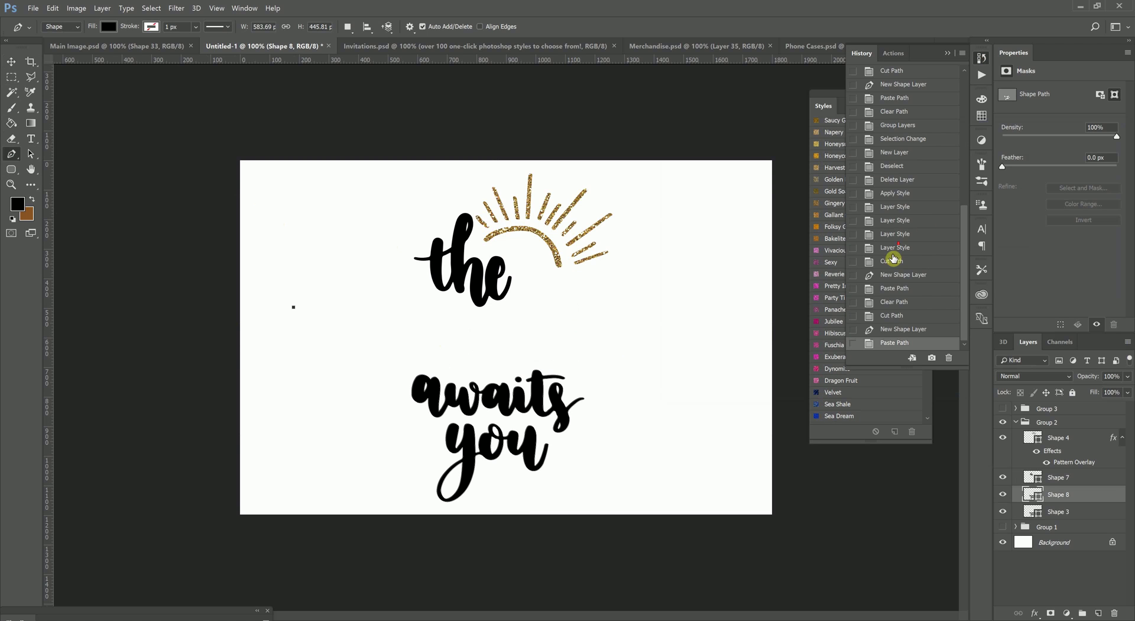
click(894, 317)
click(896, 302)
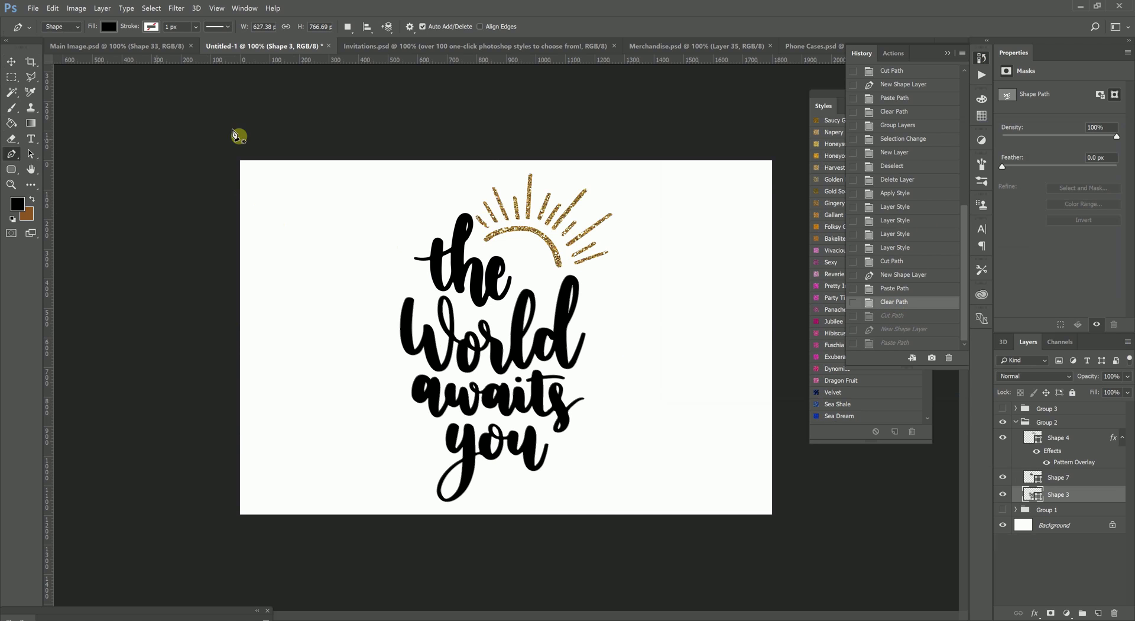
click(978, 57)
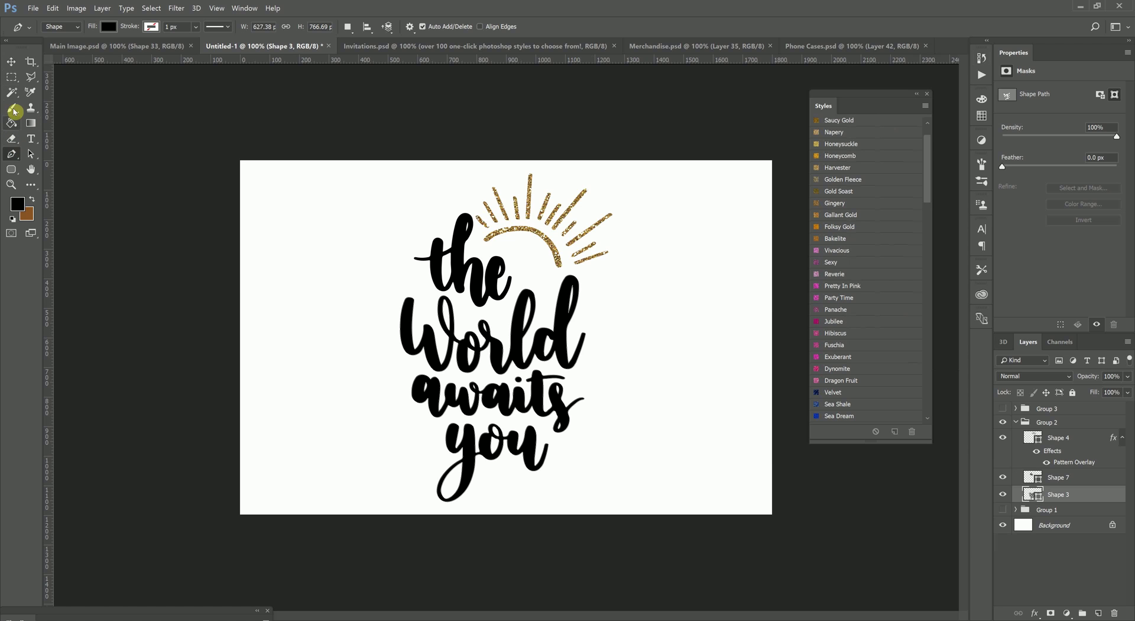
click(31, 154)
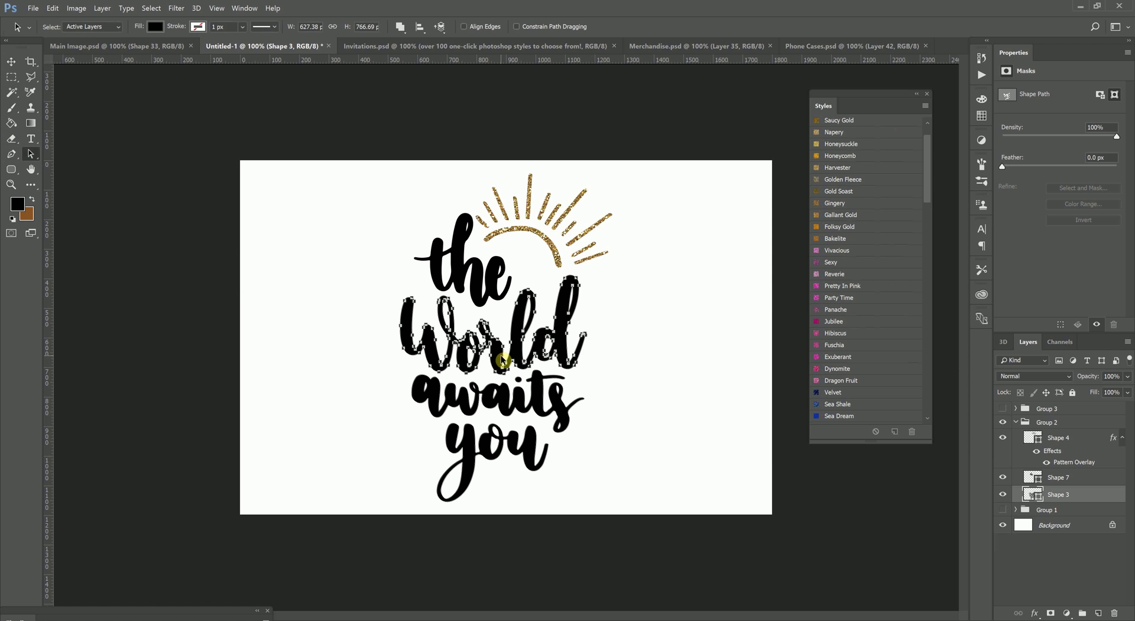
click(510, 362)
key(Delete)
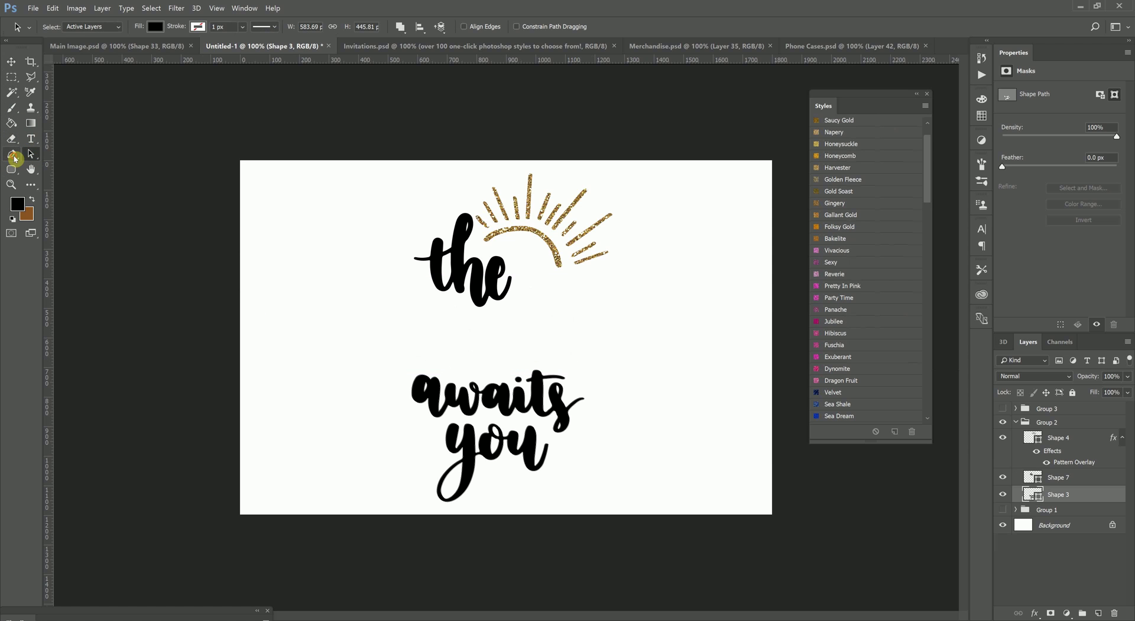
- Paste World as its own shape layer, Shape 8
click(11, 153)
key(ctrl+v)
click(264, 244)
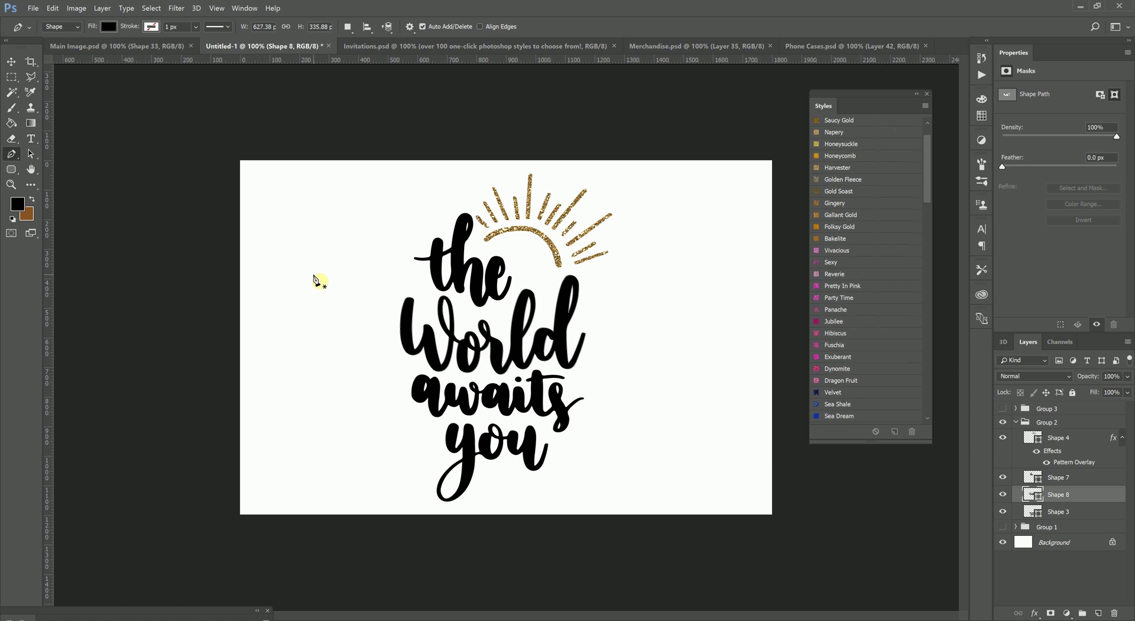
click(11, 61)
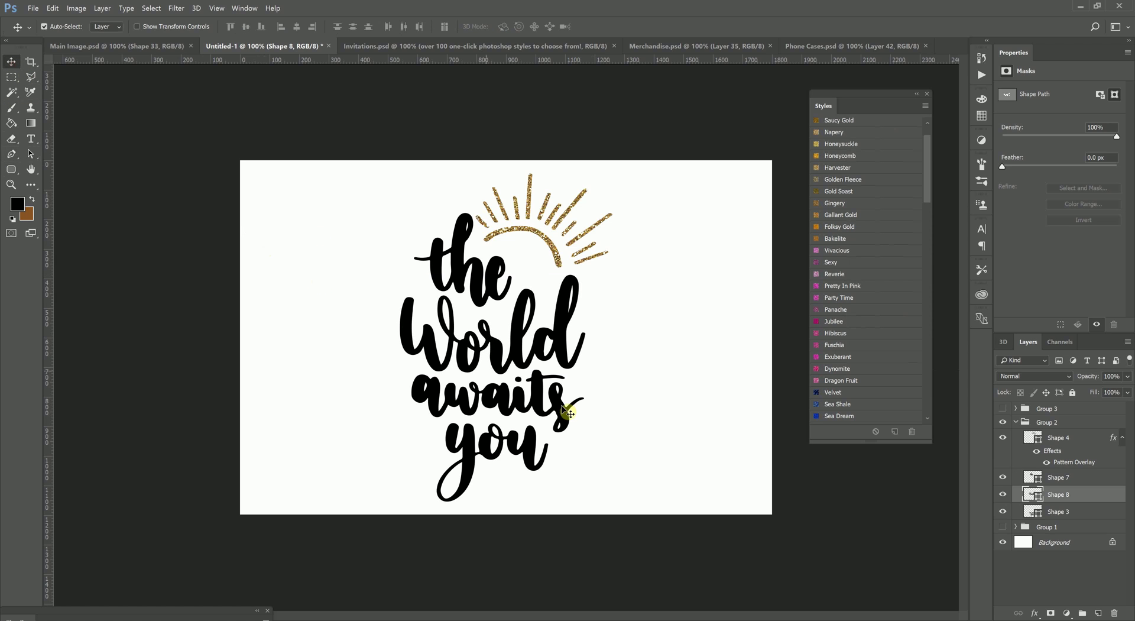
- Cut 'awaits' out of the lettering and paste it as its own shape layer, Shape 9
click(568, 412)
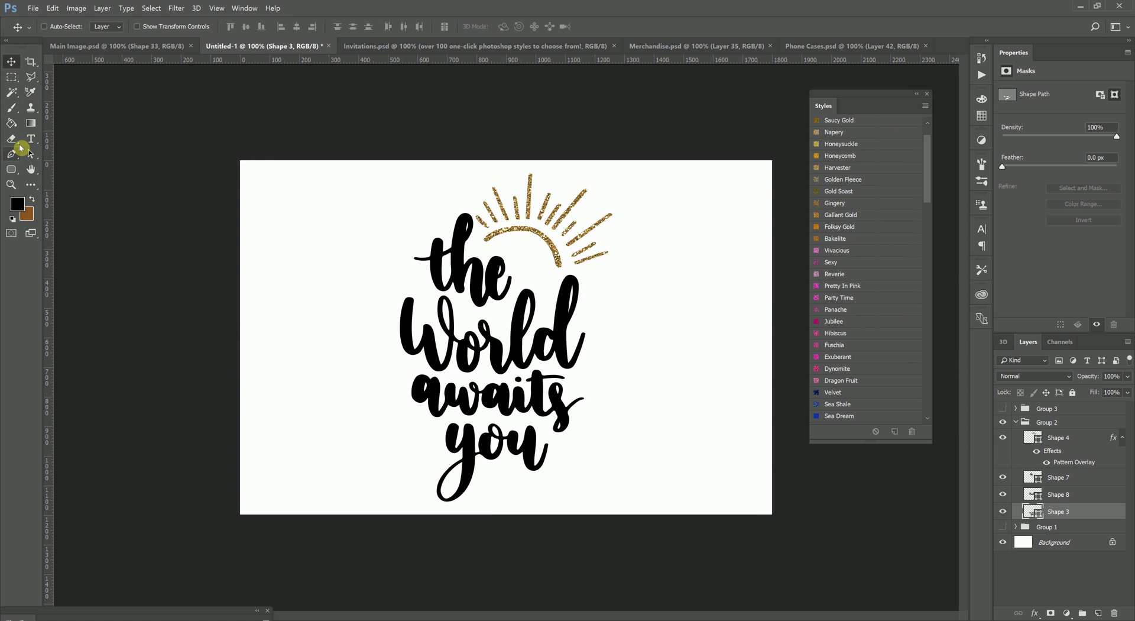
click(31, 154)
click(509, 393)
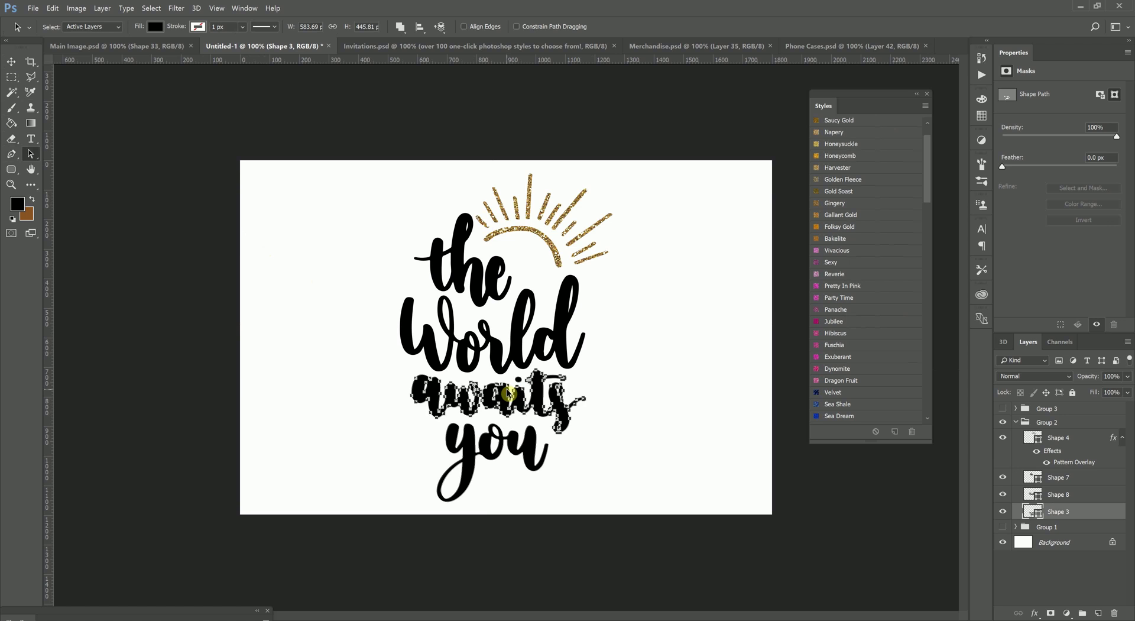
key(Delete)
click(11, 154)
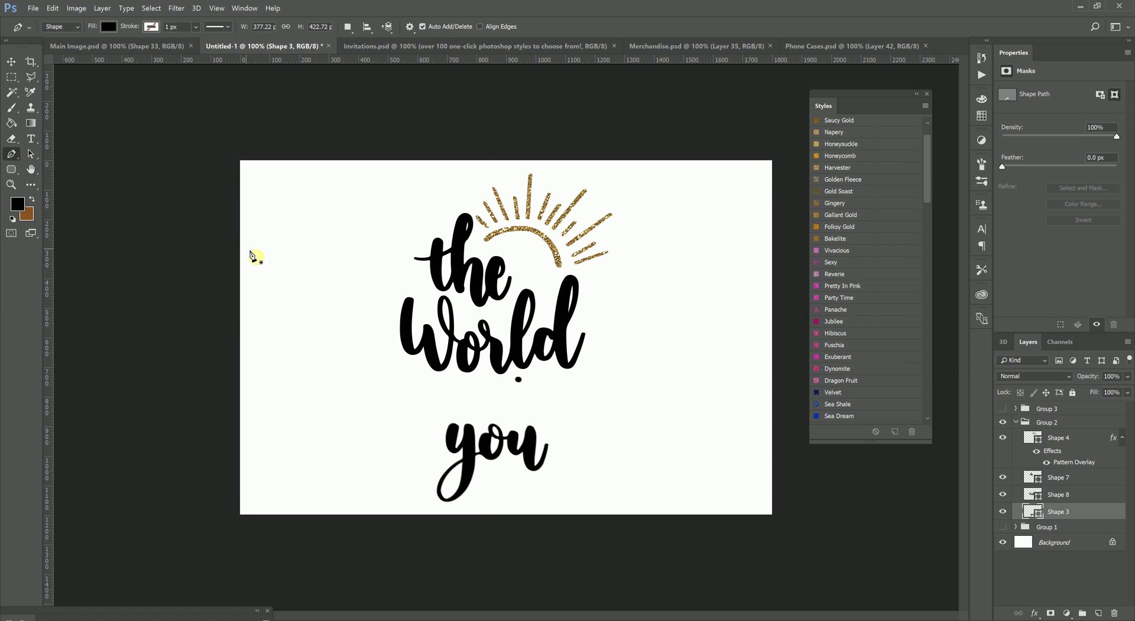
key(ctrl+z)
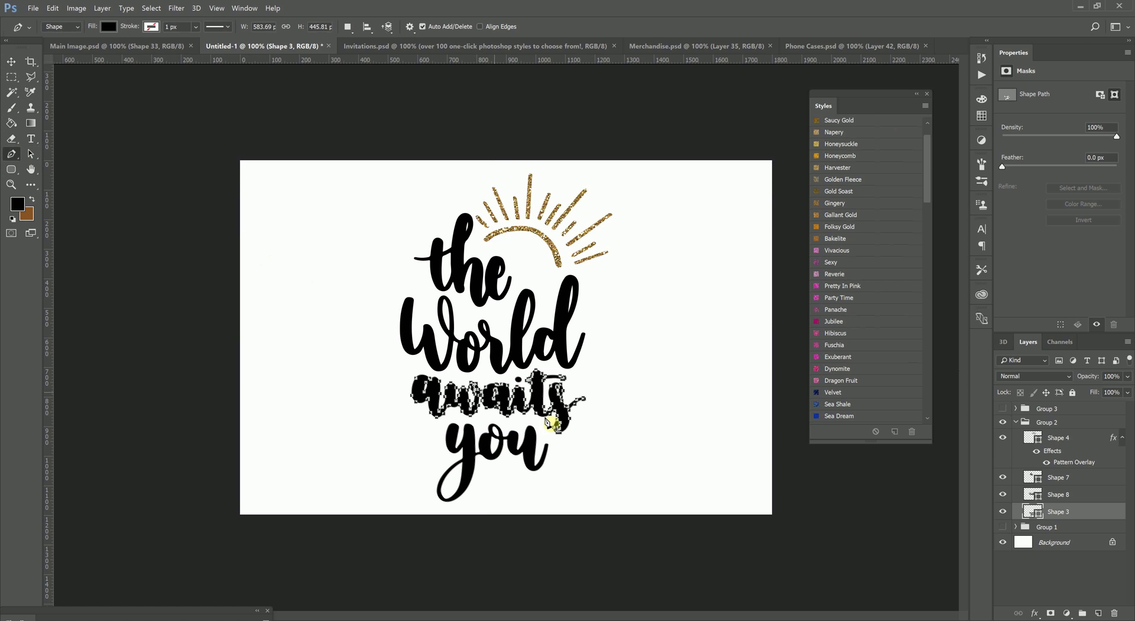
click(31, 153)
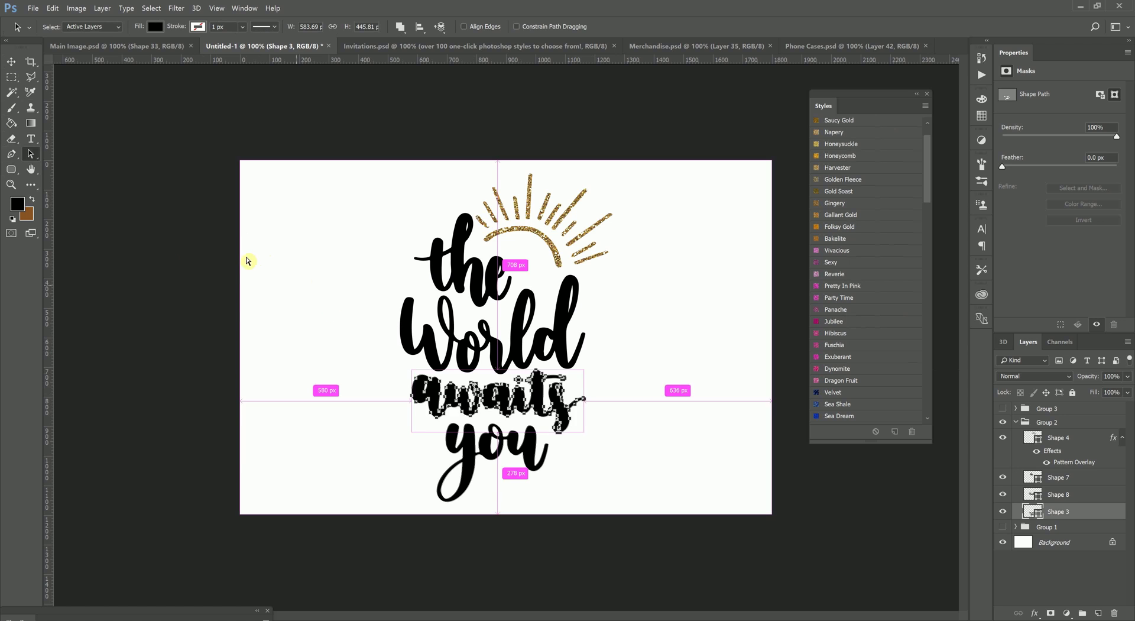
key(ctrl+x)
key(p)
key(ctrl+v)
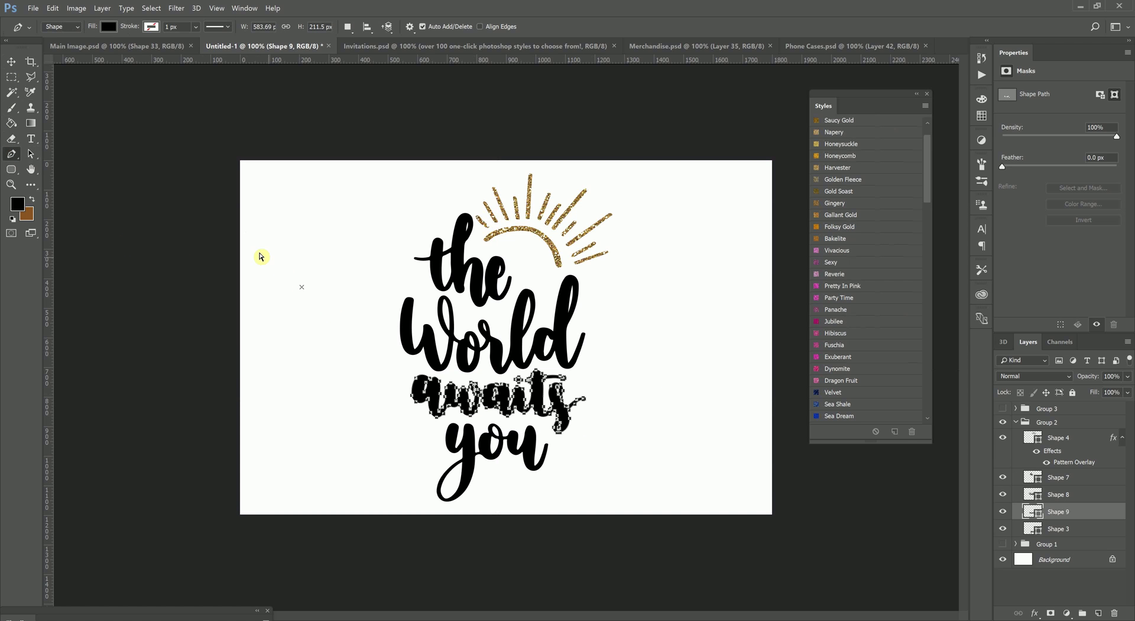
click(302, 287)
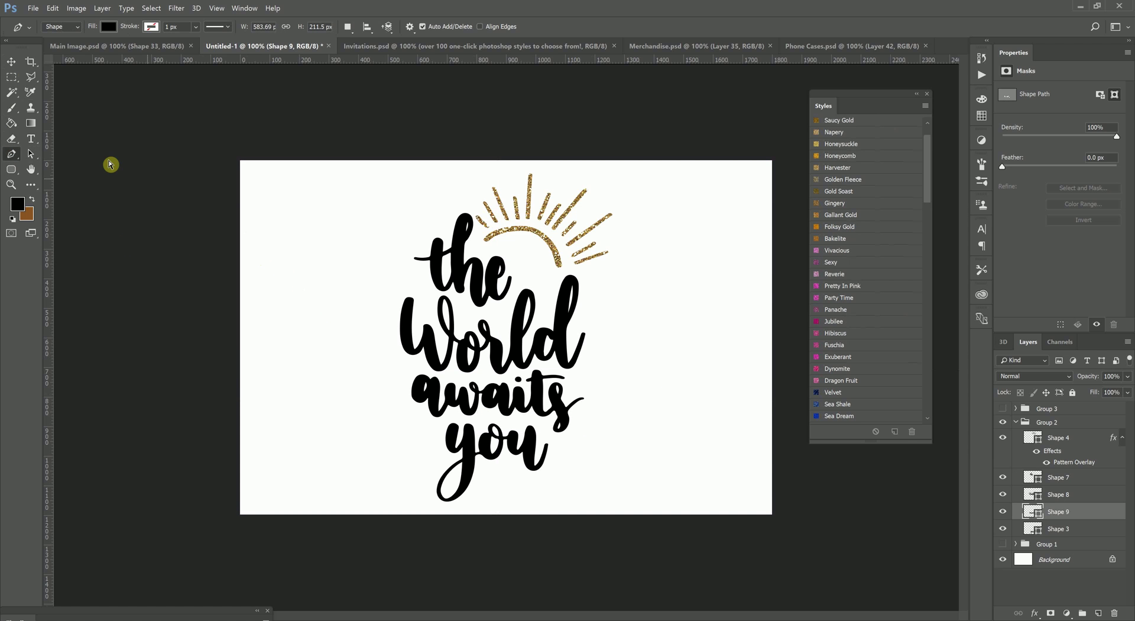
- Give the word 'the' (Shape 7) a green glitter Pattern Overlay
click(11, 62)
click(502, 283)
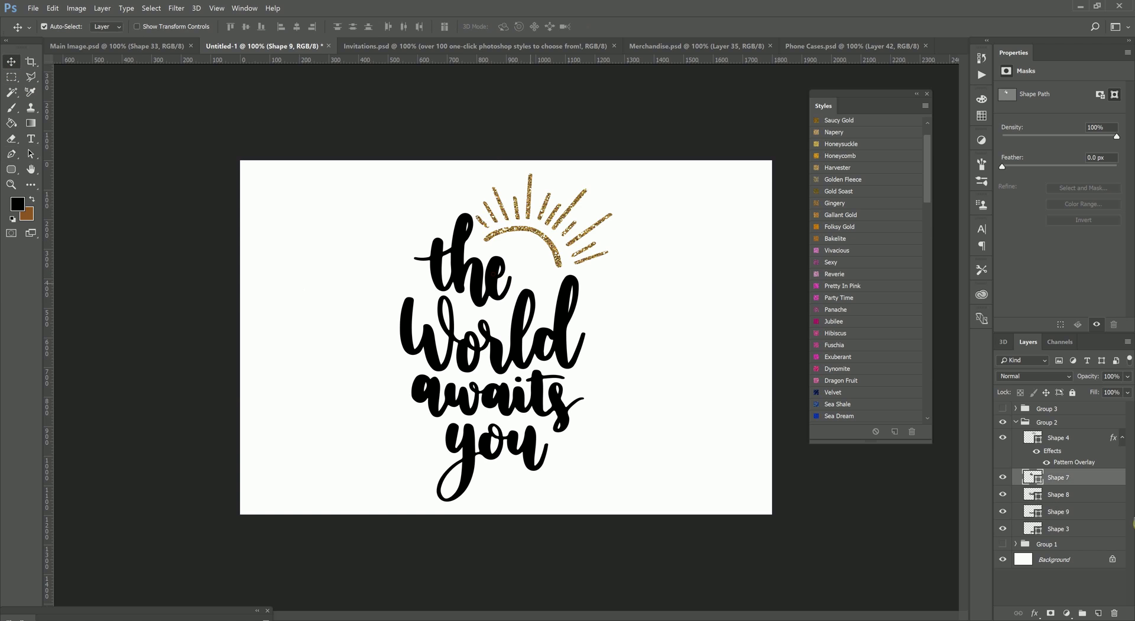
right_click(1085, 479)
click(1063, 477)
right_click(1063, 477)
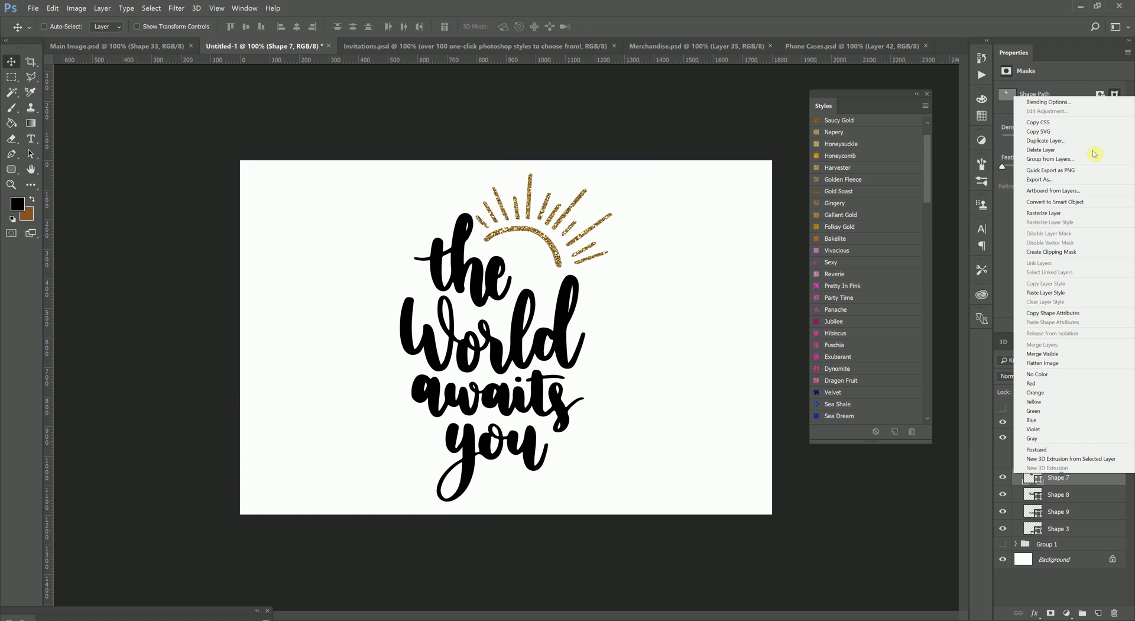
click(1064, 103)
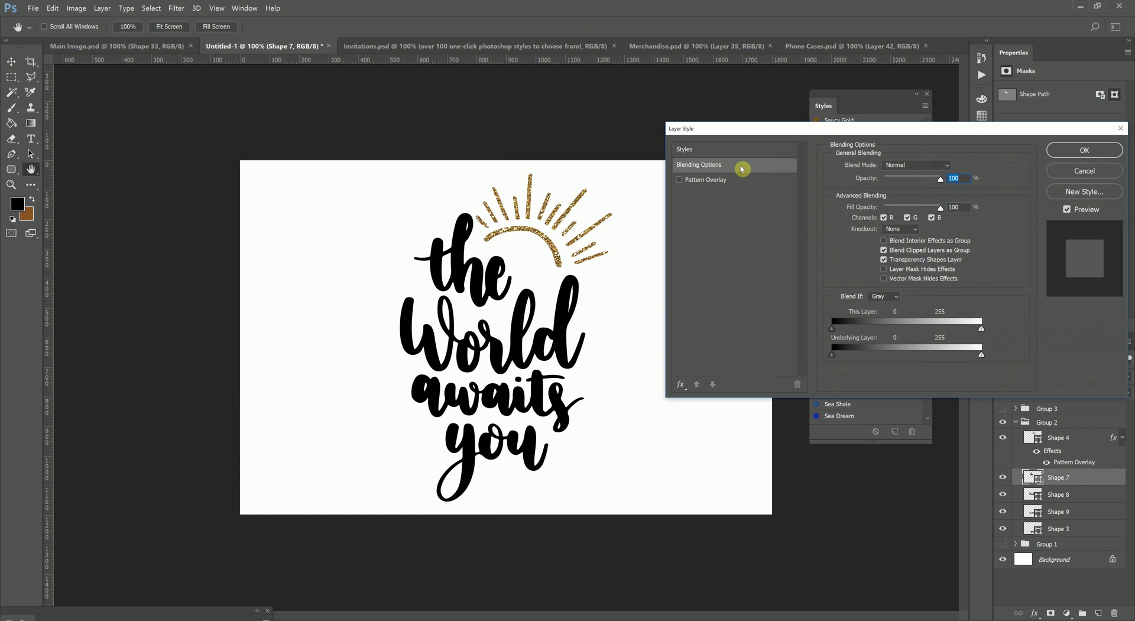
click(741, 179)
click(889, 204)
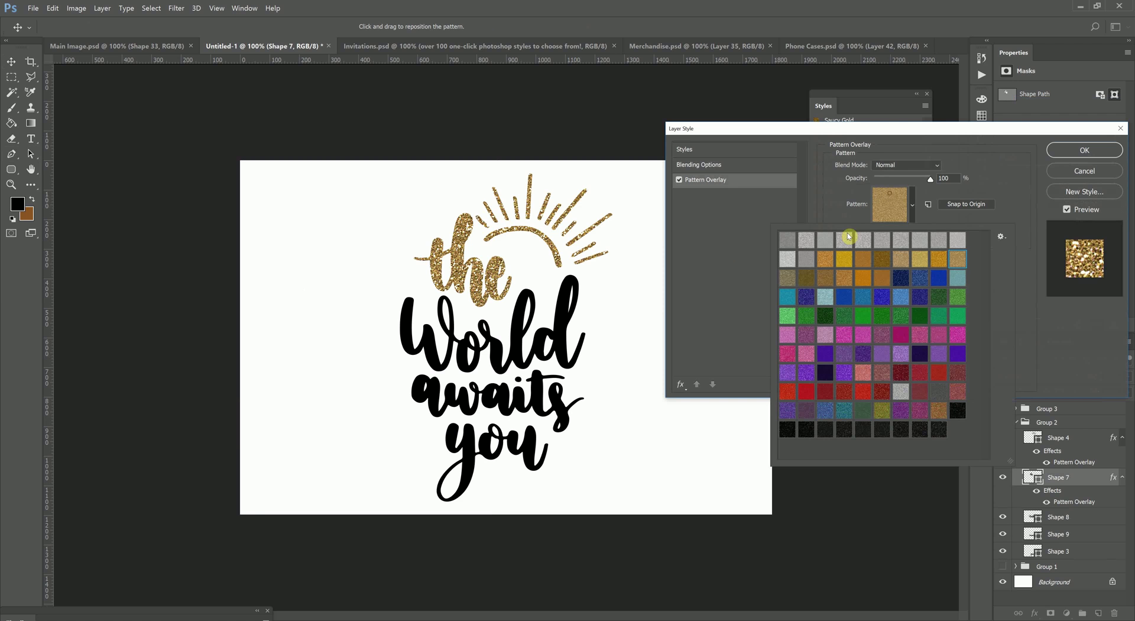
click(809, 316)
click(1085, 153)
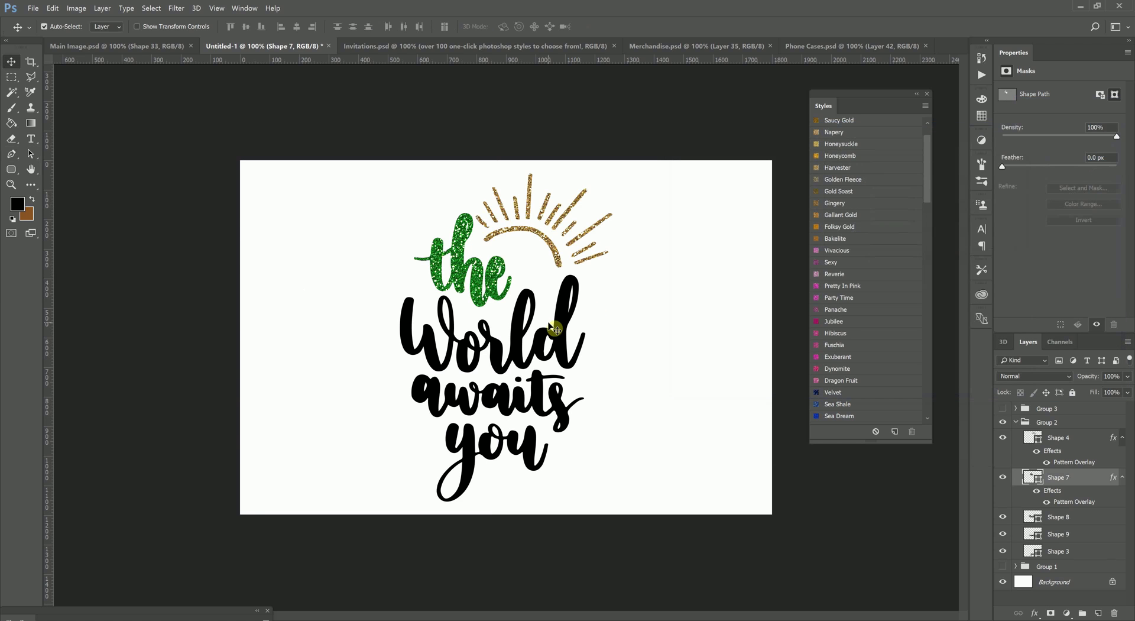
click(1059, 517)
- Add a Pattern Overlay to World and try pink, magenta, blue, teal and navy glitters
right_click(1066, 523)
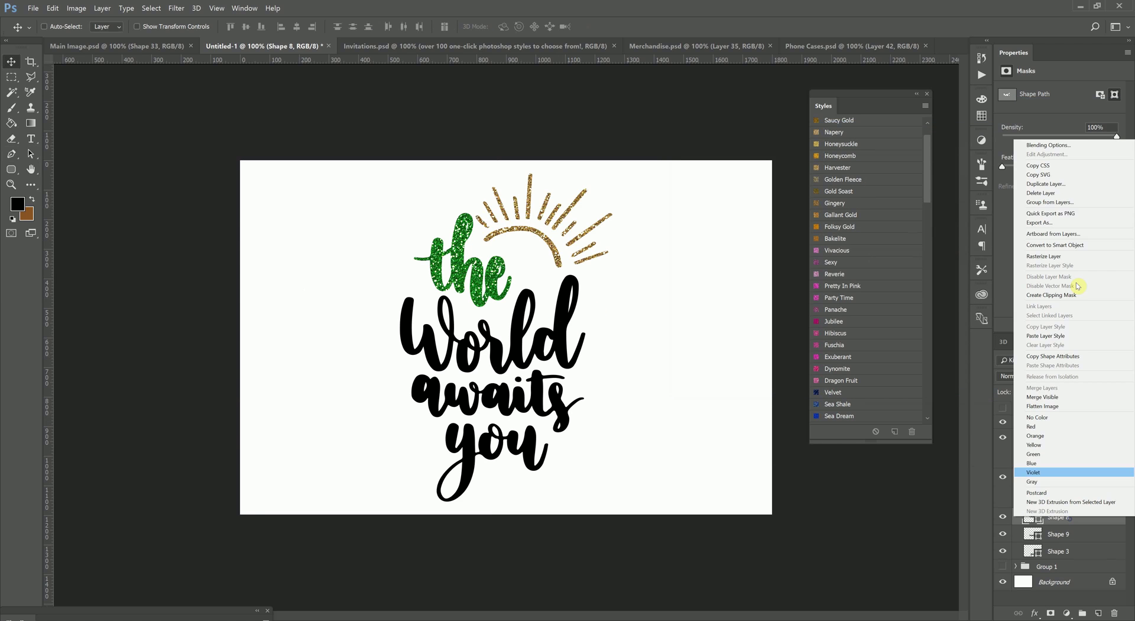
click(1071, 145)
click(735, 186)
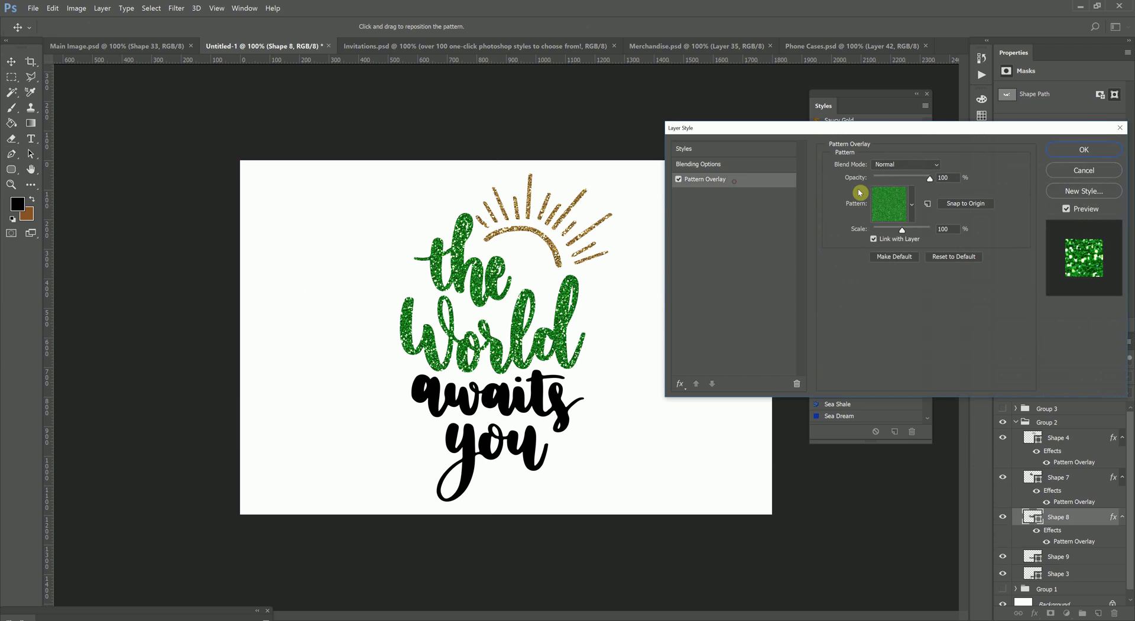
click(891, 201)
click(826, 334)
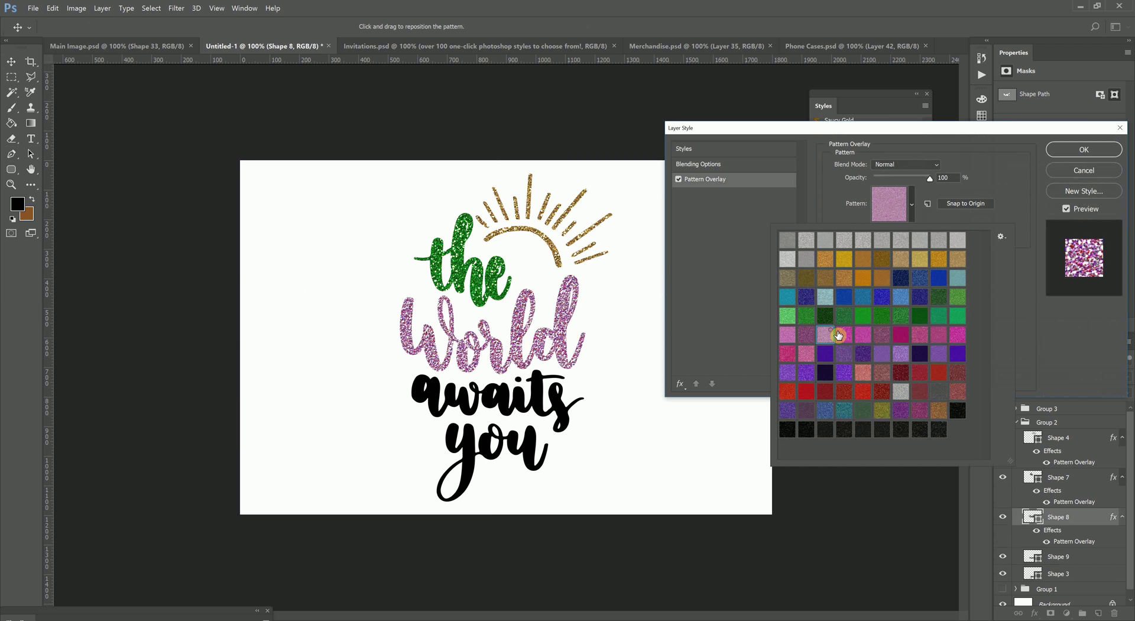
click(844, 334)
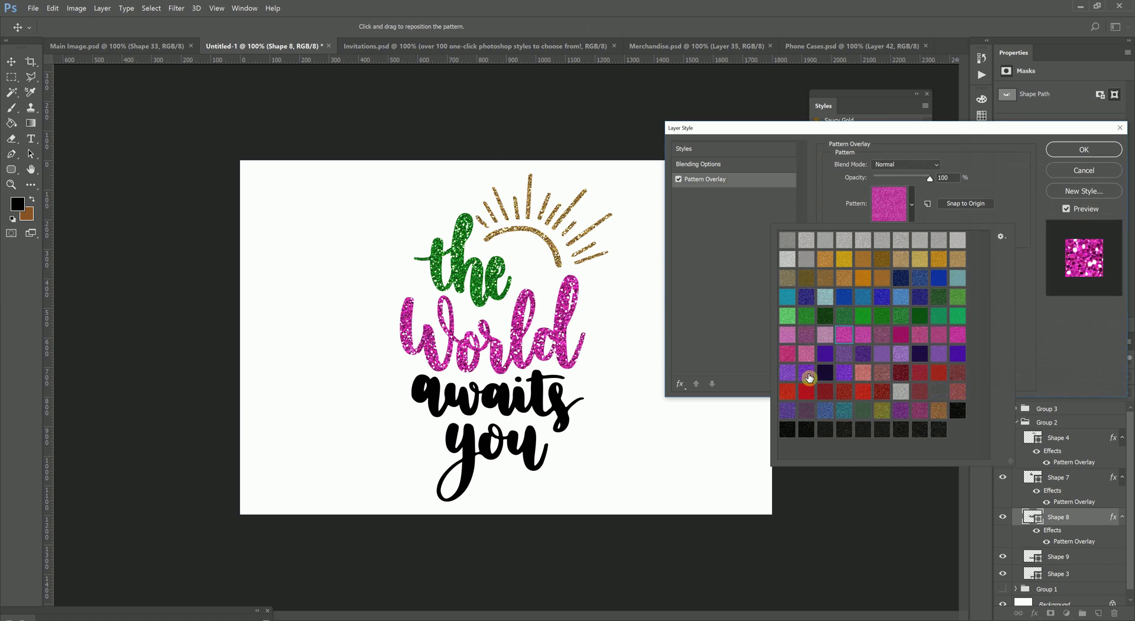
click(823, 413)
click(837, 415)
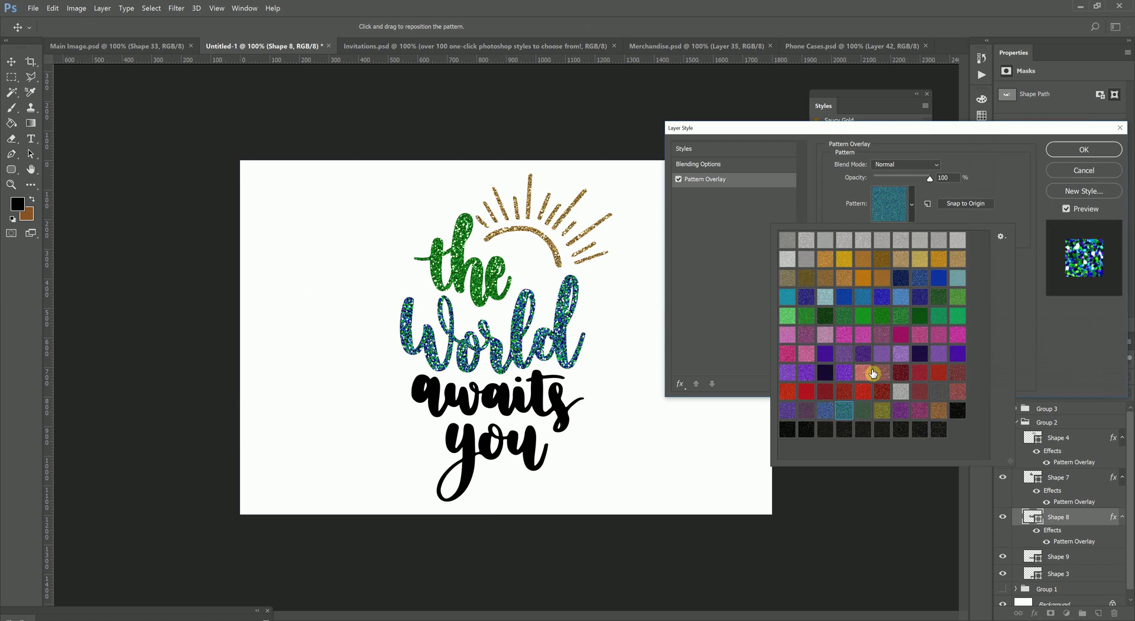
click(882, 335)
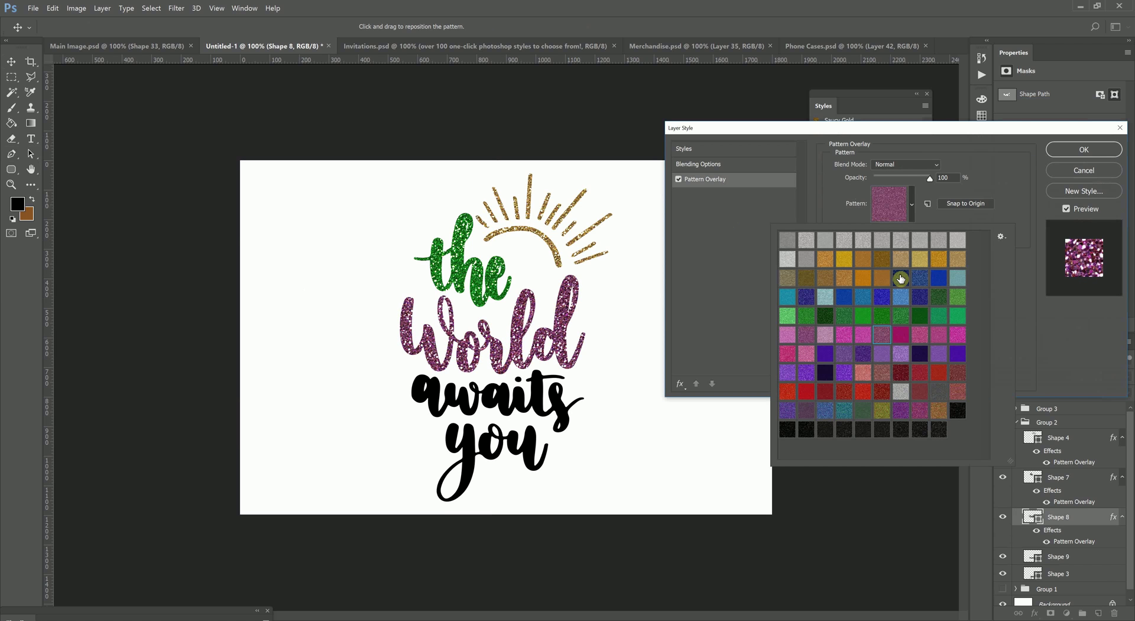
click(901, 278)
click(901, 297)
- Try orange-gold, olive-gold, blue-purple, teal, blue, navy and dark green glitters on World
click(844, 278)
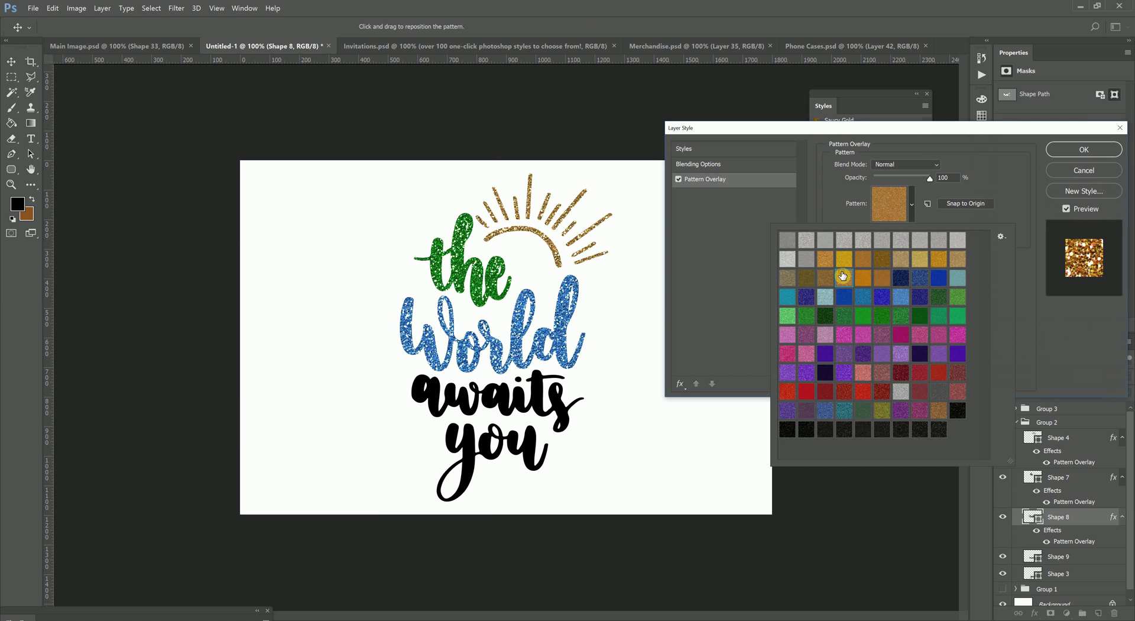
click(807, 278)
click(805, 296)
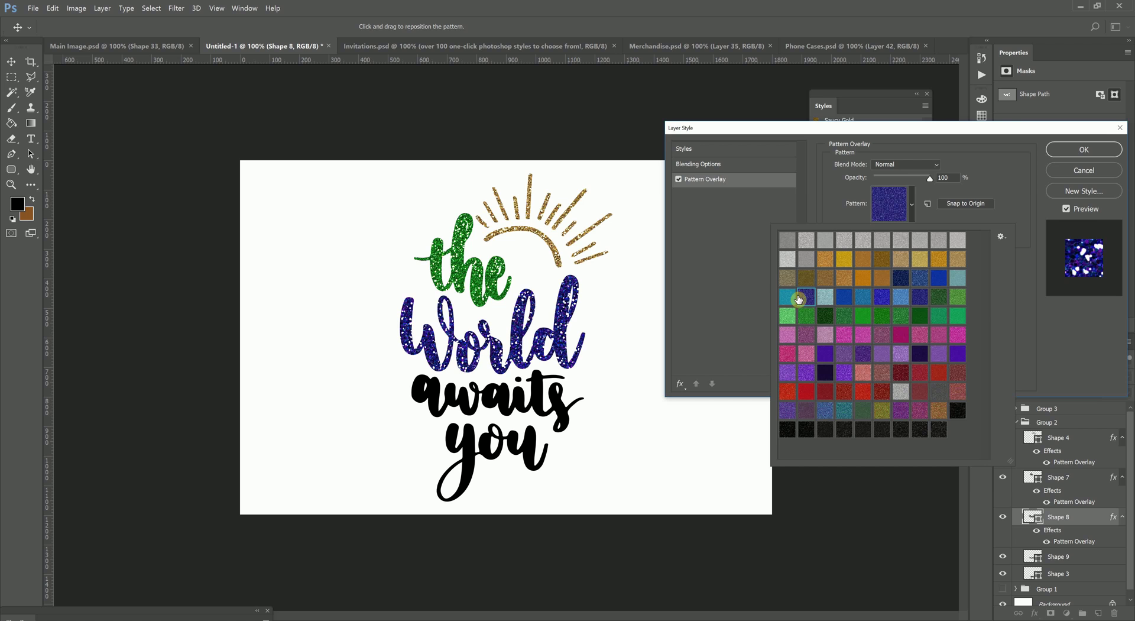
click(793, 299)
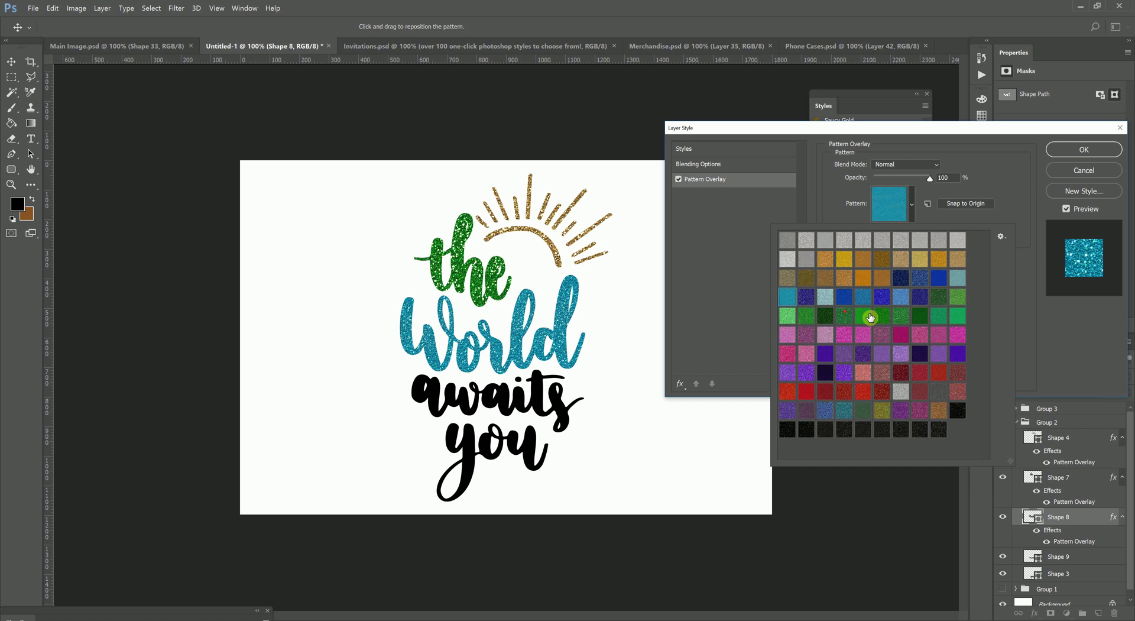
click(901, 298)
click(920, 299)
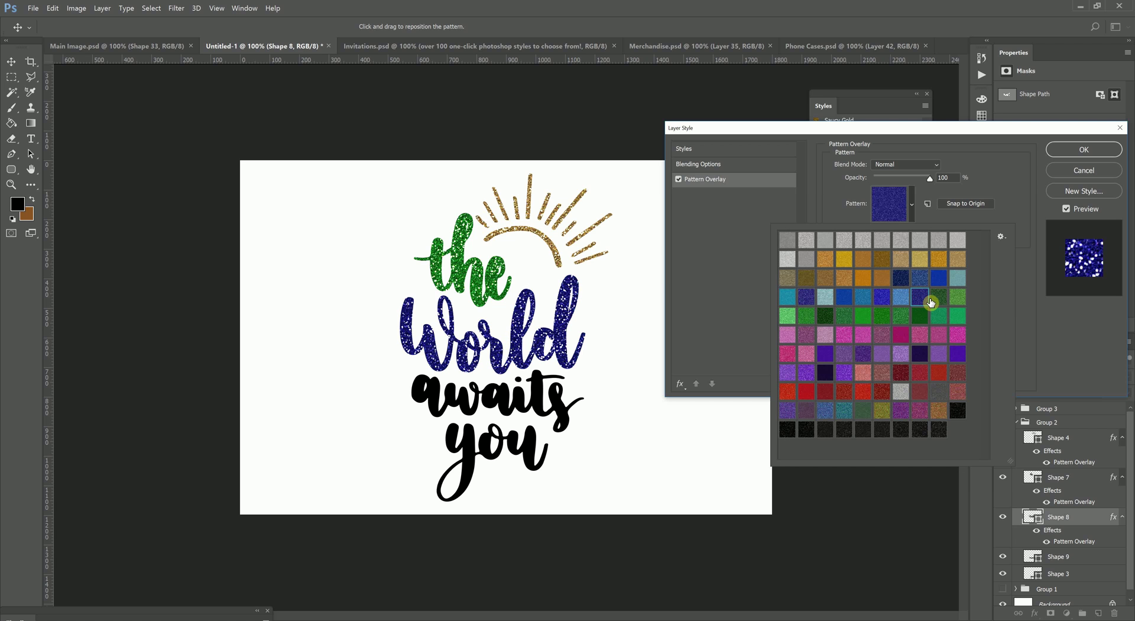
click(933, 301)
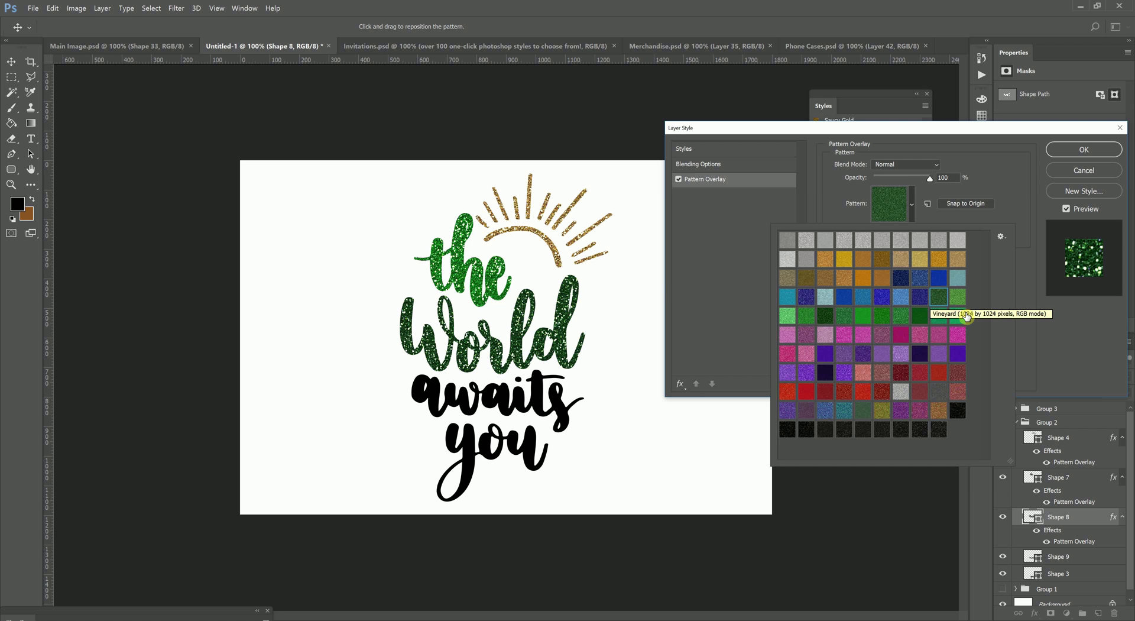
- Compare magenta, purple and dark red, confirm bright red glitter on World, then select the 'awaits' layer
click(921, 336)
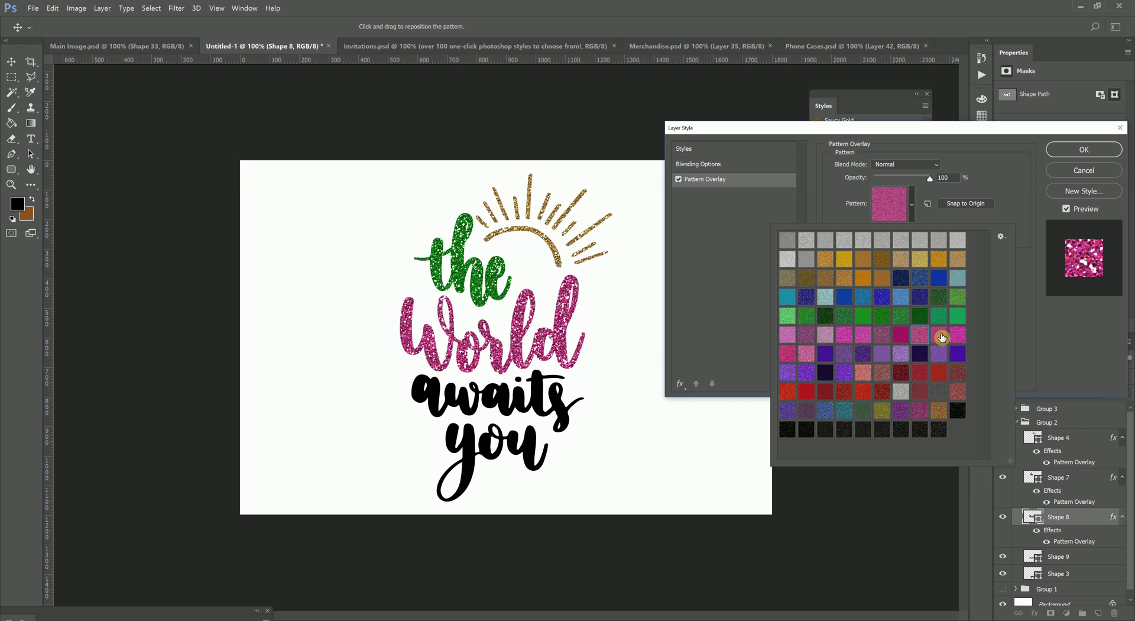
click(853, 335)
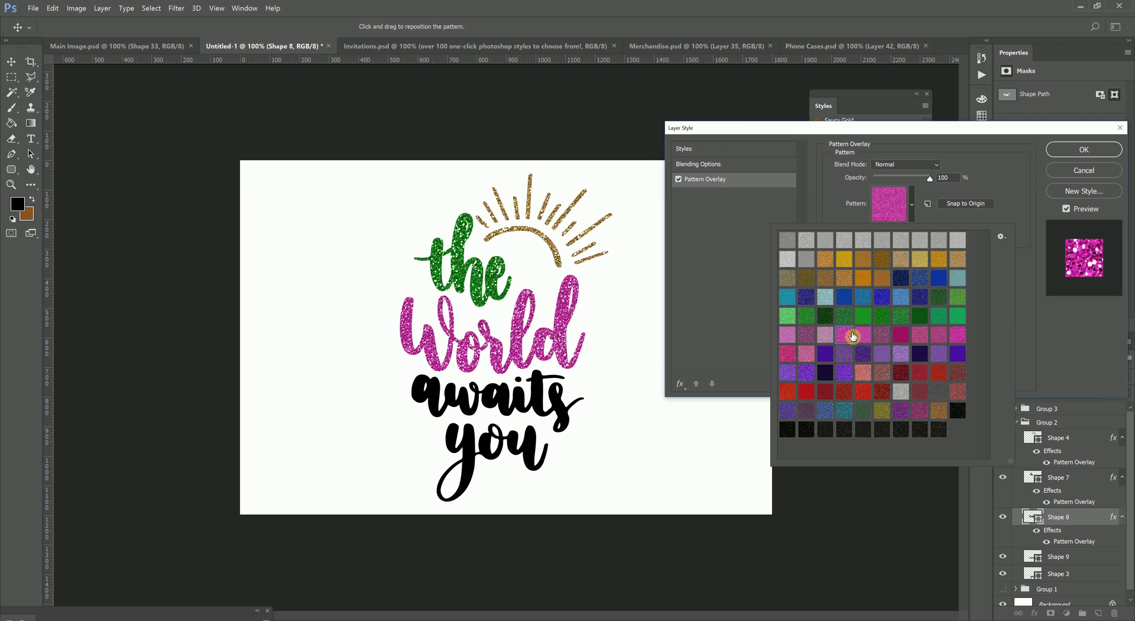
click(828, 353)
click(844, 336)
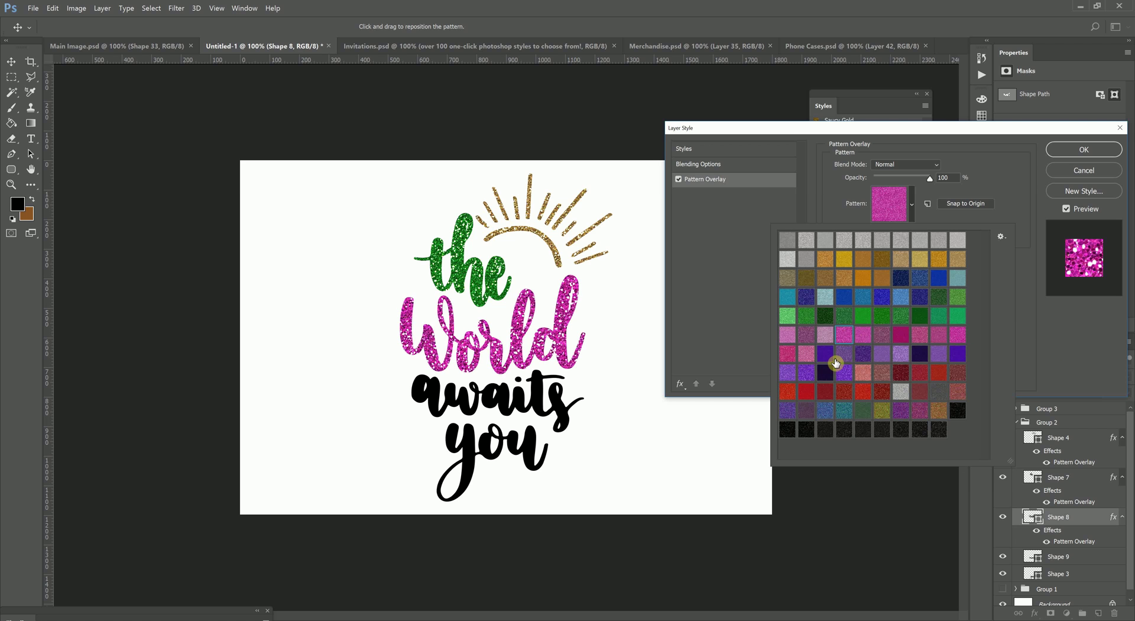
click(825, 391)
click(842, 393)
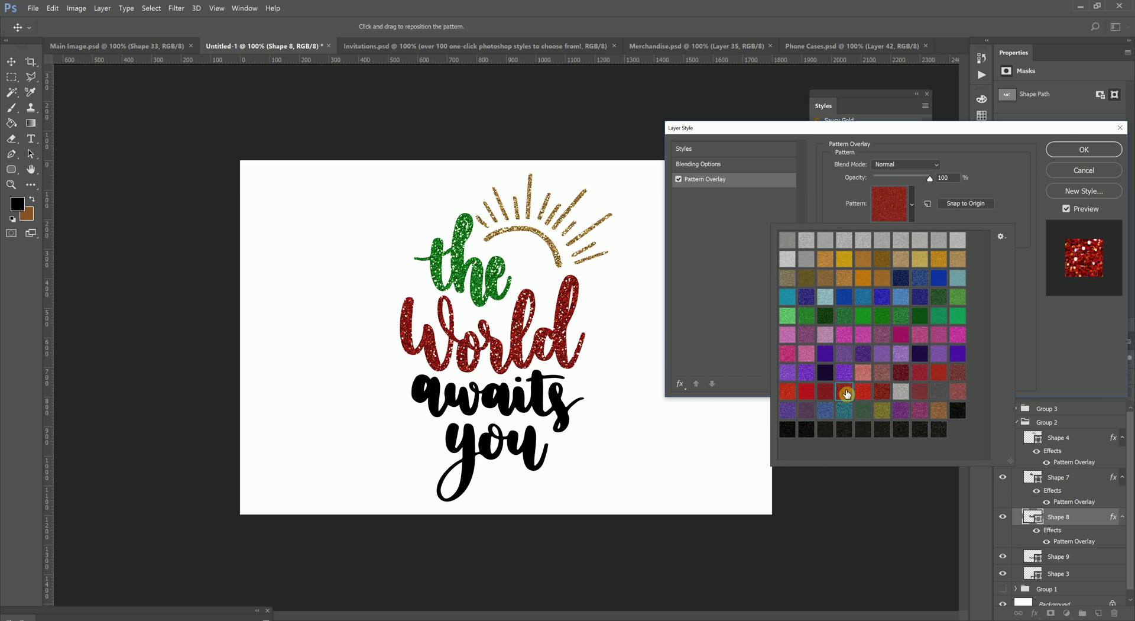
click(1068, 155)
click(1068, 155)
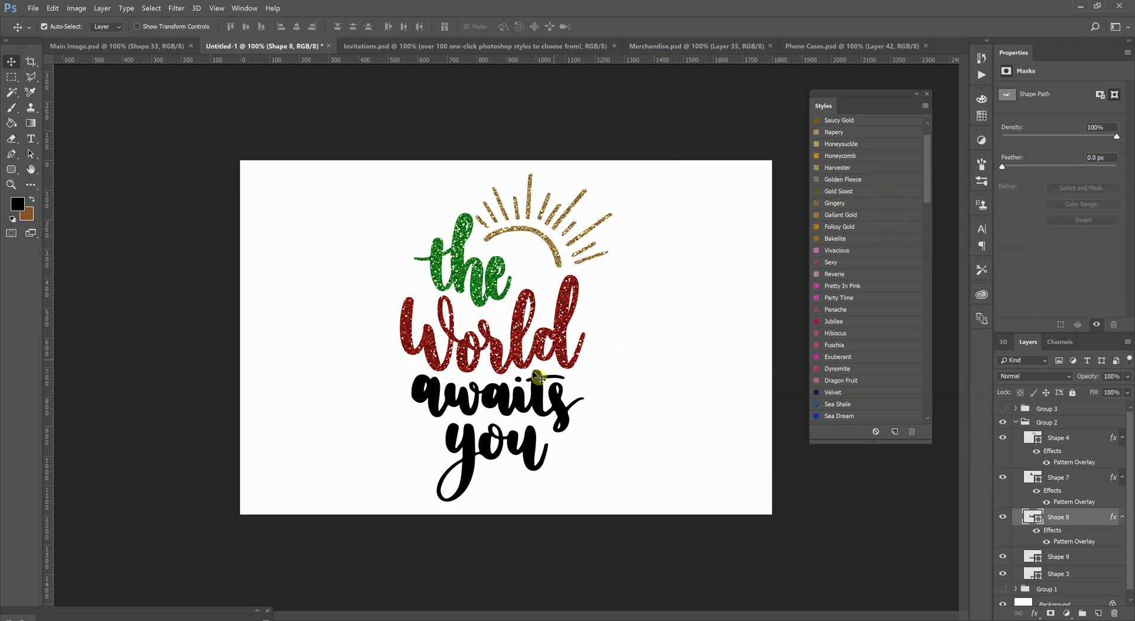
ctrl+click(540, 385)
- Select the Shape 9 'awaits' layer and enable Pattern Overlay in its Blending Options
right_click(1054, 556)
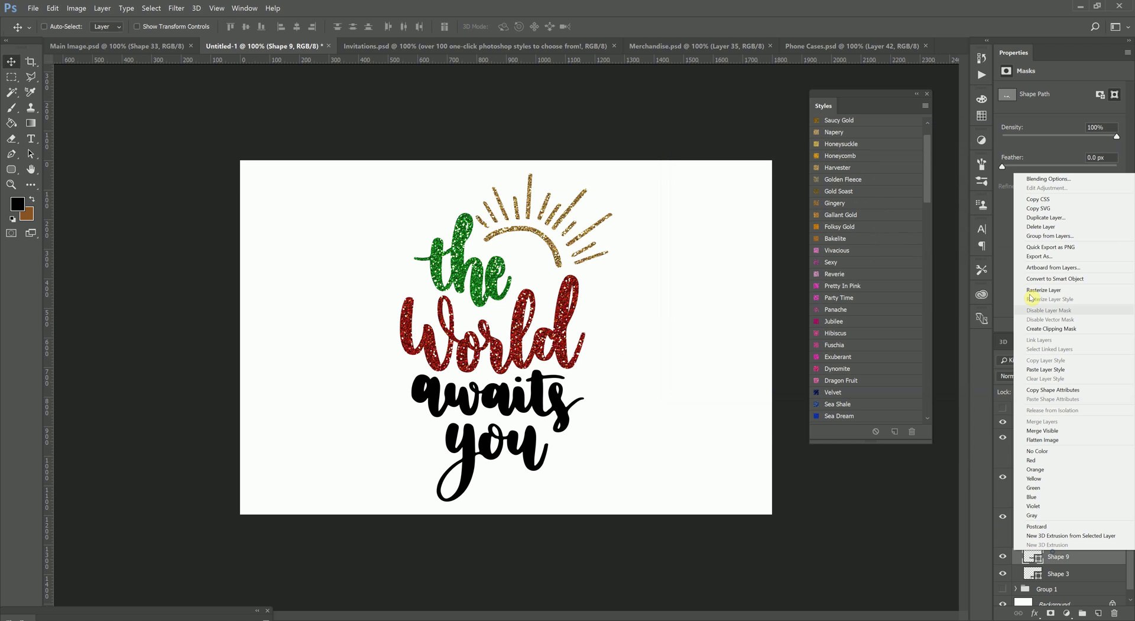
key(Escape)
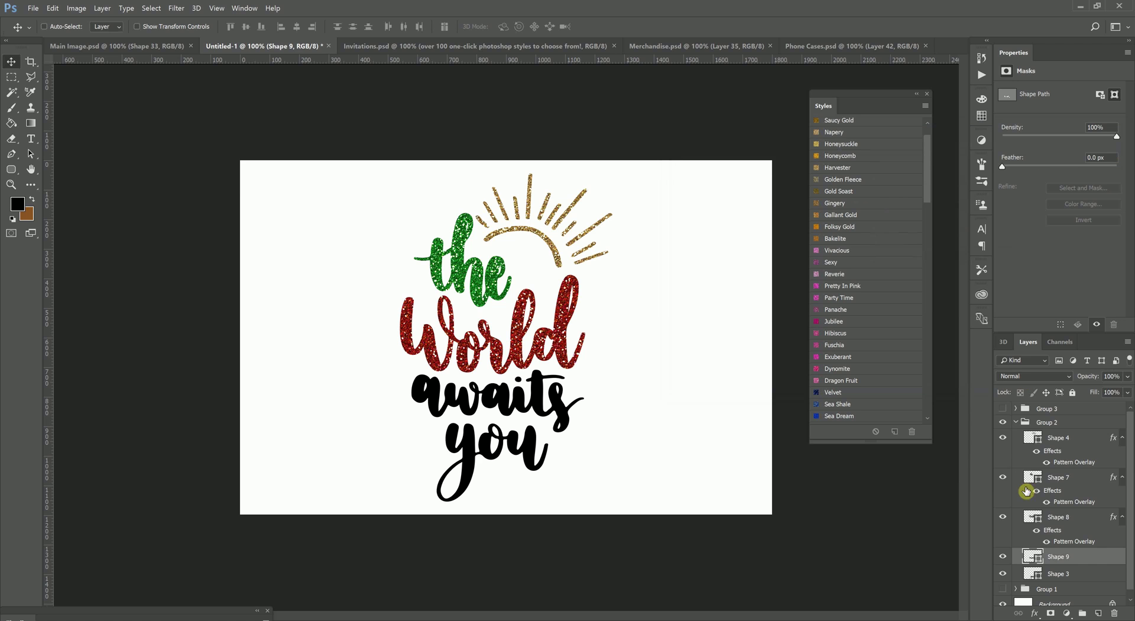
right_click(1061, 541)
click(1039, 551)
right_click(1039, 553)
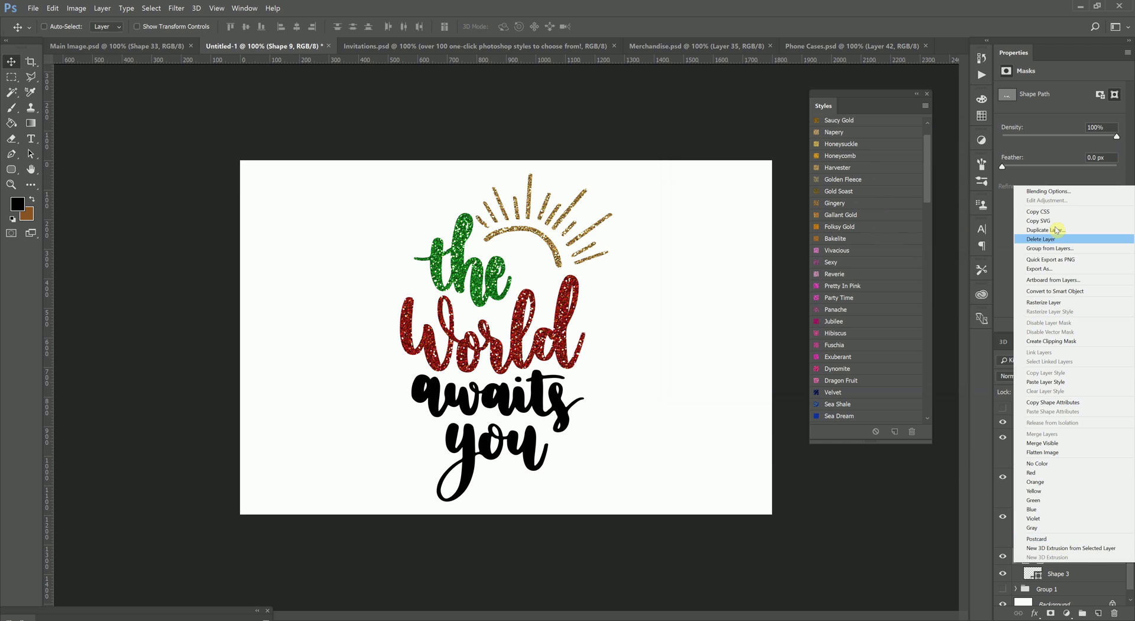
key(Escape)
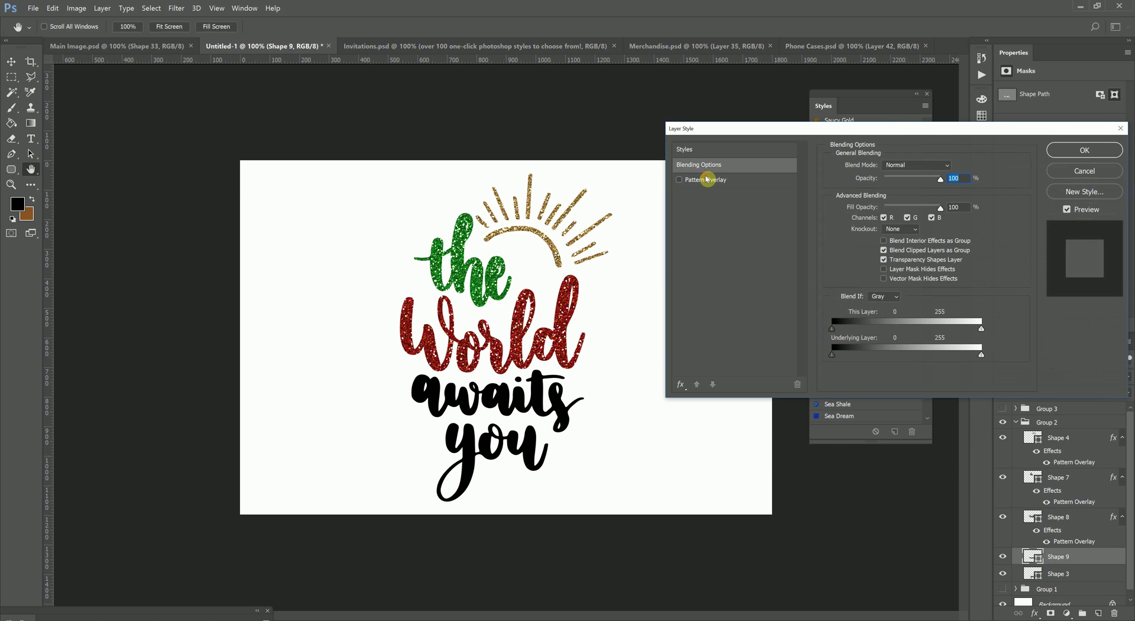
click(697, 180)
- Try several glitter patterns on 'awaits', then settle on the royal blue glitter and confirm
click(900, 210)
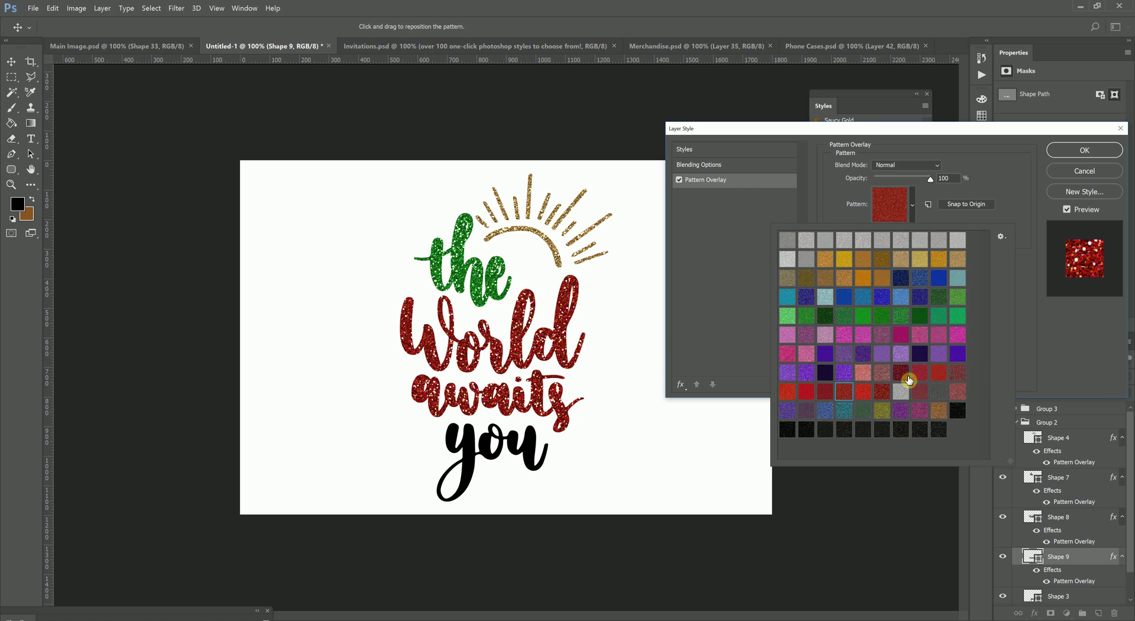
click(862, 377)
click(847, 374)
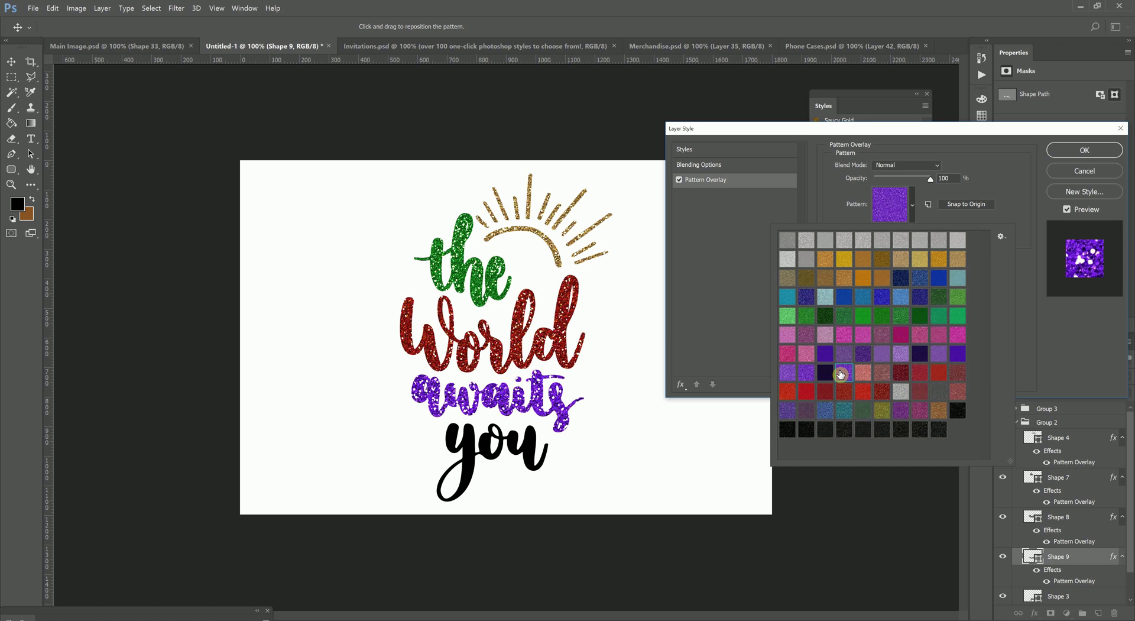
click(813, 372)
click(823, 372)
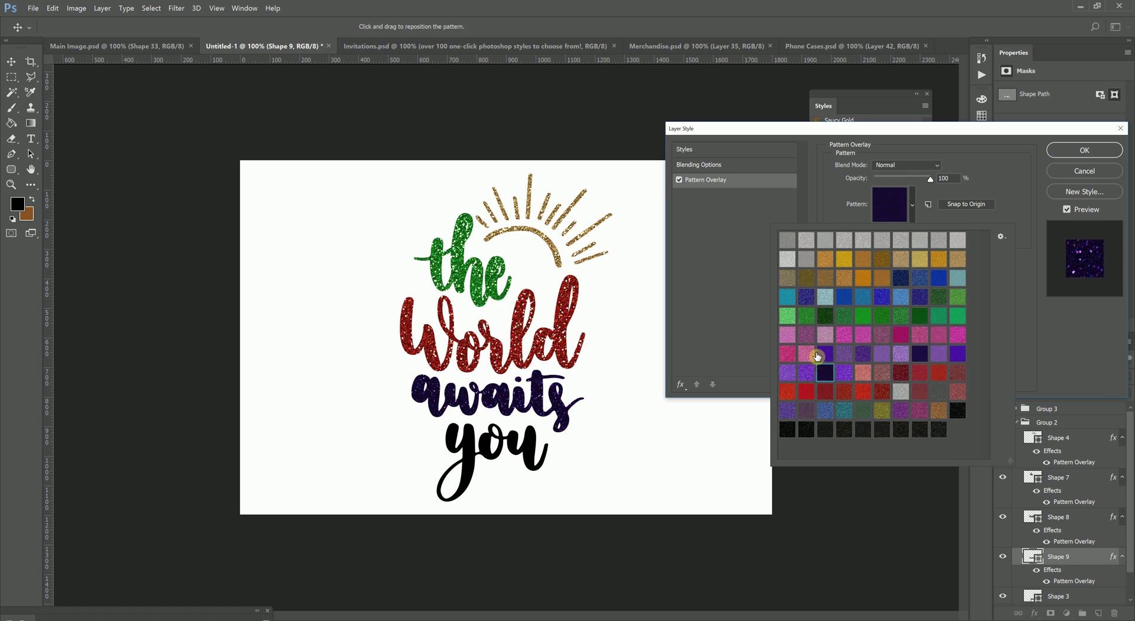
click(825, 354)
click(785, 410)
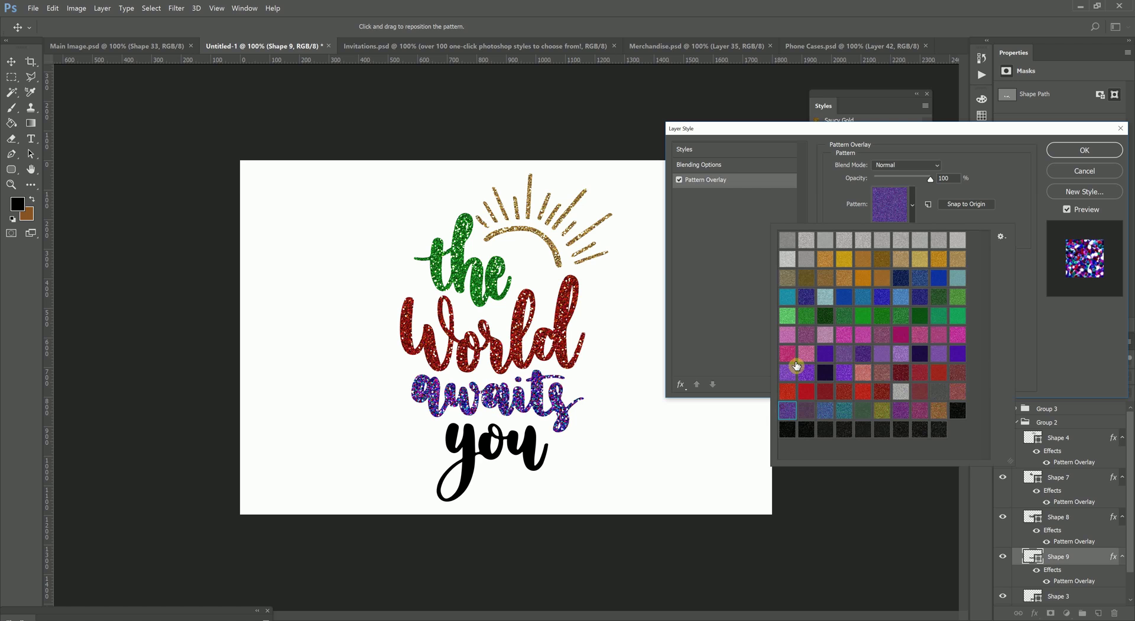
click(806, 373)
click(806, 412)
click(826, 410)
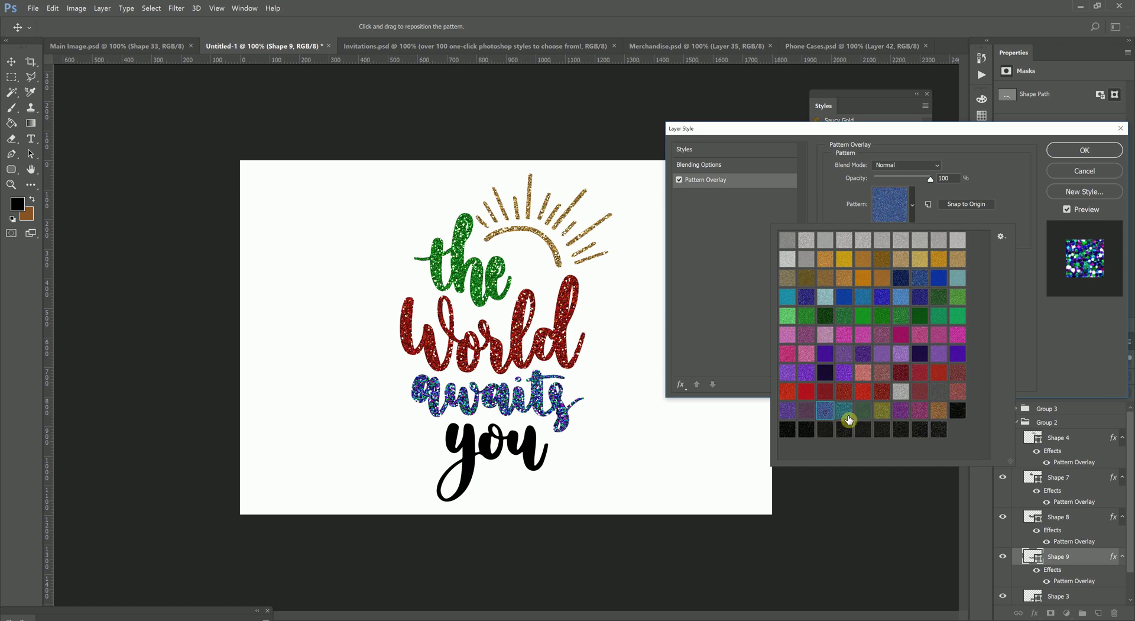
click(920, 411)
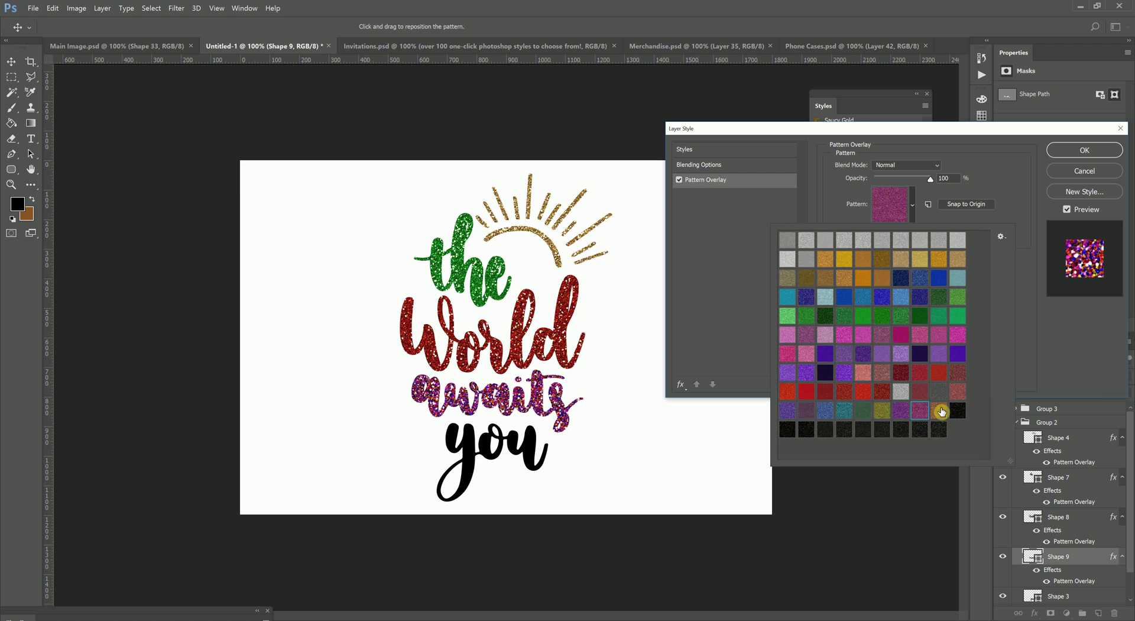
click(942, 412)
click(901, 334)
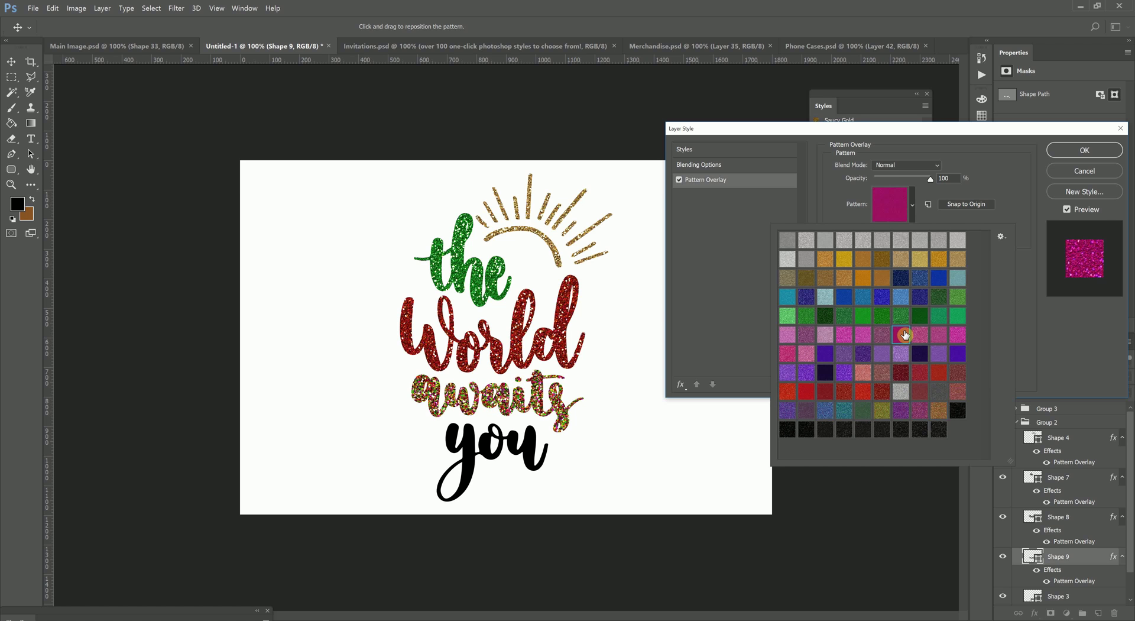
click(882, 296)
click(1085, 150)
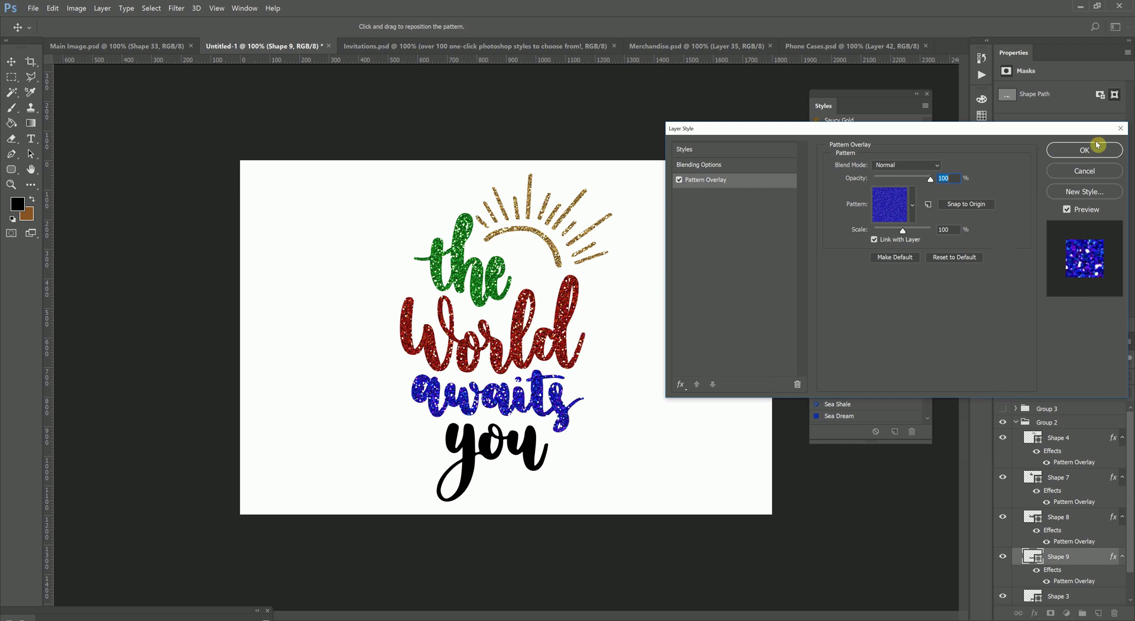
click(1085, 150)
- Open Blending Options for the Shape 3 'you' layer and try several ready-made glitter styles
click(541, 460)
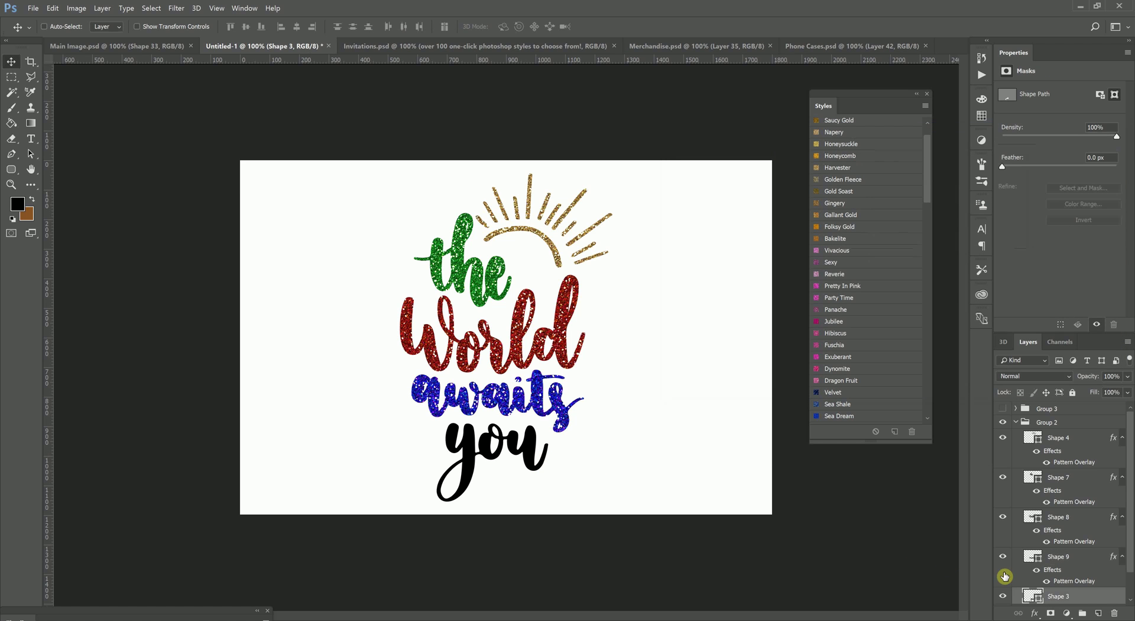
right_click(1073, 594)
click(1035, 220)
click(766, 154)
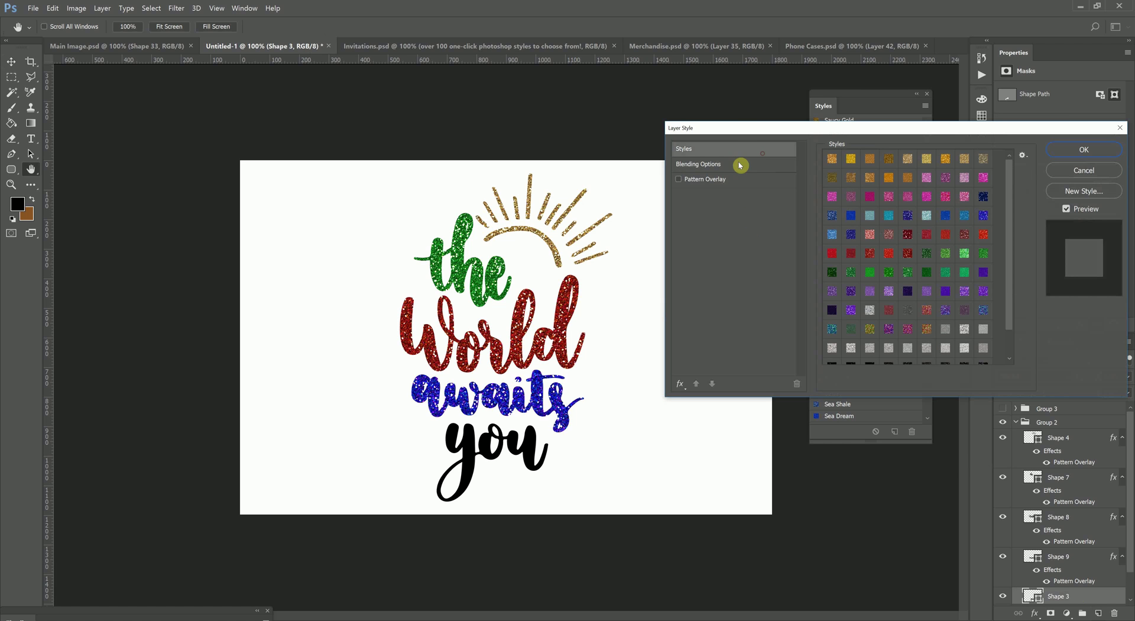
click(851, 272)
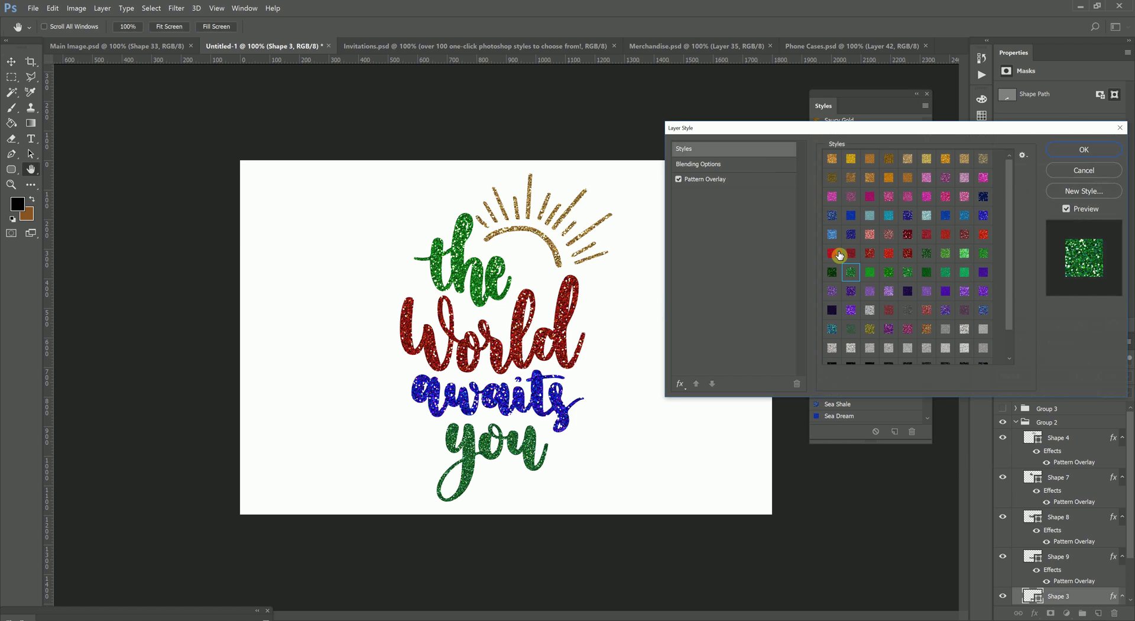
click(832, 253)
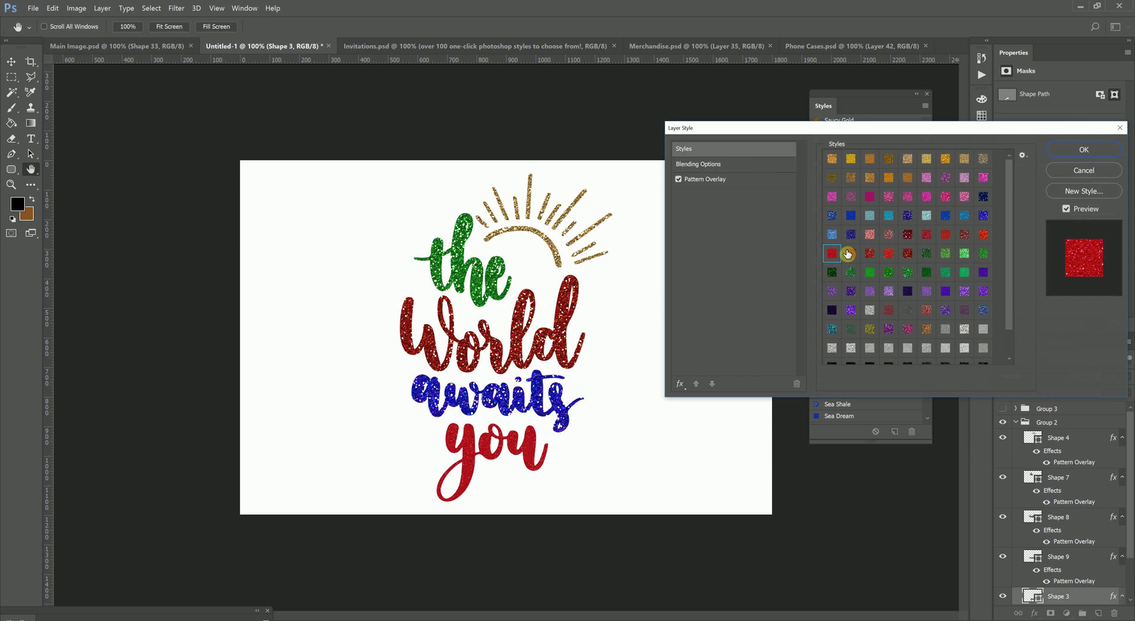
click(887, 196)
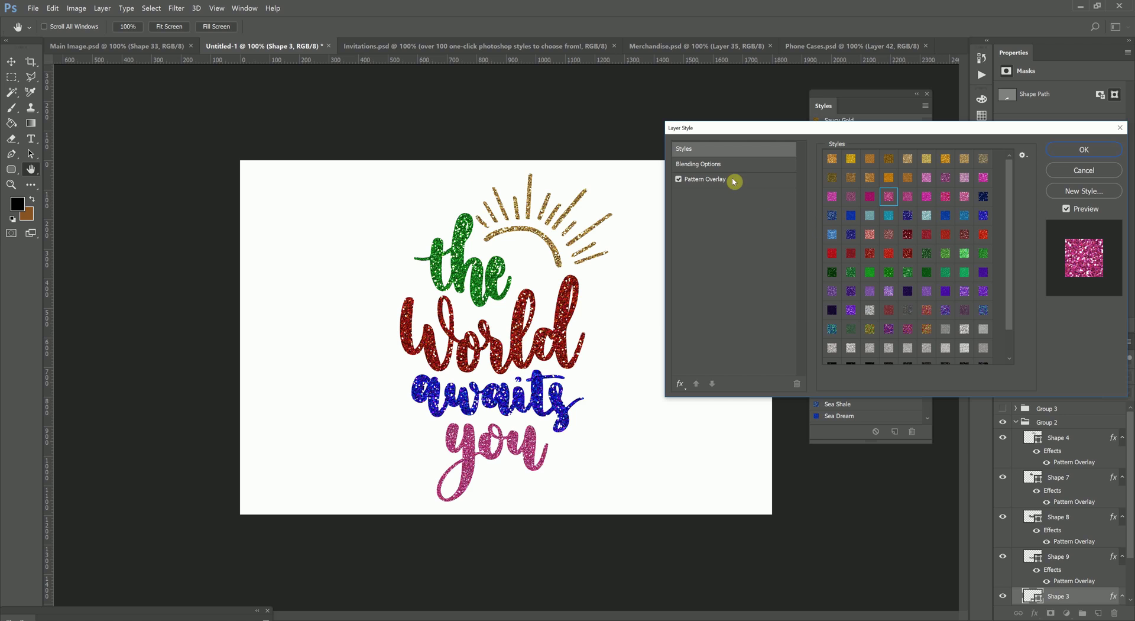
click(832, 196)
click(851, 196)
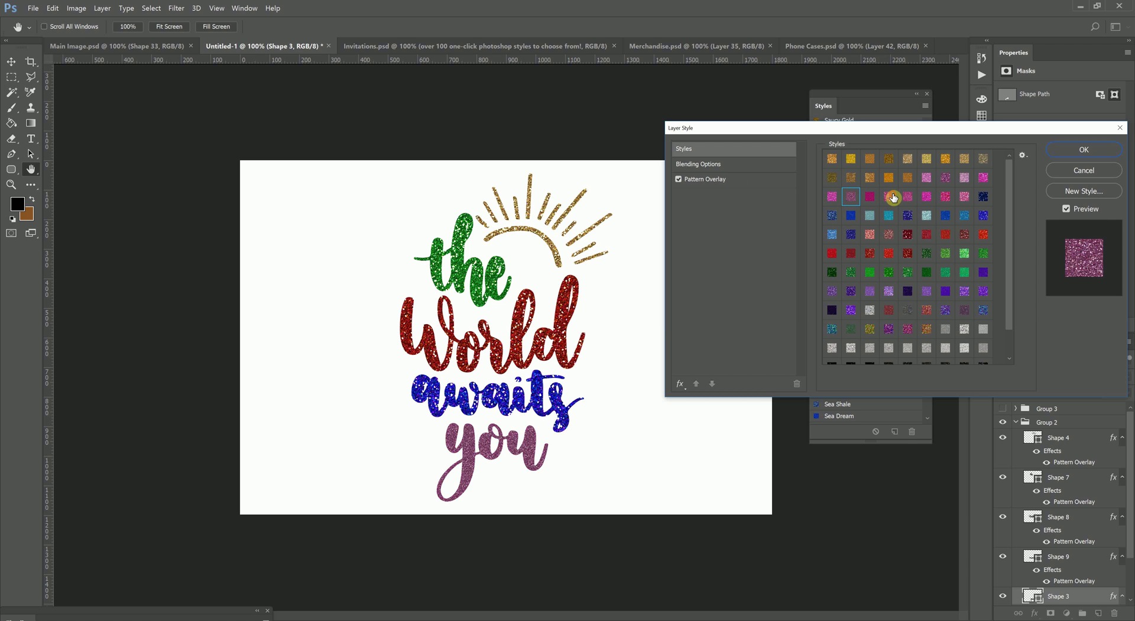
click(889, 197)
click(907, 196)
click(933, 196)
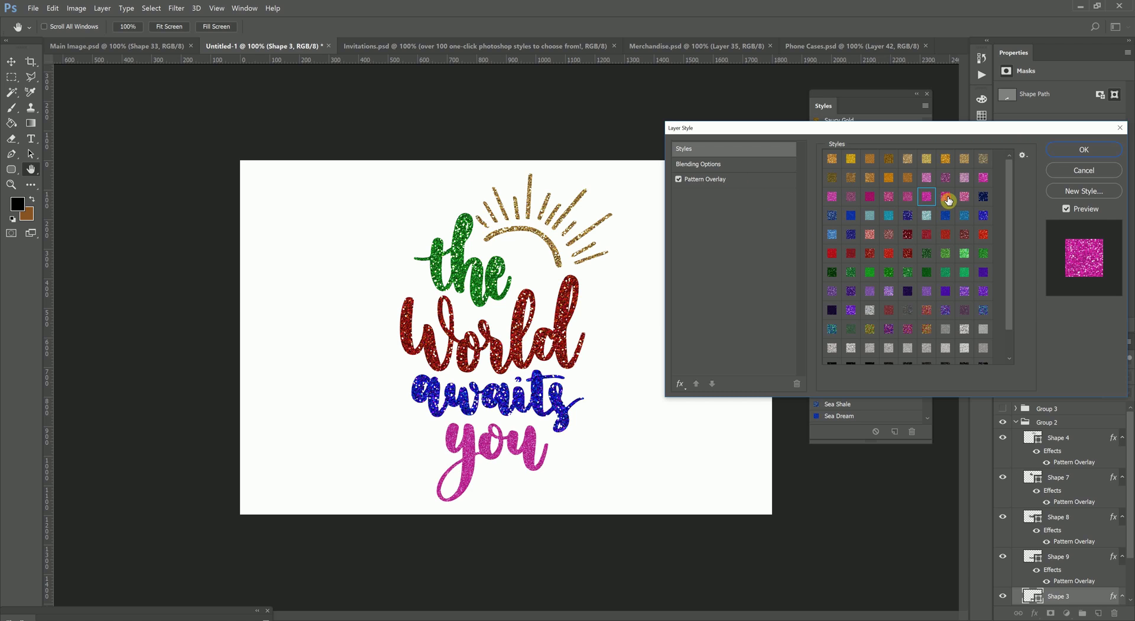
click(945, 197)
click(960, 199)
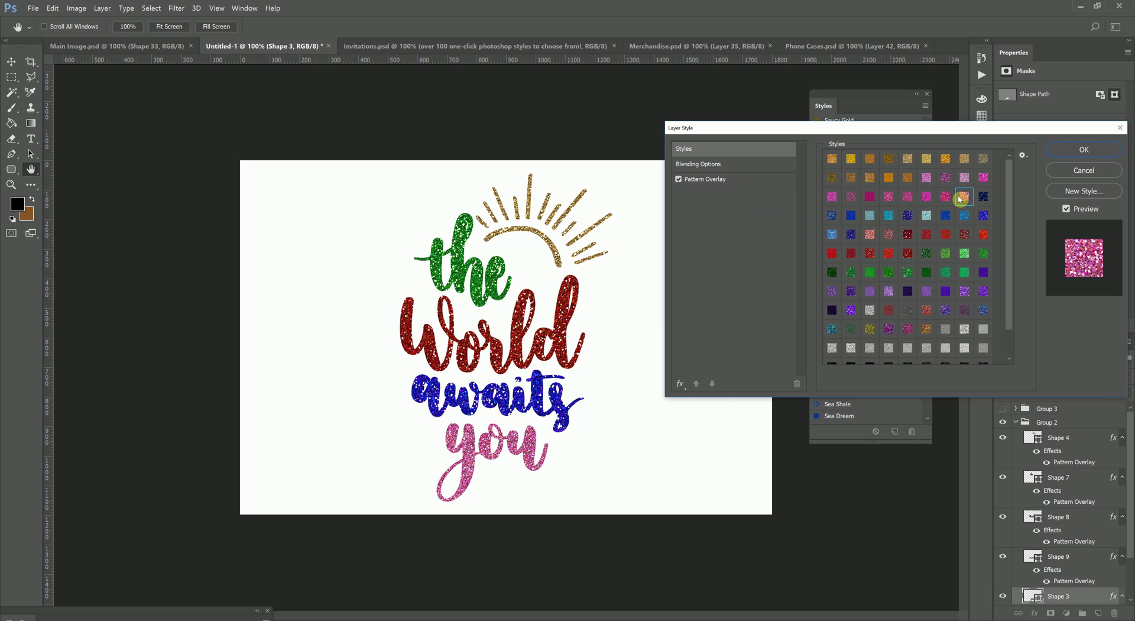
- Set the Pattern Overlay scale to 100 with a deep magenta glitter pattern and confirm
click(720, 179)
text(100)
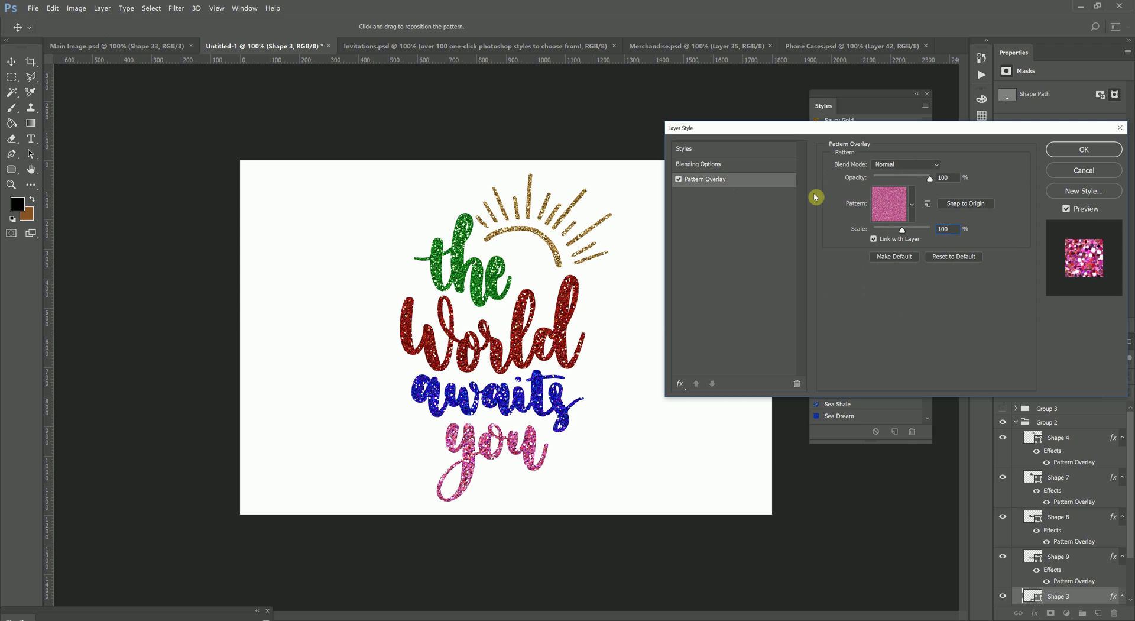
click(890, 207)
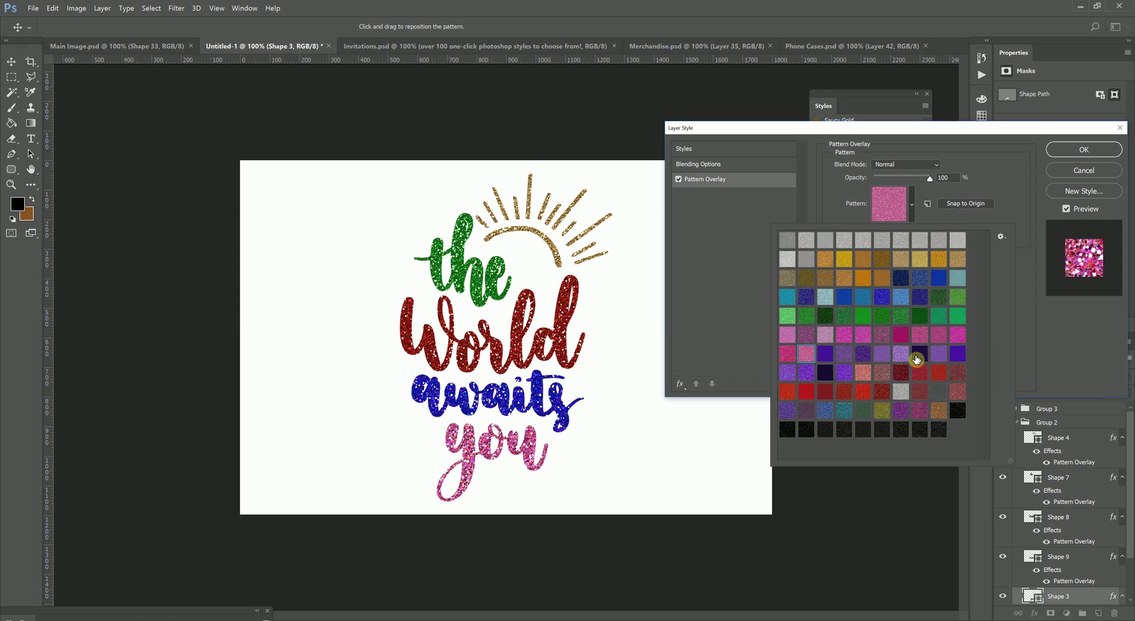
click(790, 354)
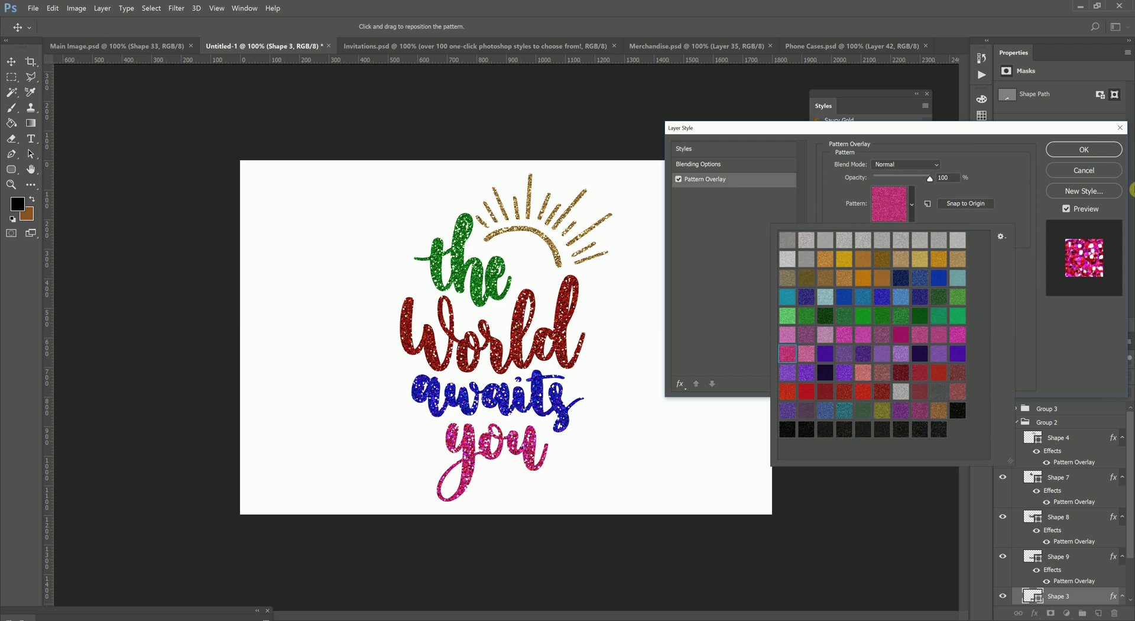
click(1098, 155)
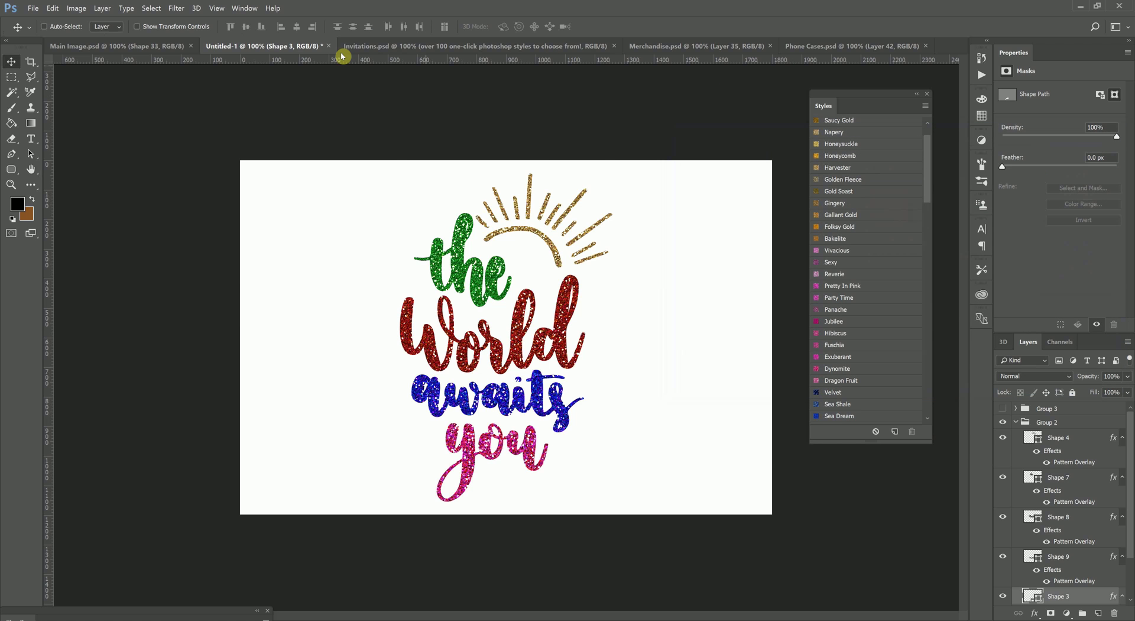
- Preview the Main Image, Invitations, Merchandise and Phone Cases showcase documents in turn
click(131, 46)
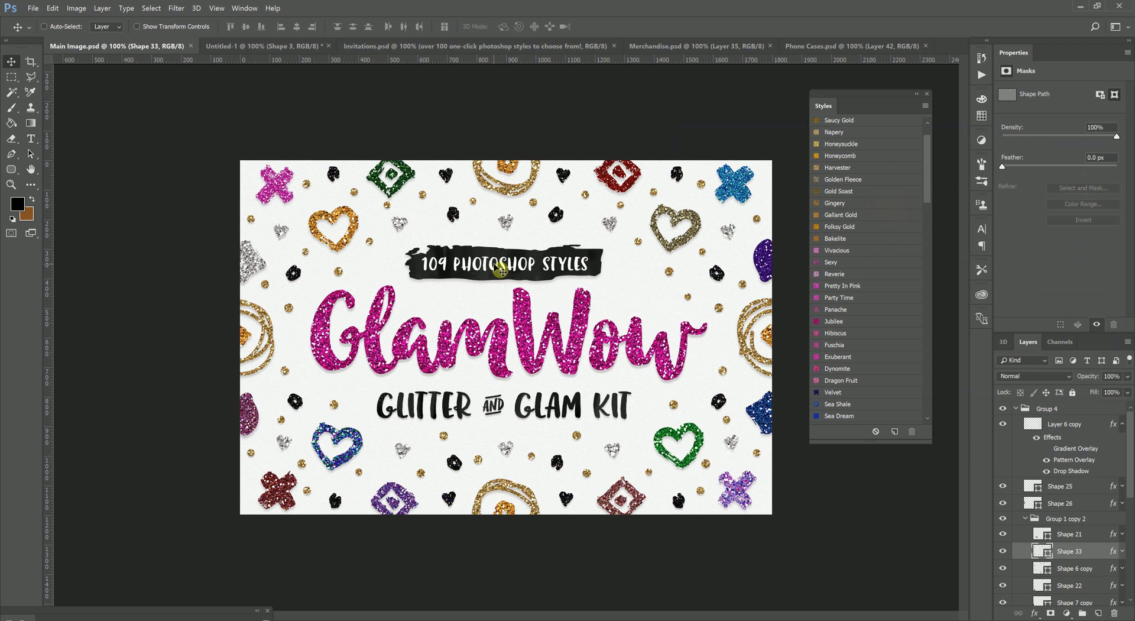
click(385, 48)
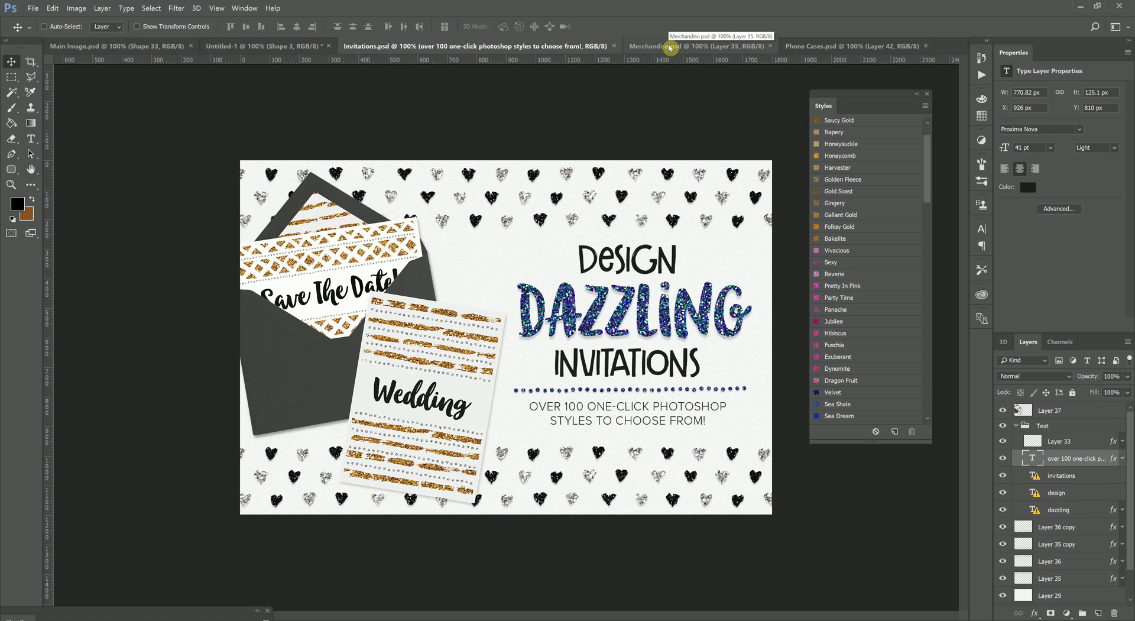
click(670, 47)
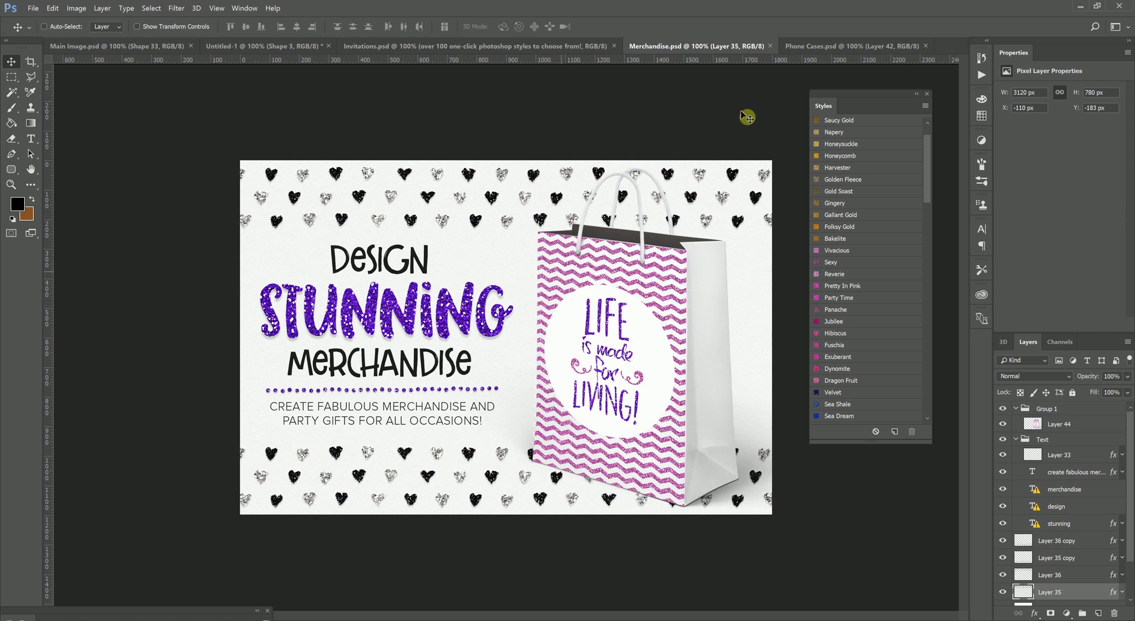
click(818, 46)
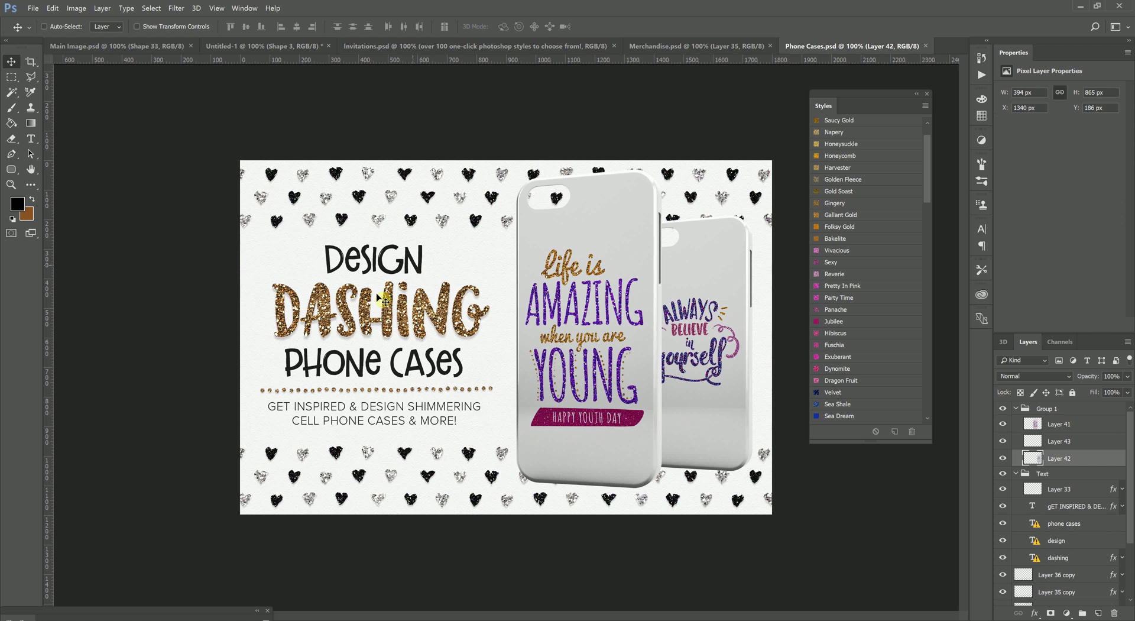